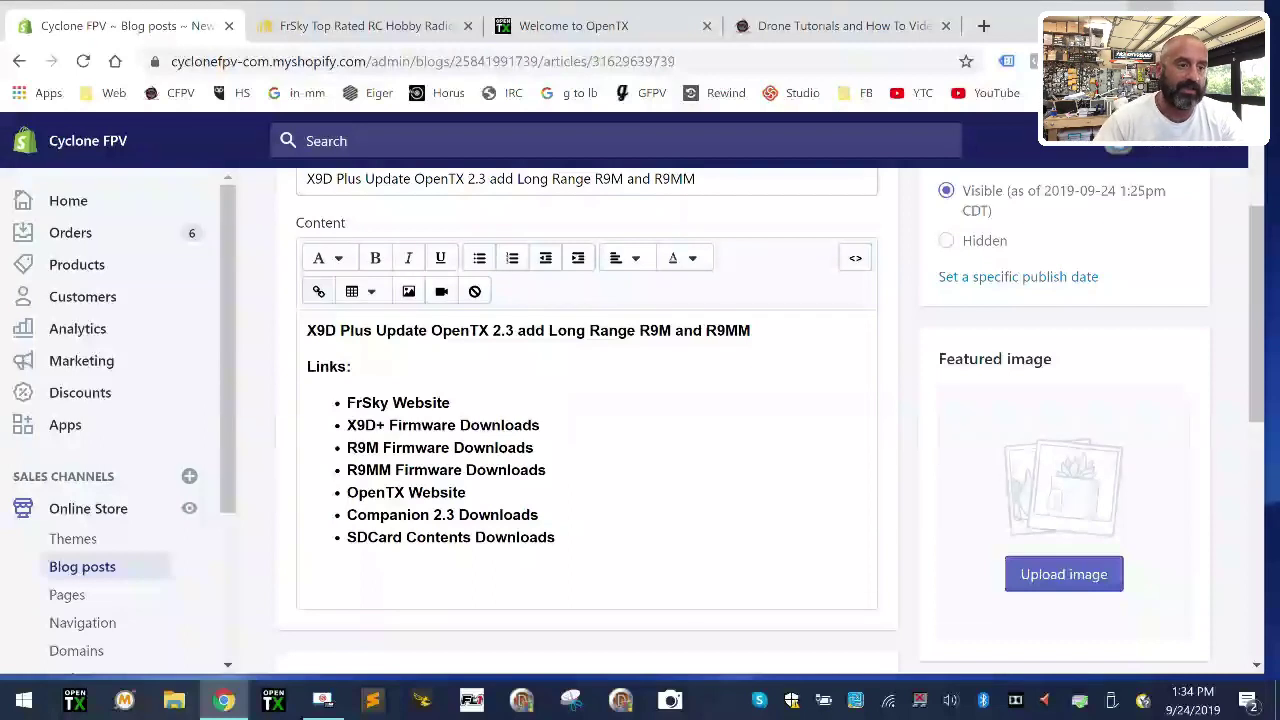
Step: Copy the web address of the OpenTX home page, open-tx.org
click(607, 27)
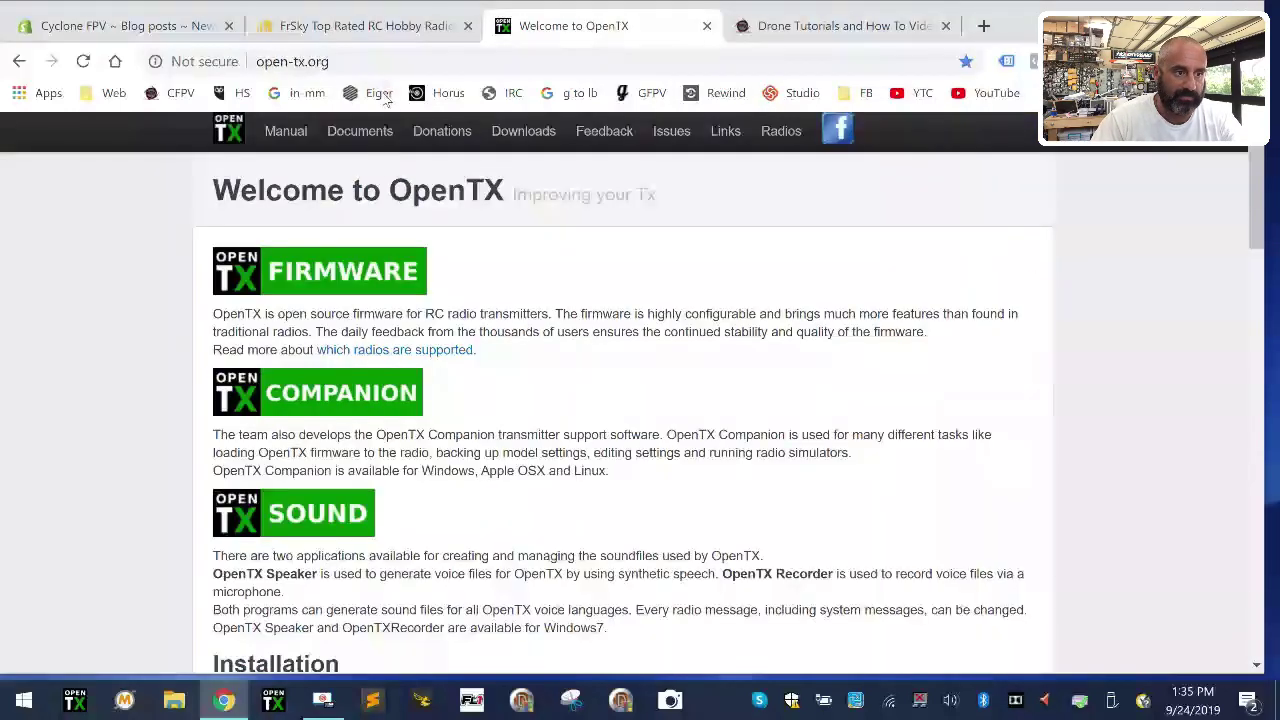
click(255, 52)
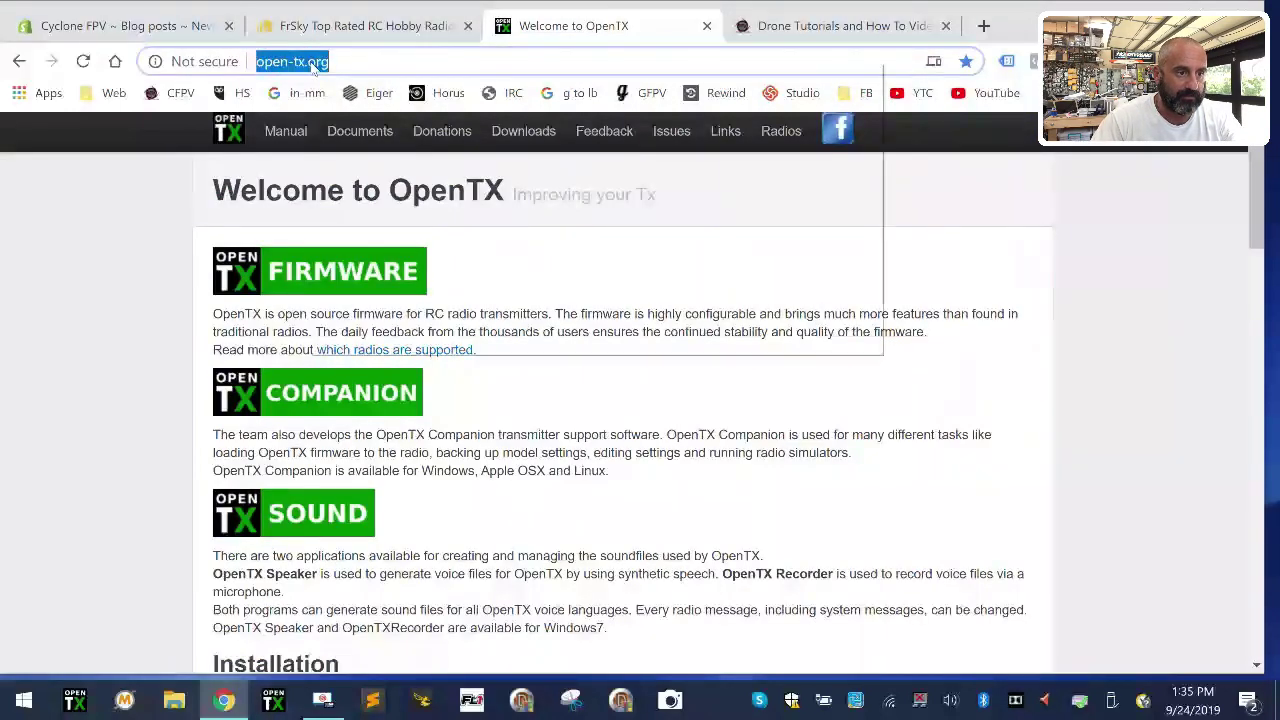
right_click(305, 64)
click(360, 203)
Step: In the Shopify blog post, link the "OpenTX Website" bullet to the copied address and save the post
click(127, 18)
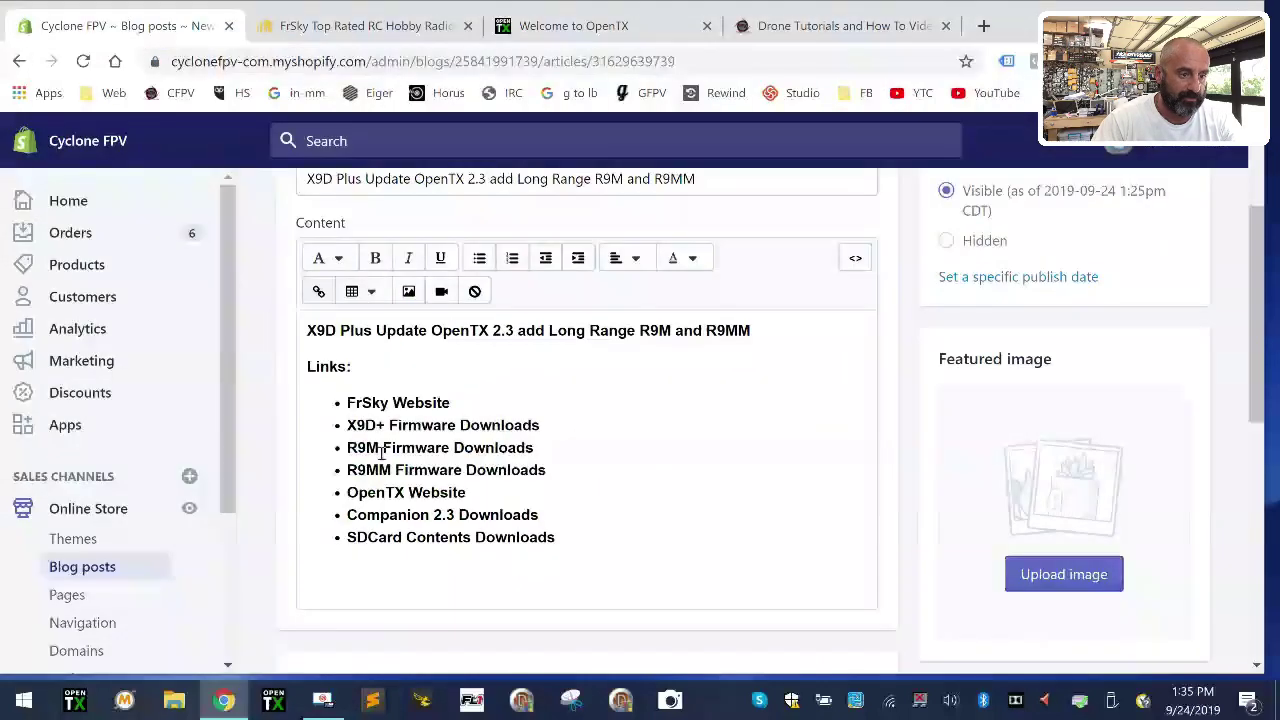
drag(541, 497, 338, 488)
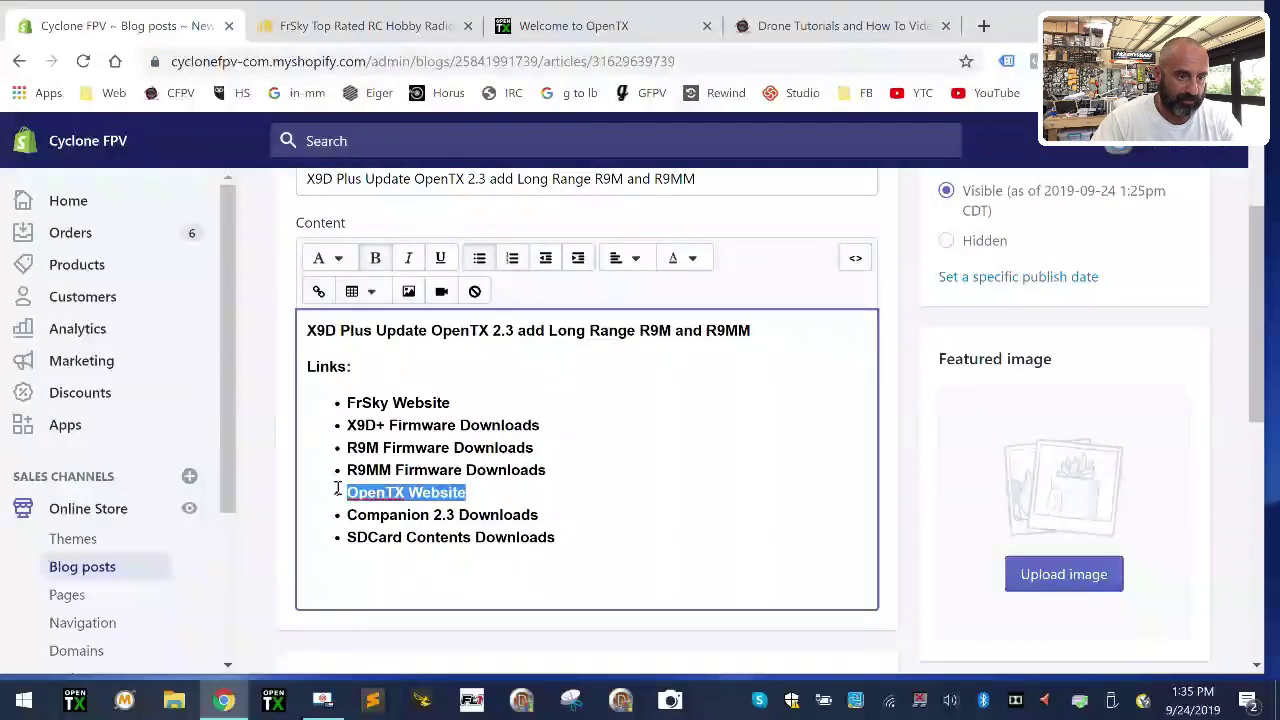
click(318, 290)
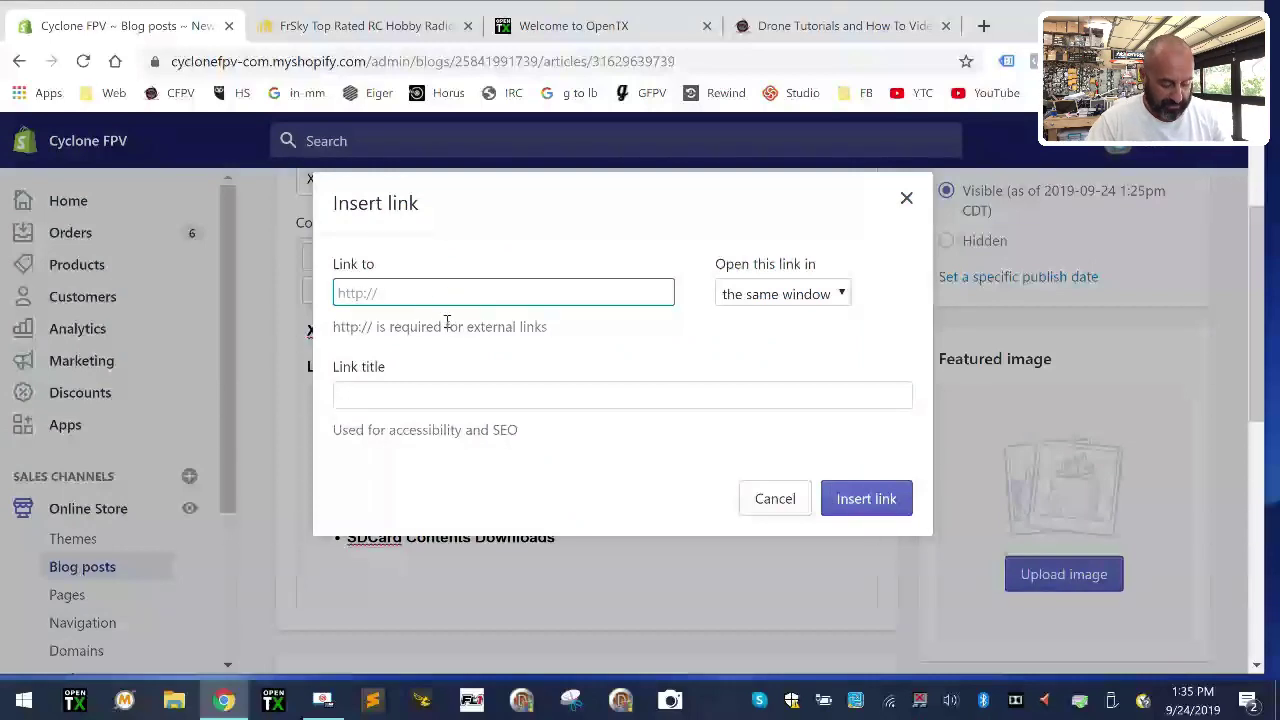
key(ctrl+v)
click(884, 503)
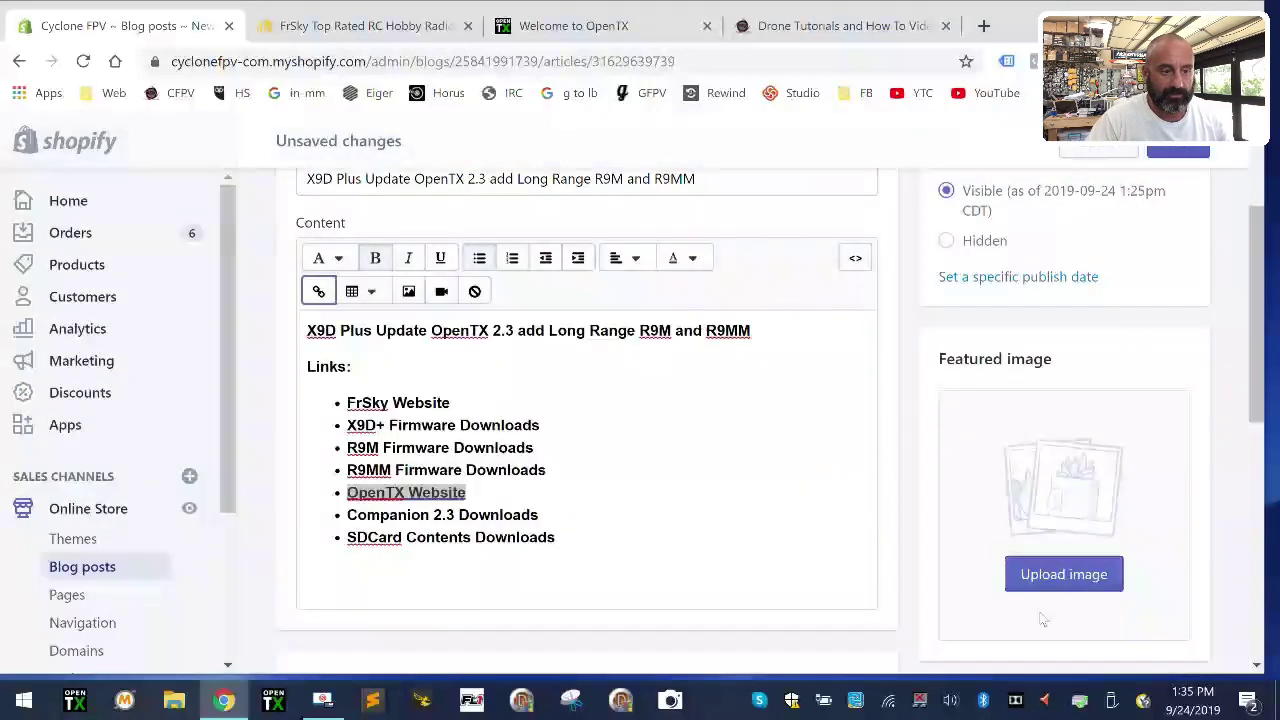
key(ctrl+s)
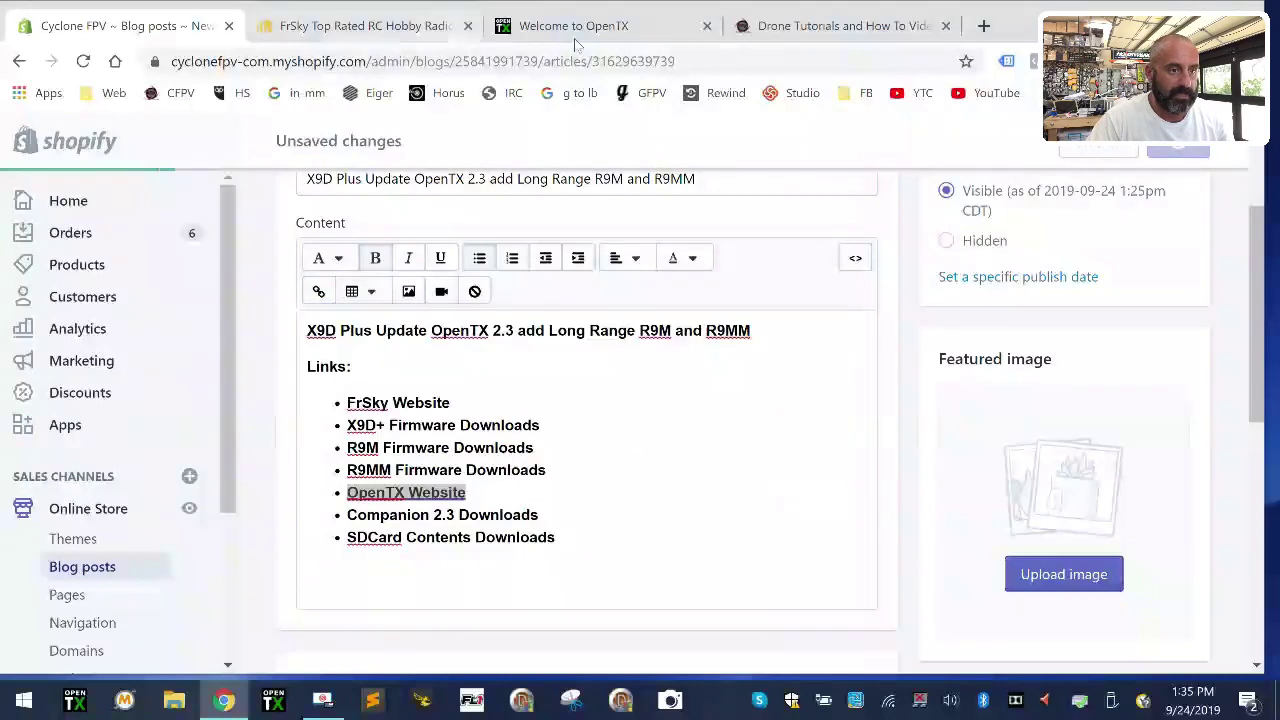
Step: Open the Downloads page of the OpenTX website and copy its web address
click(598, 30)
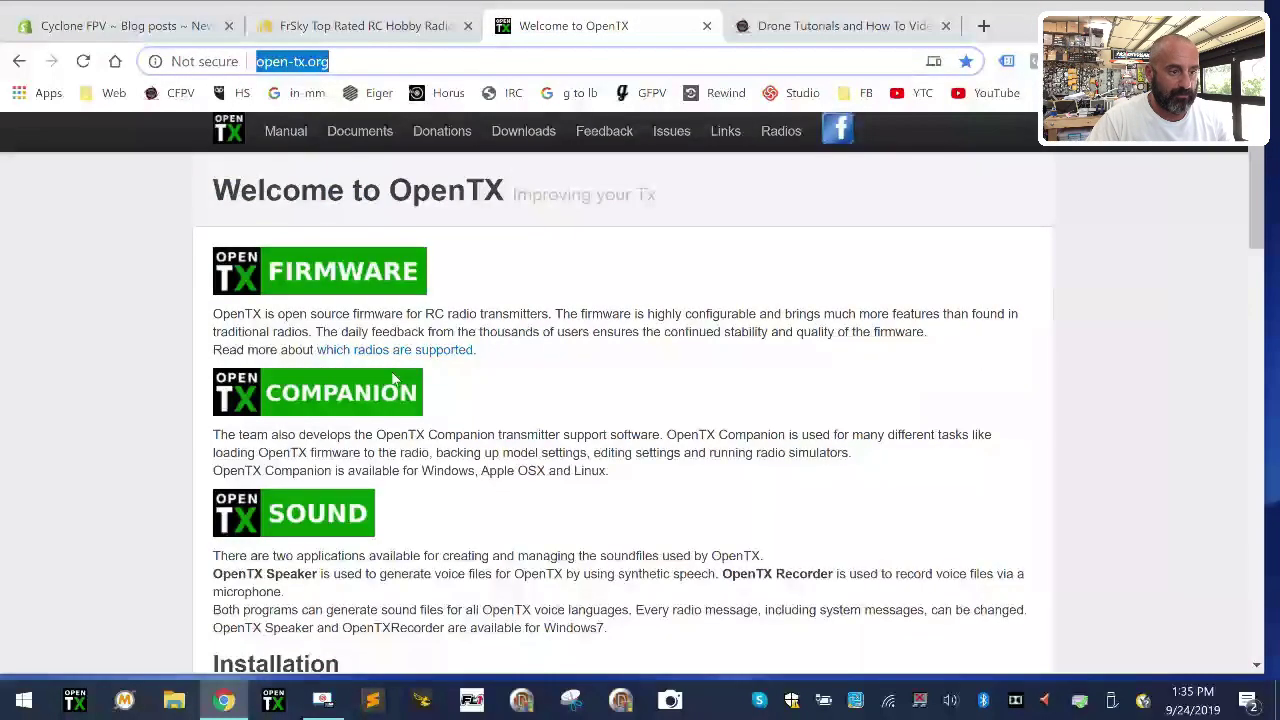
click(490, 398)
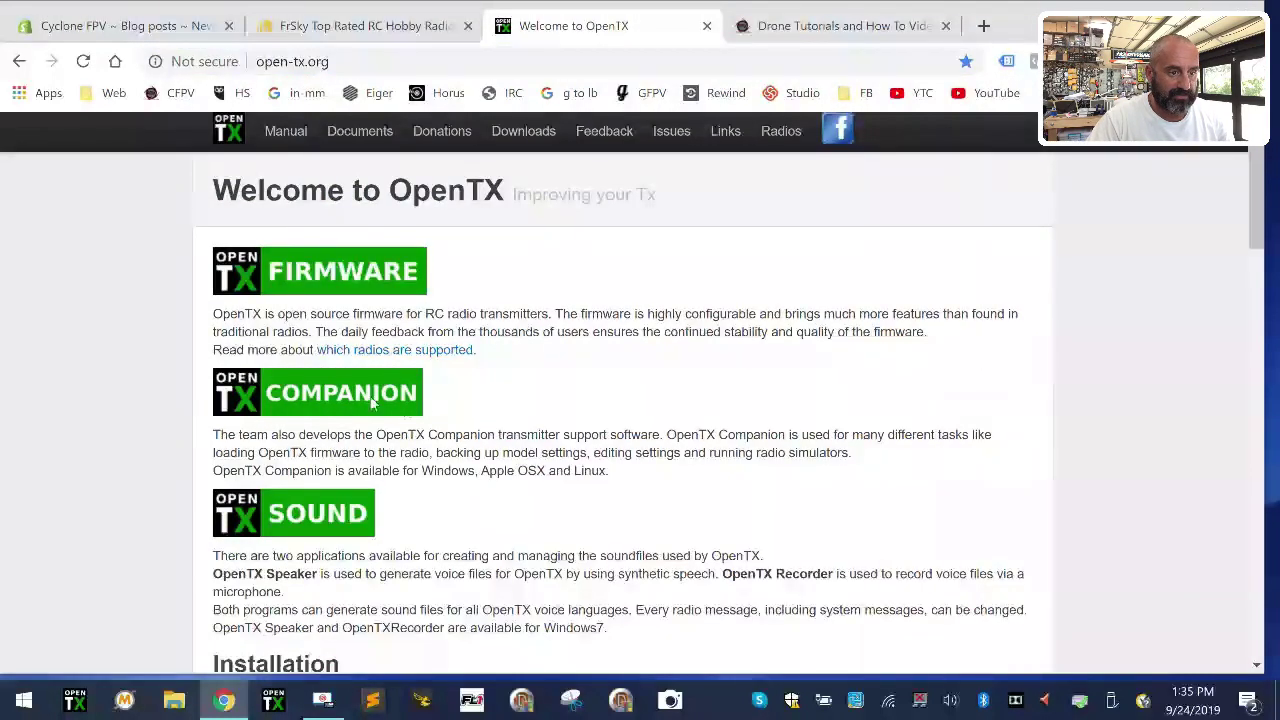
scroll(330, 410, down, 4)
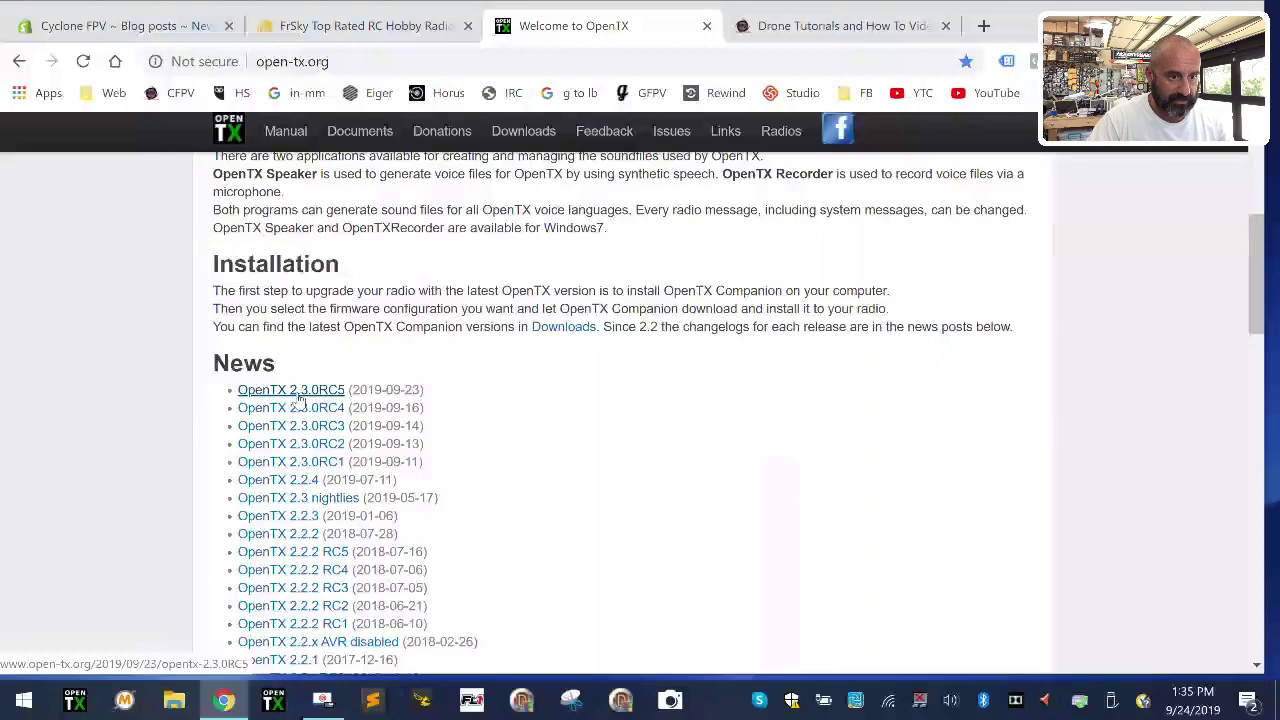
click(580, 332)
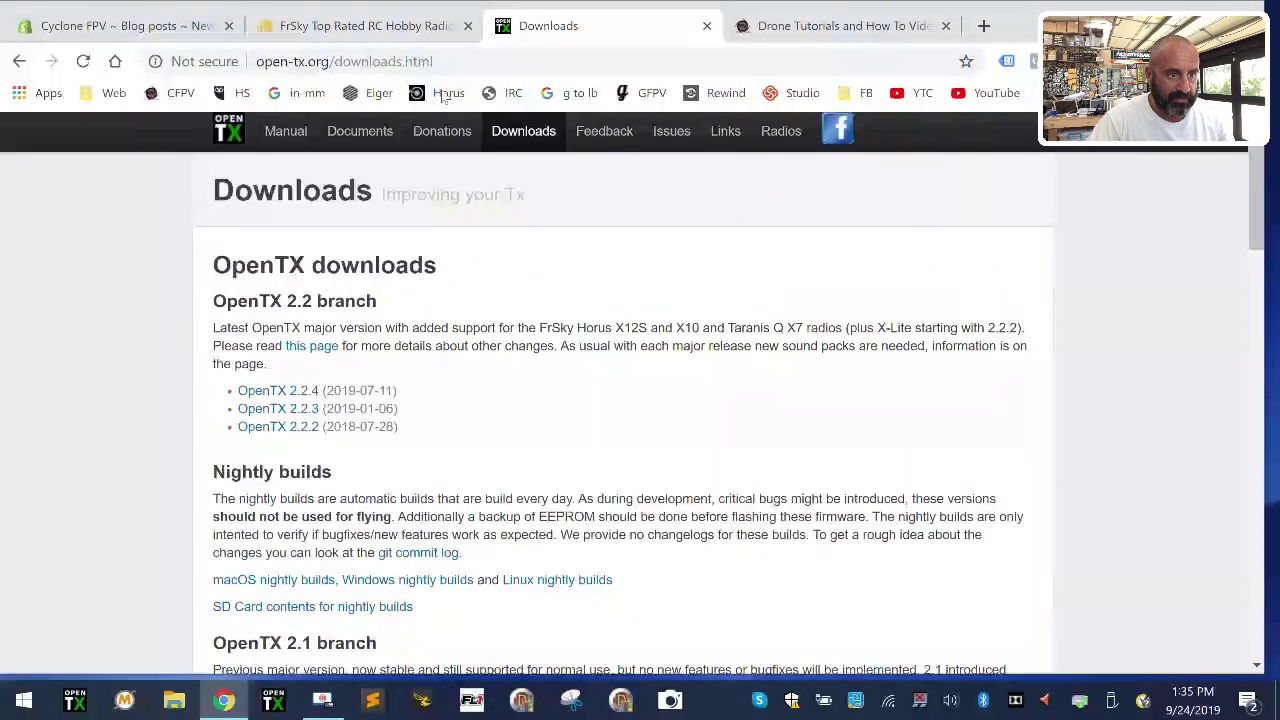
click(504, 64)
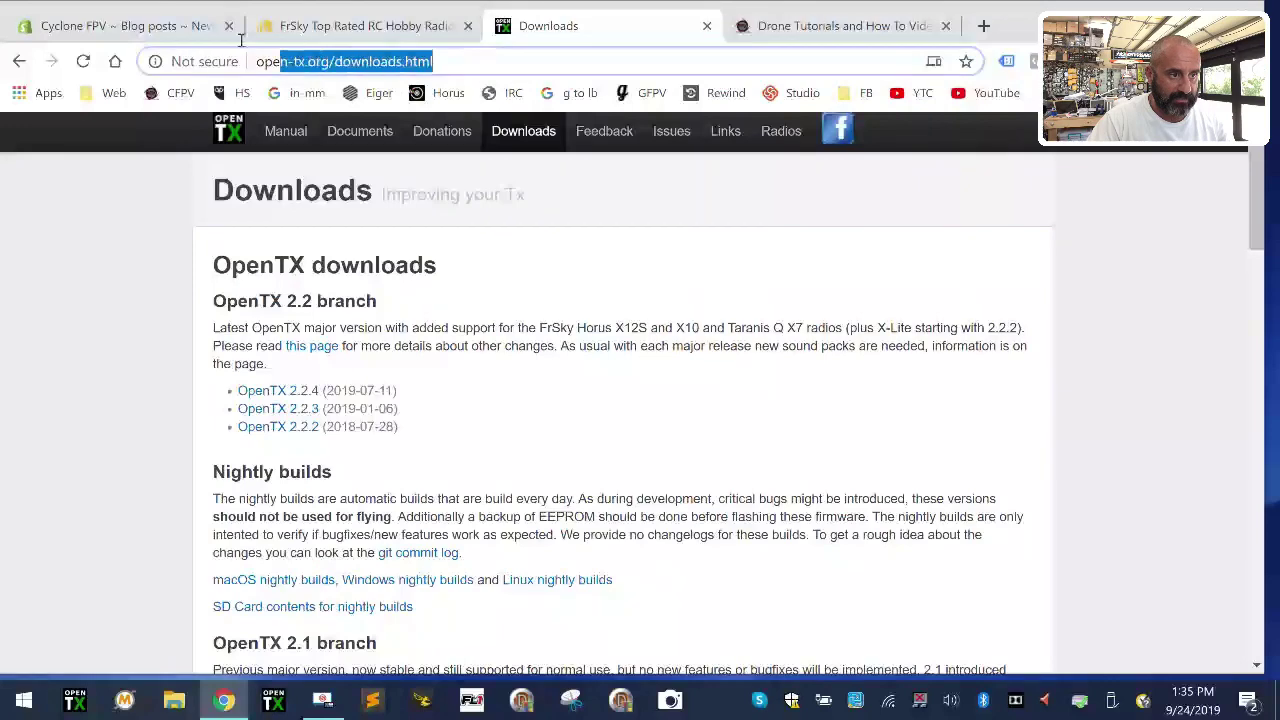
right_click(383, 72)
click(463, 212)
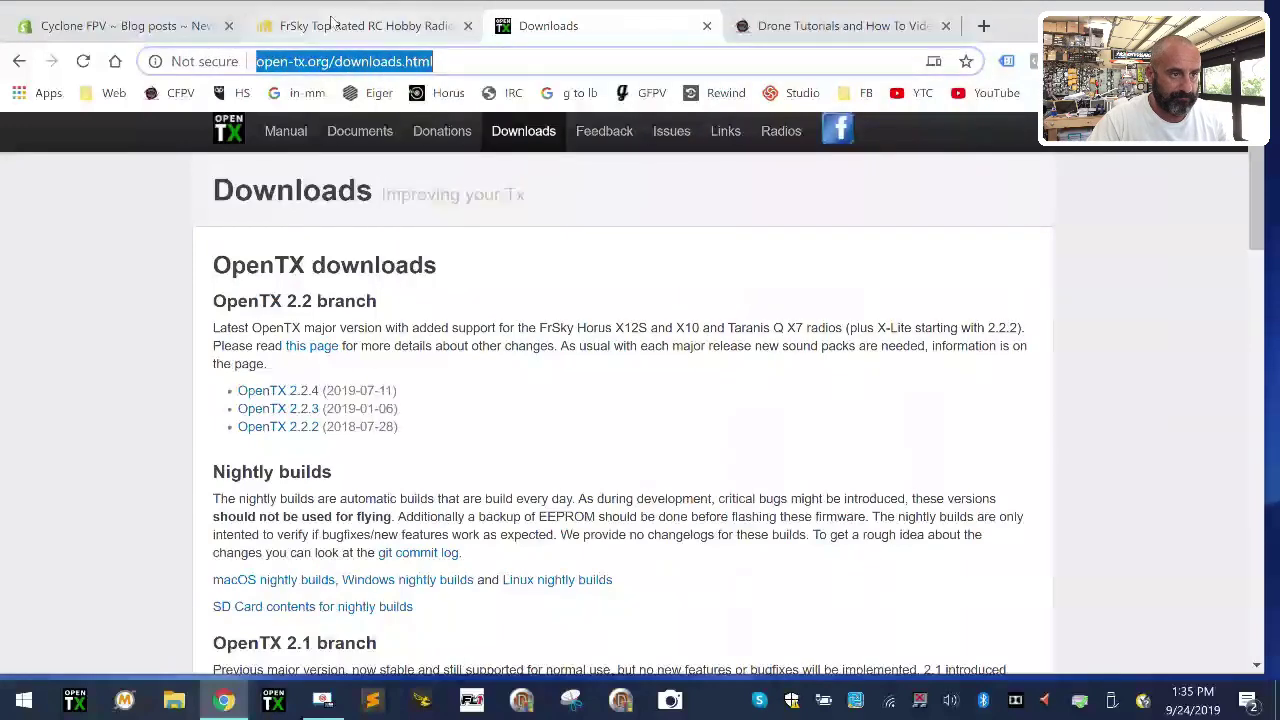
click(141, 27)
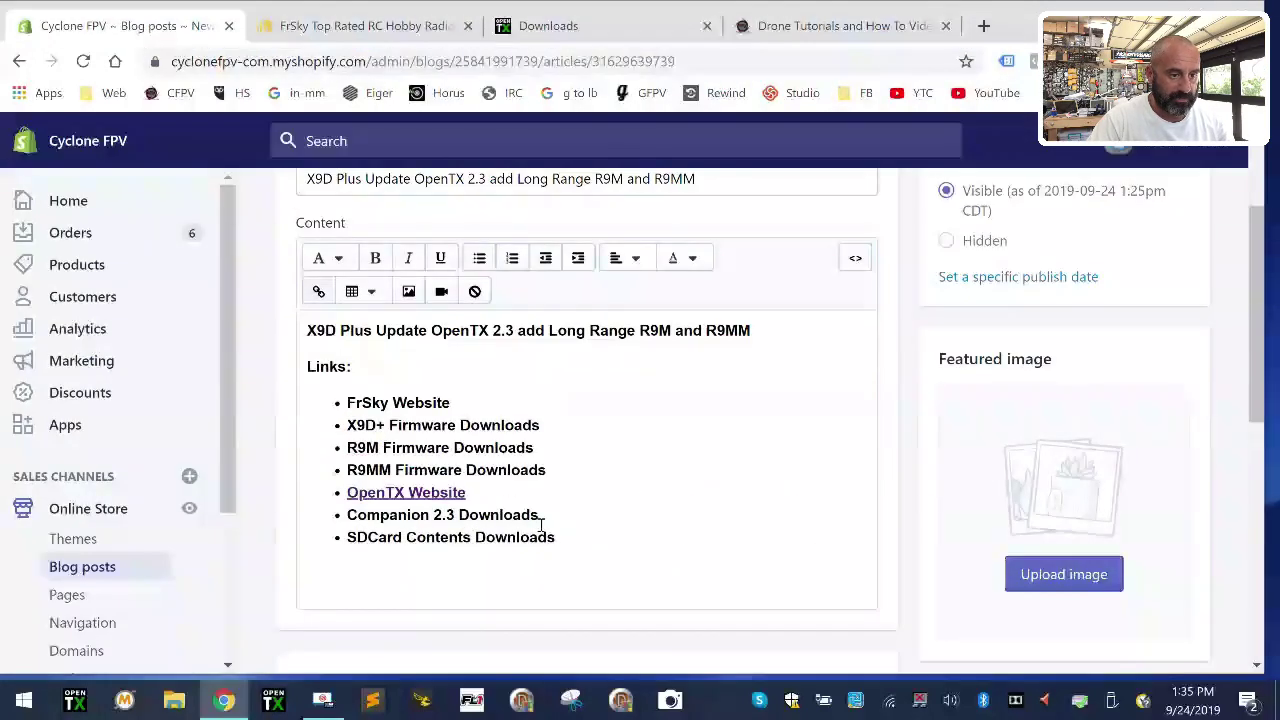
drag(541, 522, 346, 516)
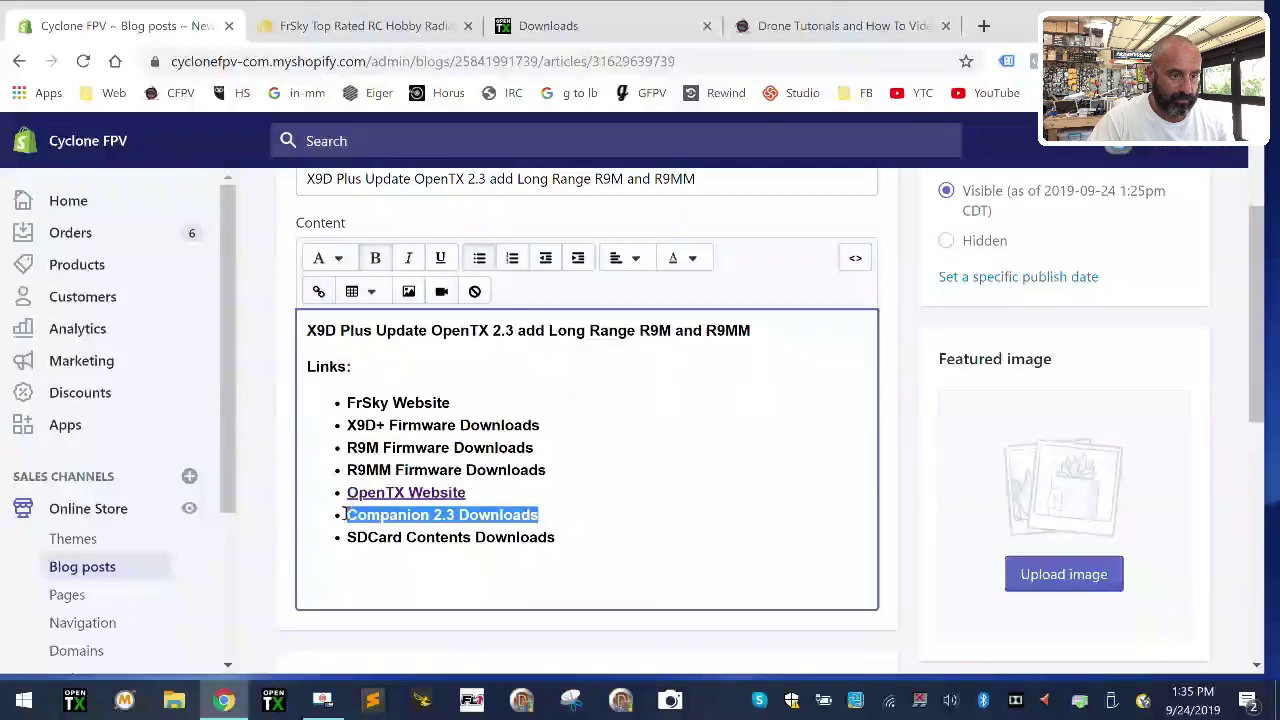
click(320, 290)
key(ctrl+v)
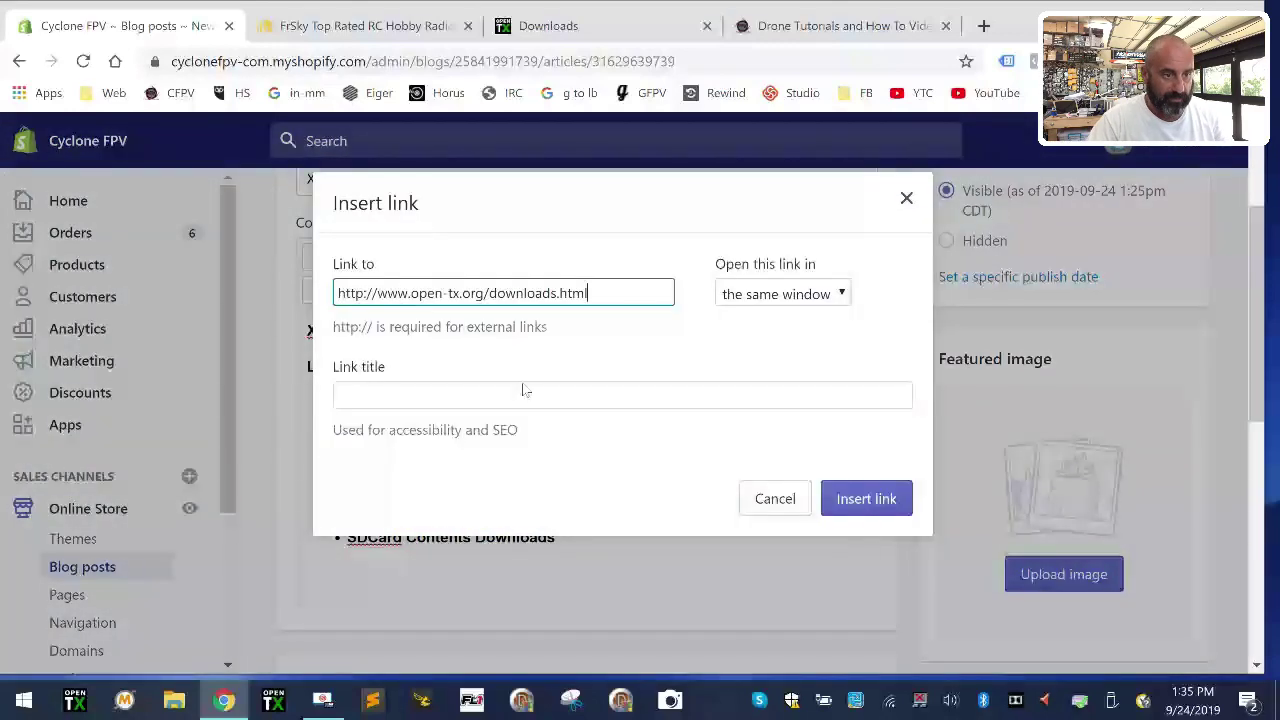
click(852, 502)
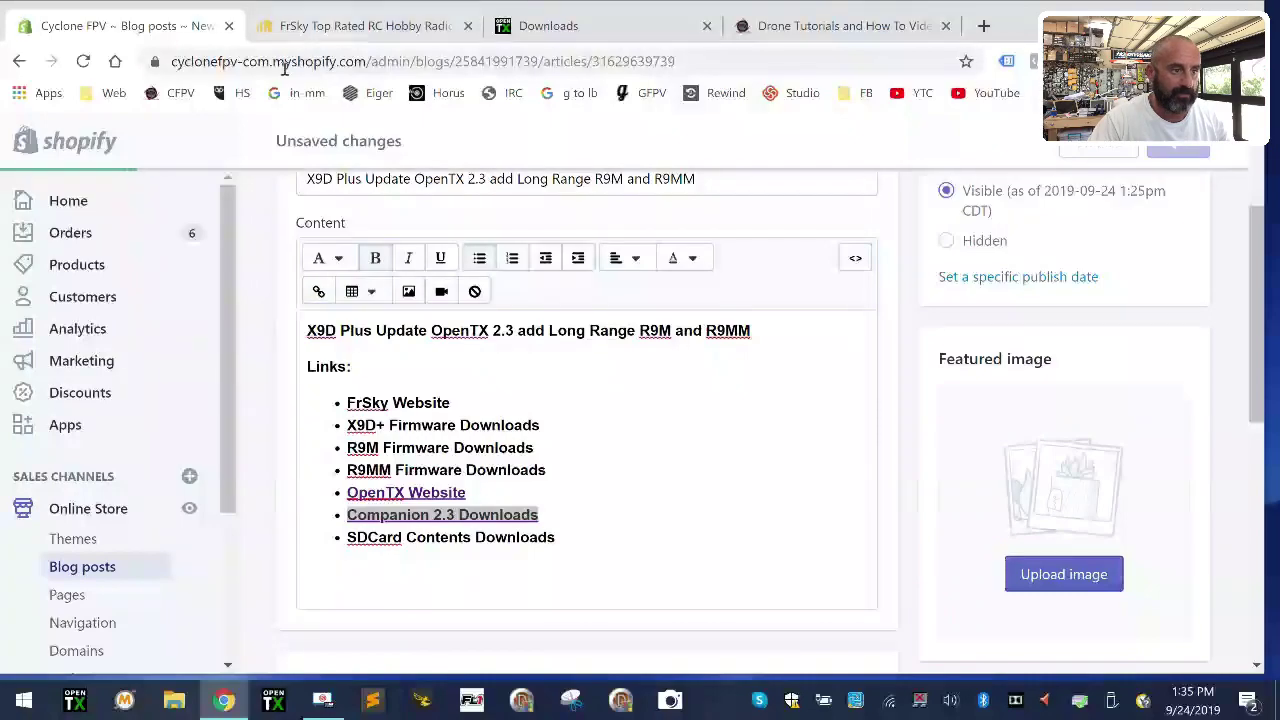
Step: Look through the whole OpenTX Downloads page for the SD card contents download
click(565, 28)
scroll(480, 378, down, 2)
scroll(477, 380, down, 2)
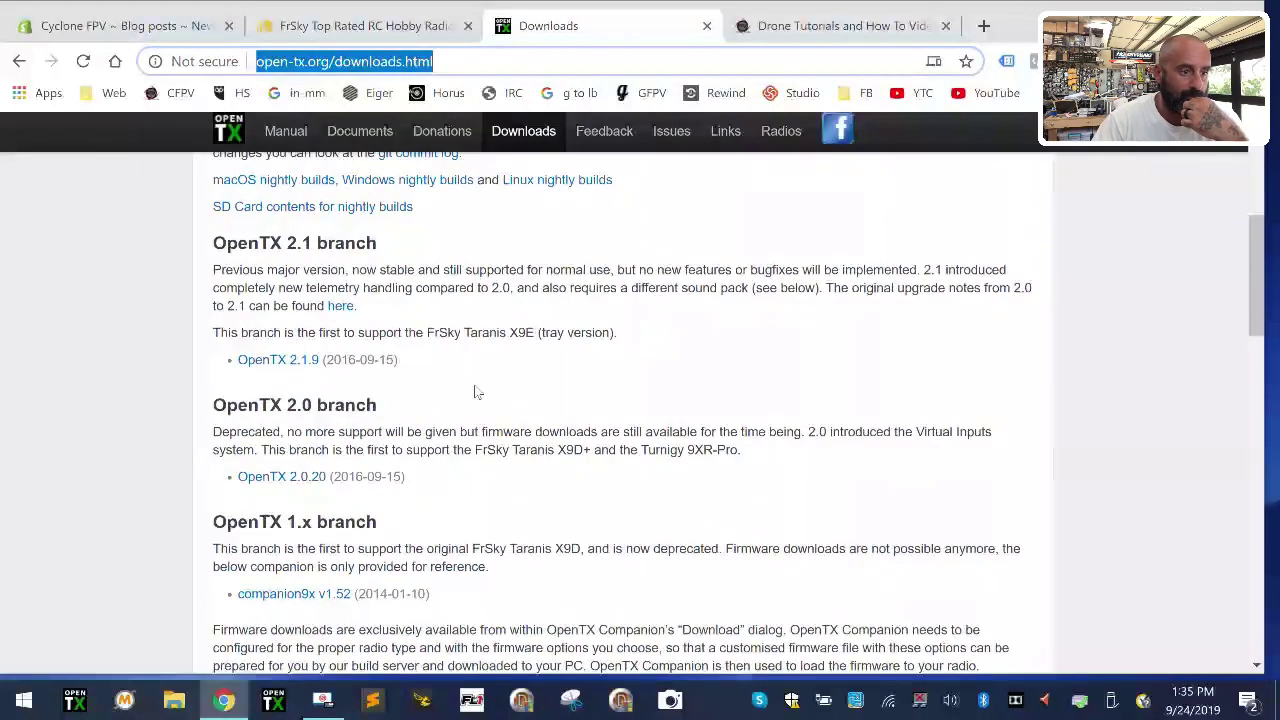
scroll(475, 388, up, 4)
scroll(483, 388, down, 10)
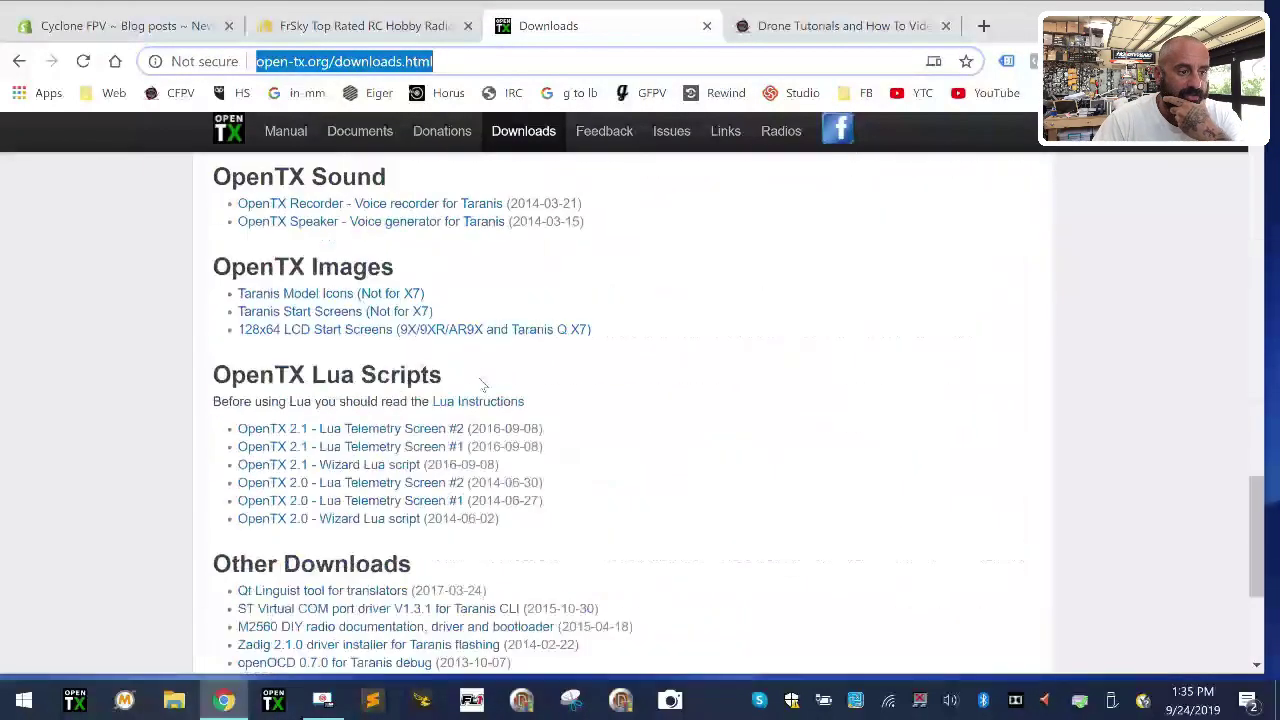
scroll(480, 380, up, 3)
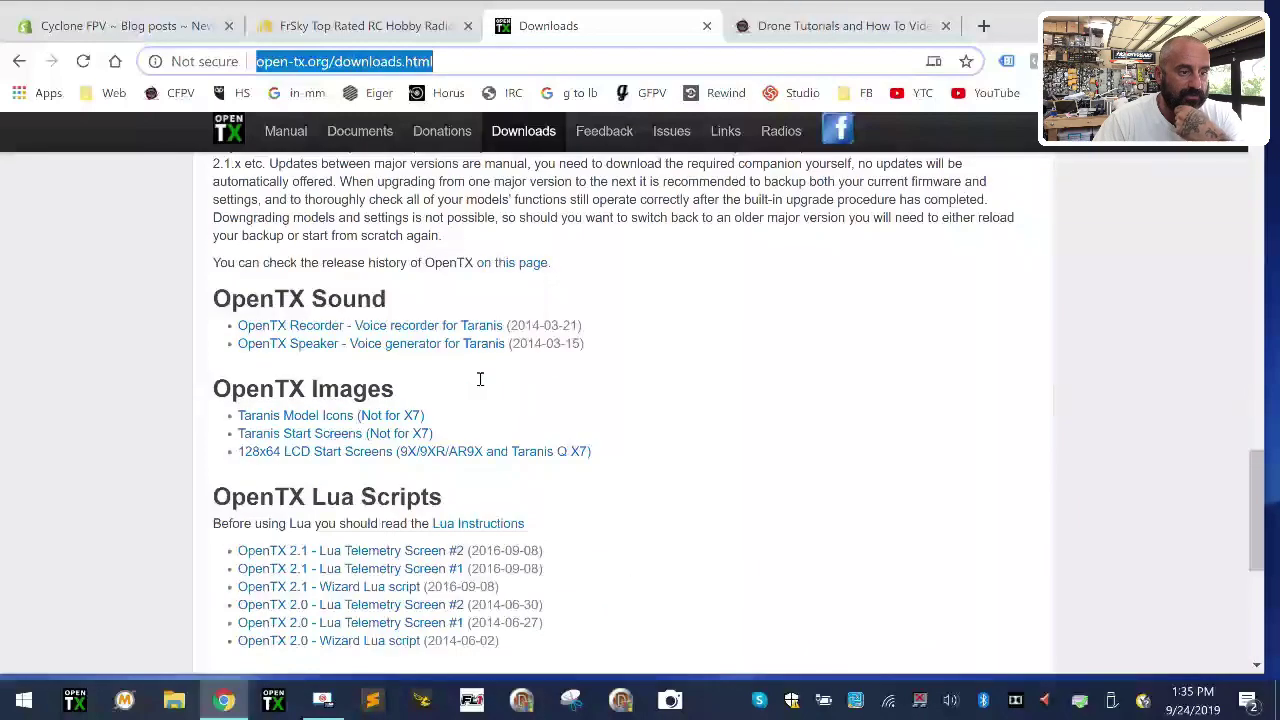
scroll(480, 379, down, 4)
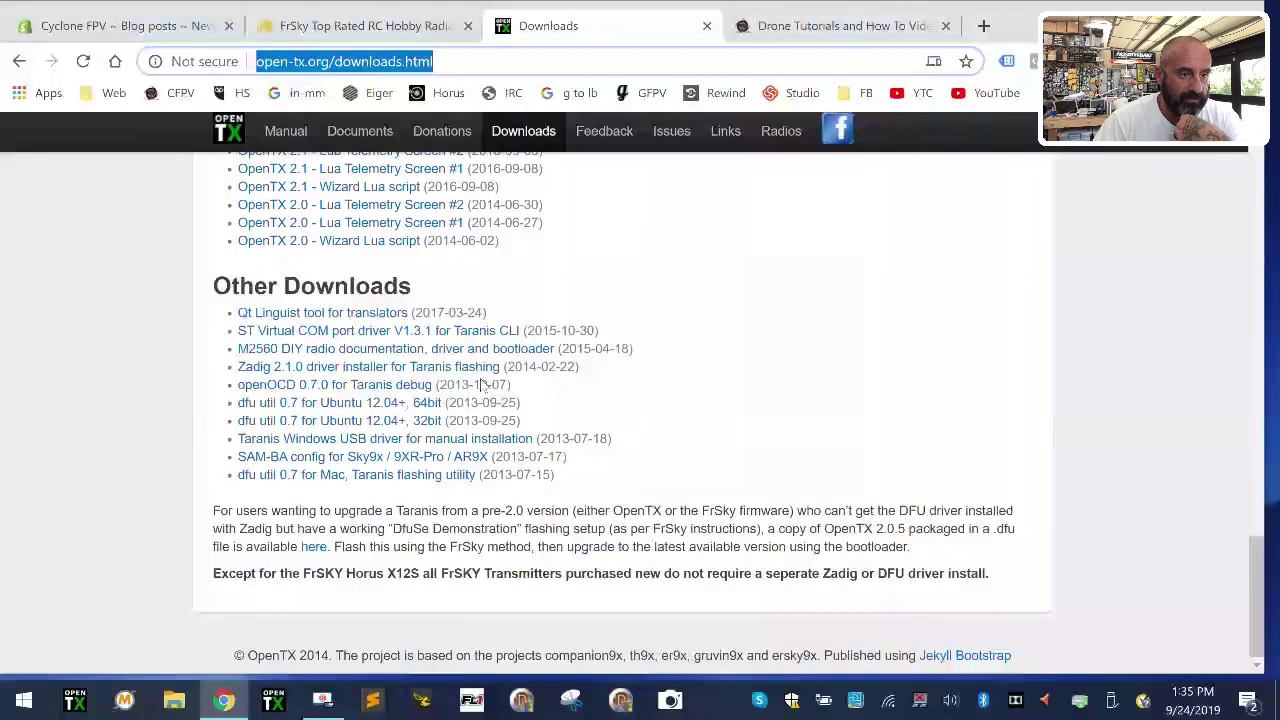
scroll(481, 384, up, 4)
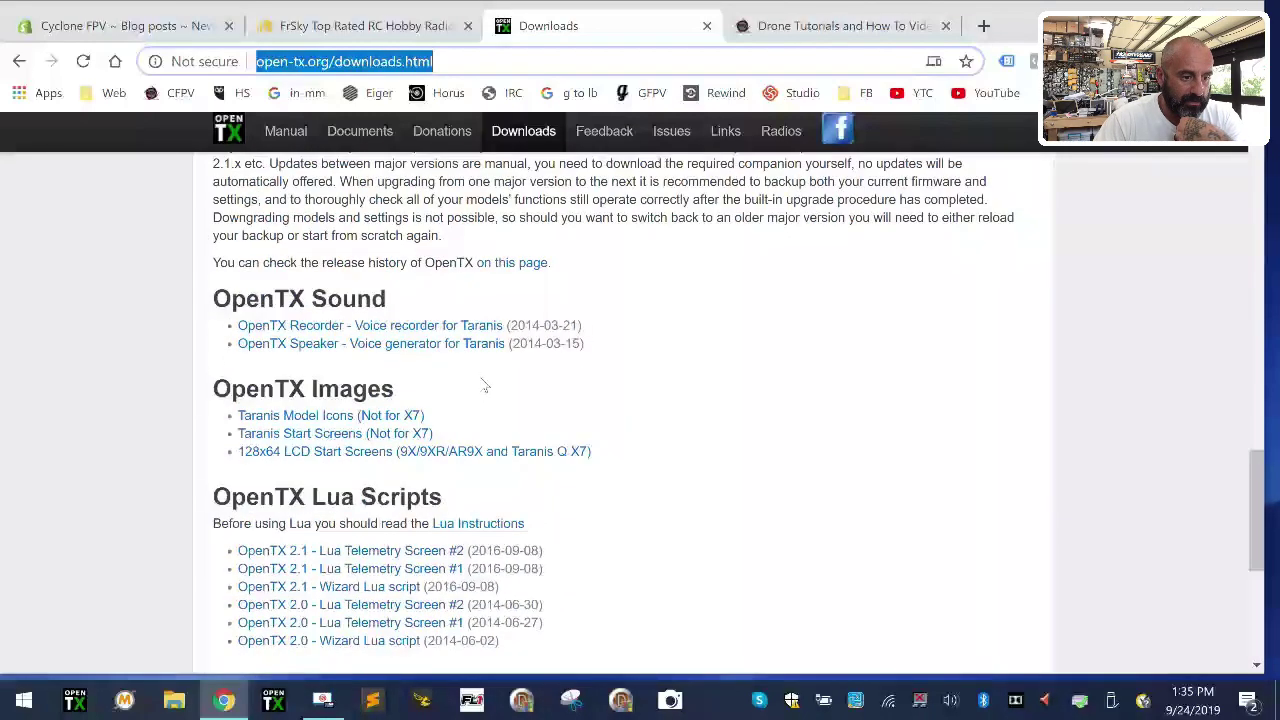
scroll(483, 384, up, 2)
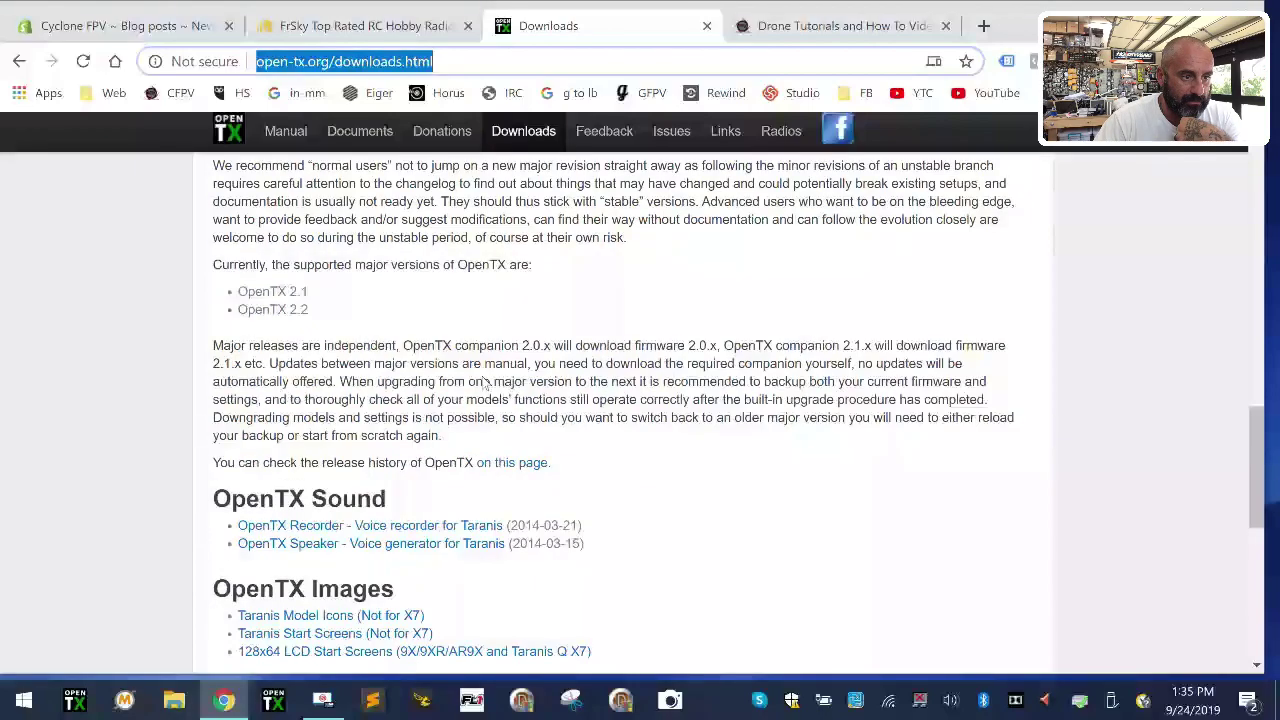
scroll(483, 384, up, 15)
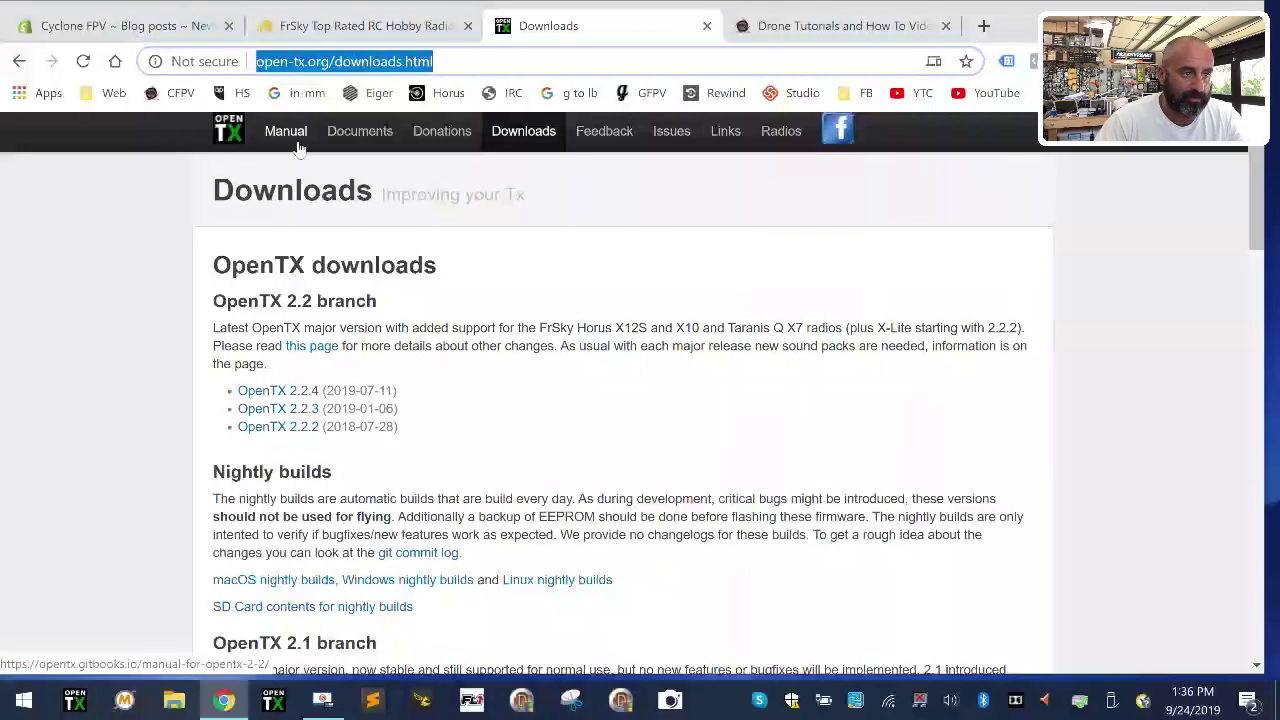
Step: Open the OpenTX 2.3.0RC5 news post from the OpenTX home page and look through its release notes for downloads
click(240, 140)
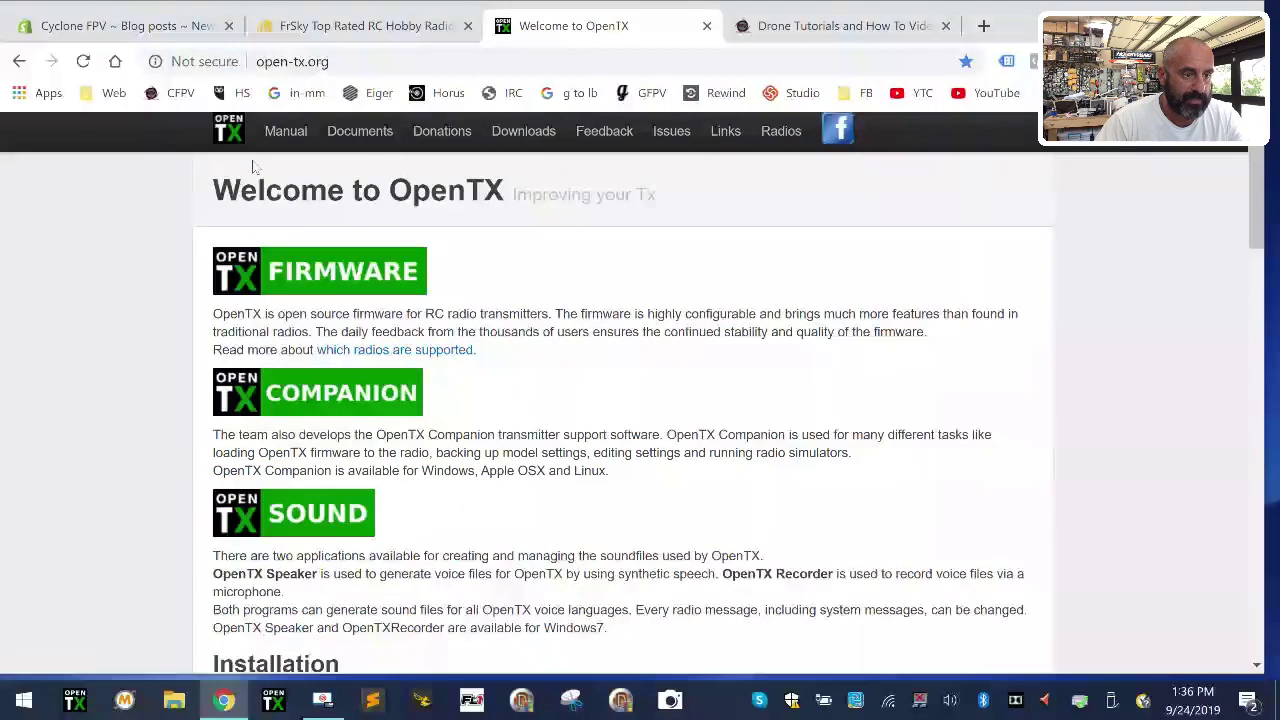
scroll(444, 507, down, 2)
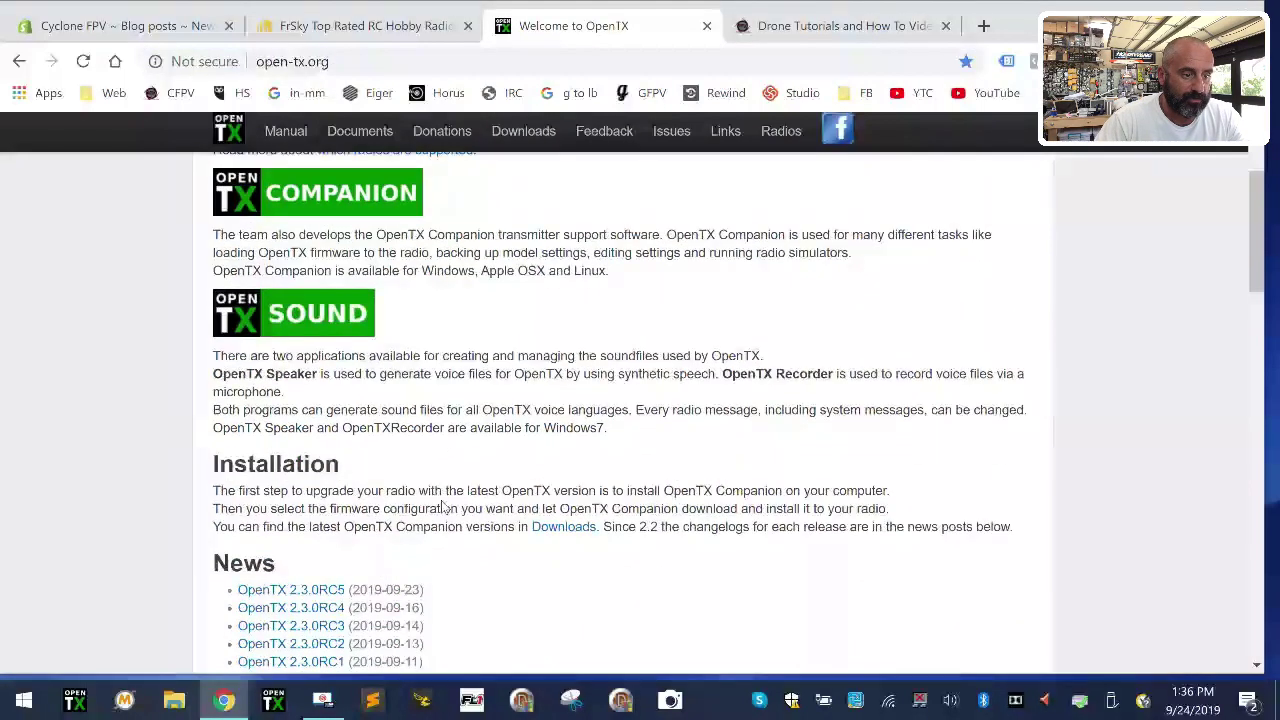
click(280, 591)
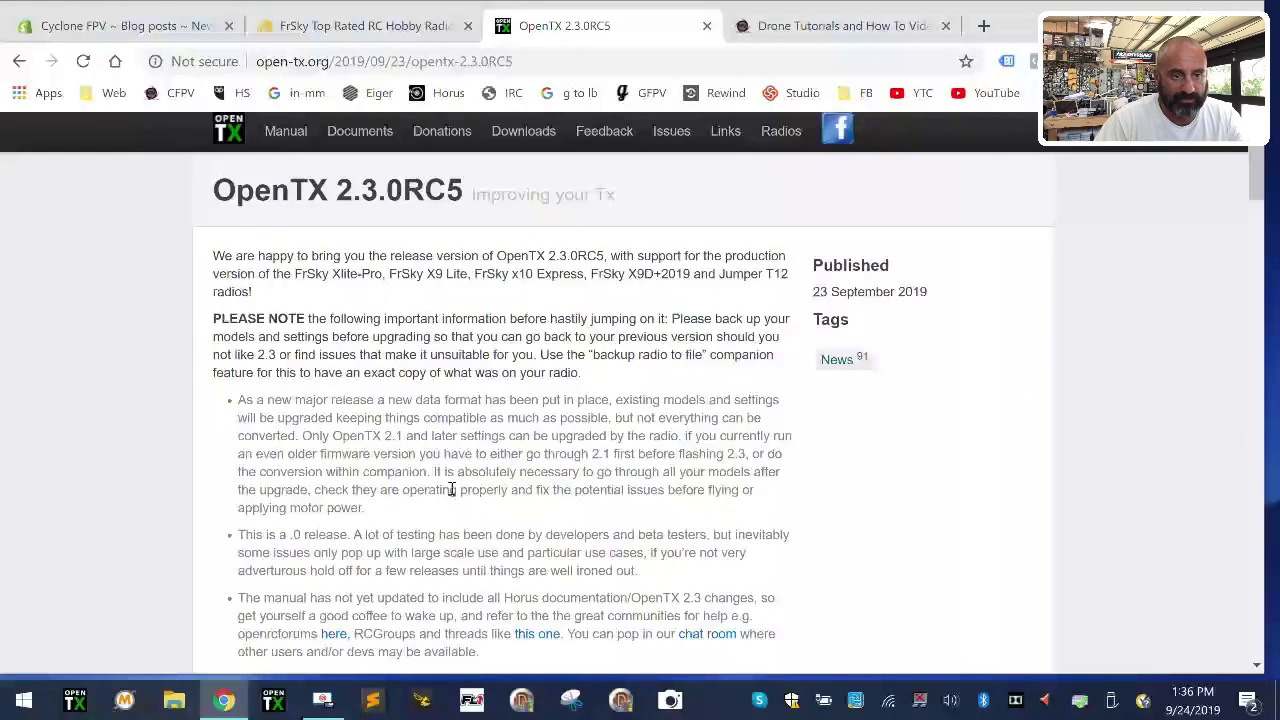
scroll(451, 489, down, 12)
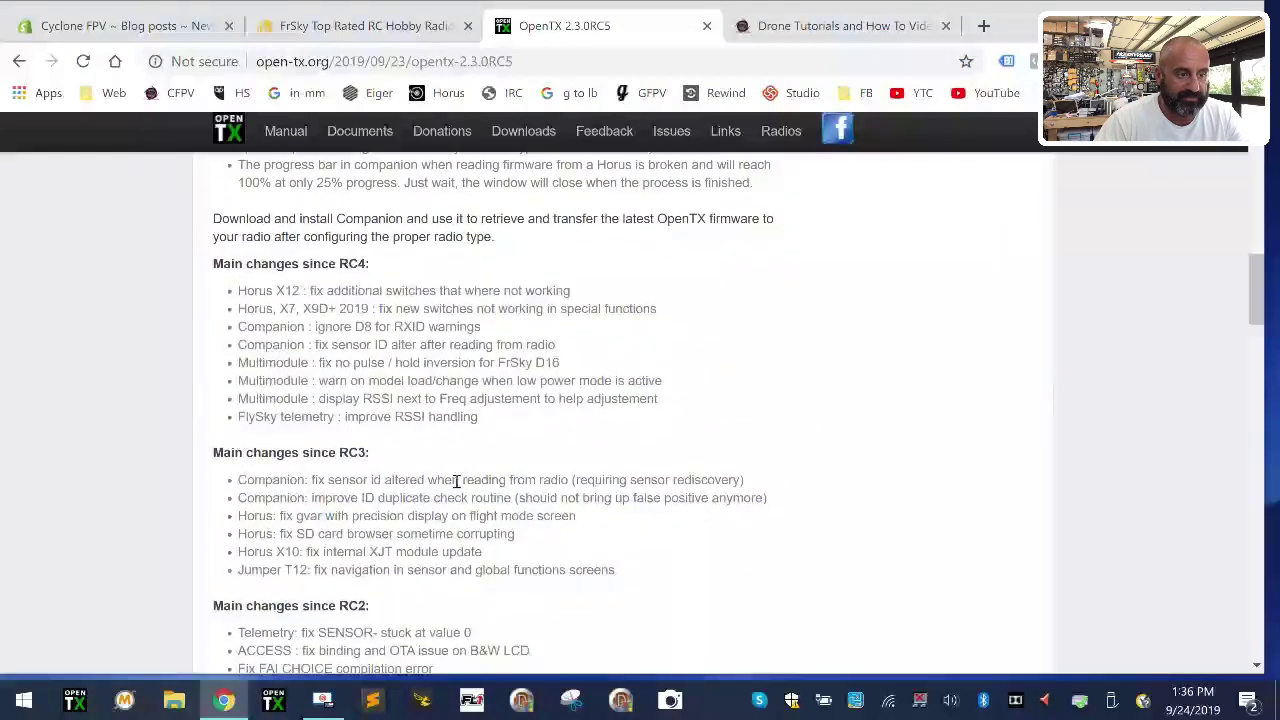
scroll(457, 485, down, 2)
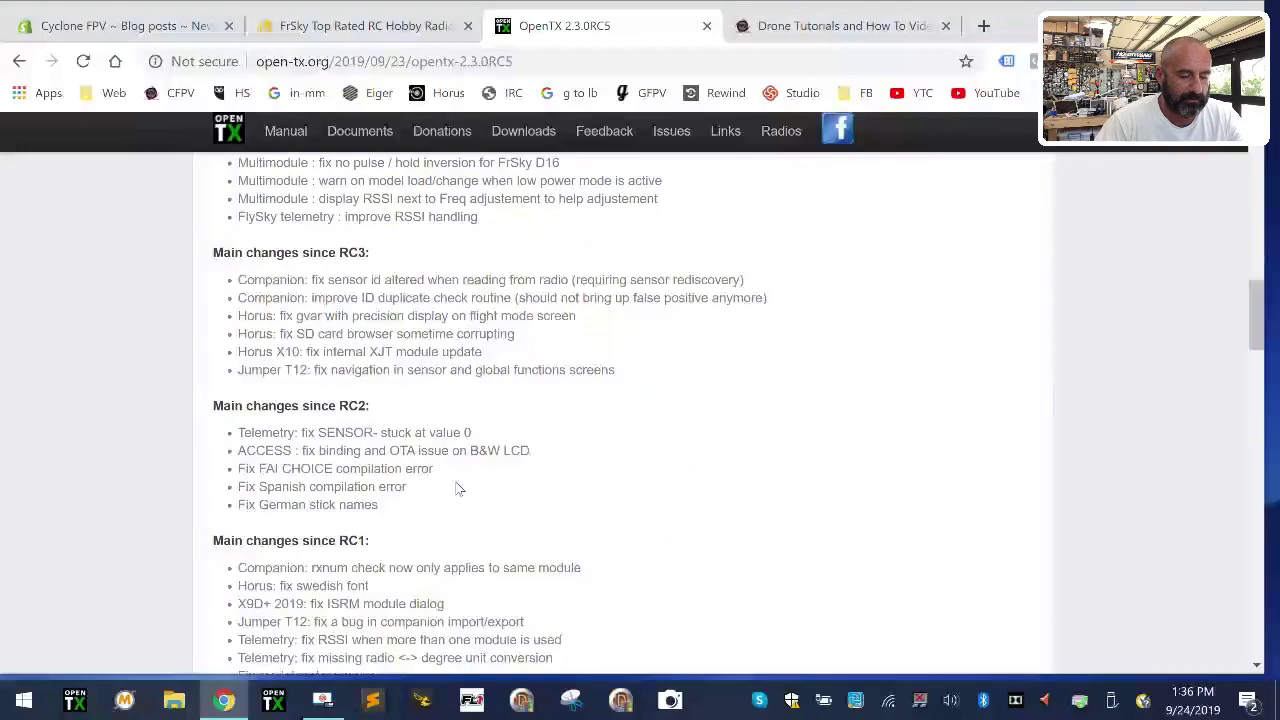
scroll(457, 485, up, 14)
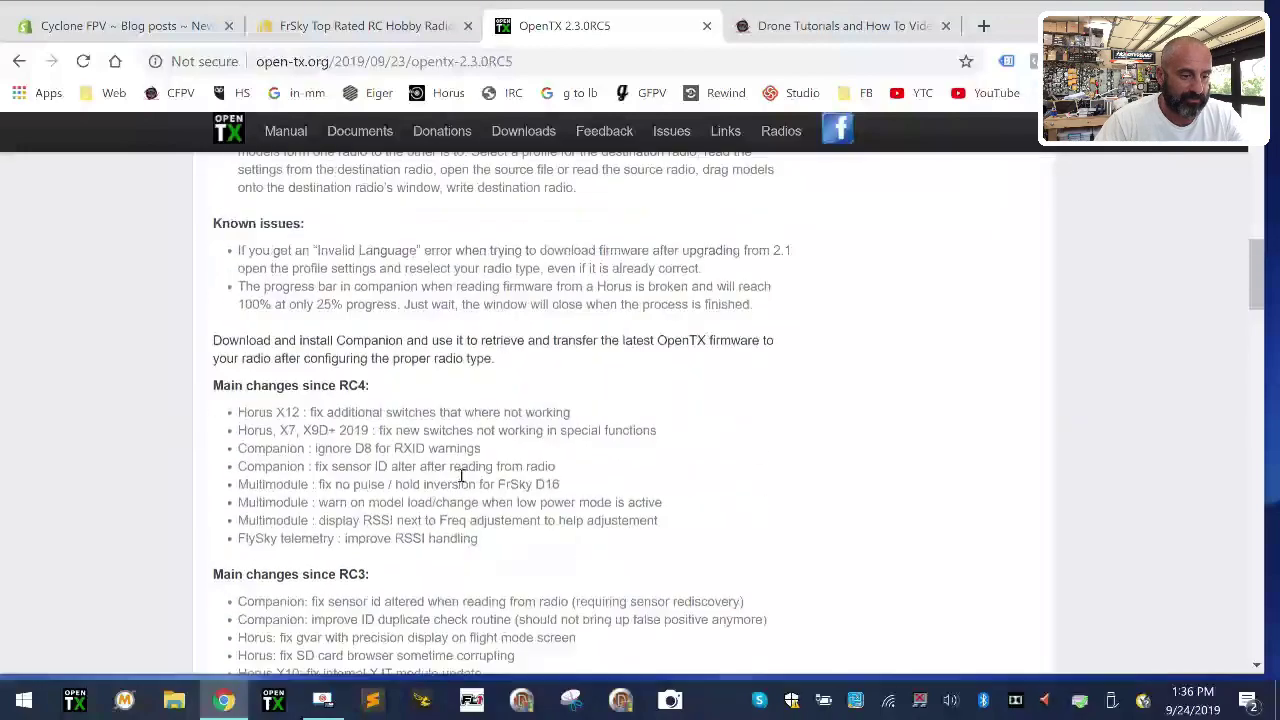
Step: Return to the OpenTX Downloads page and check its version branches and nightly builds for the needed download
click(527, 137)
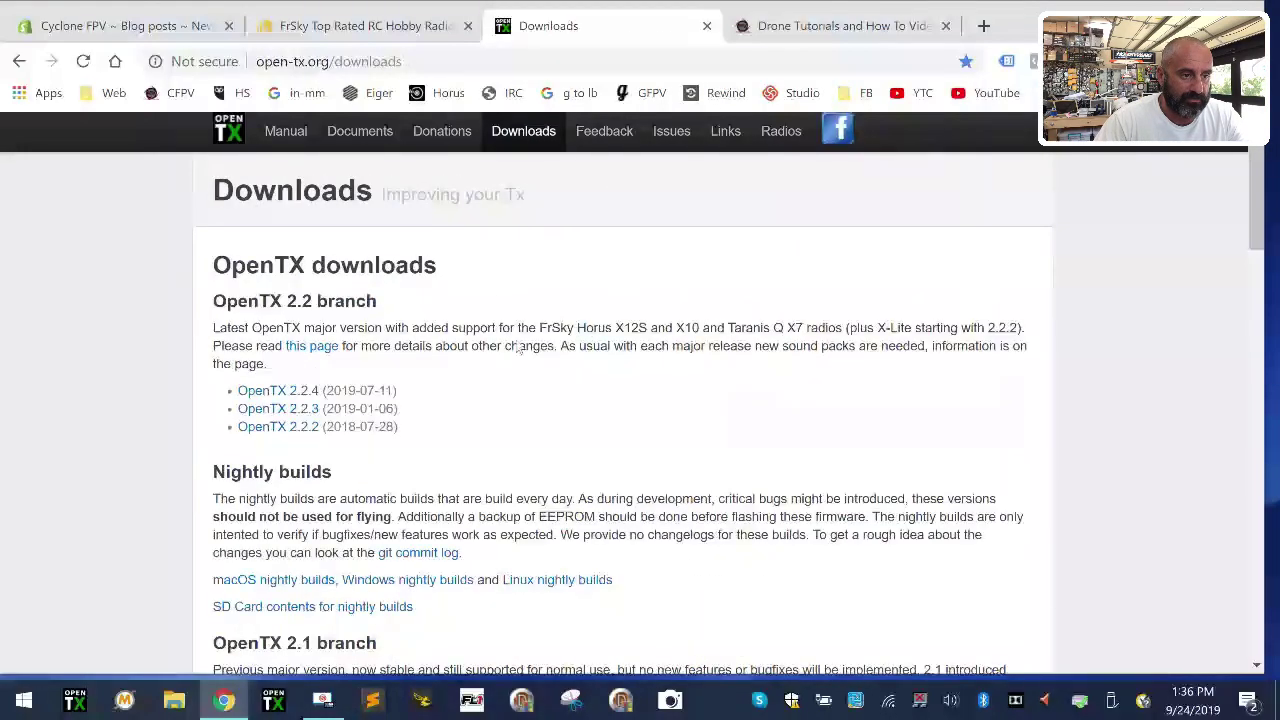
scroll(403, 449, down, 4)
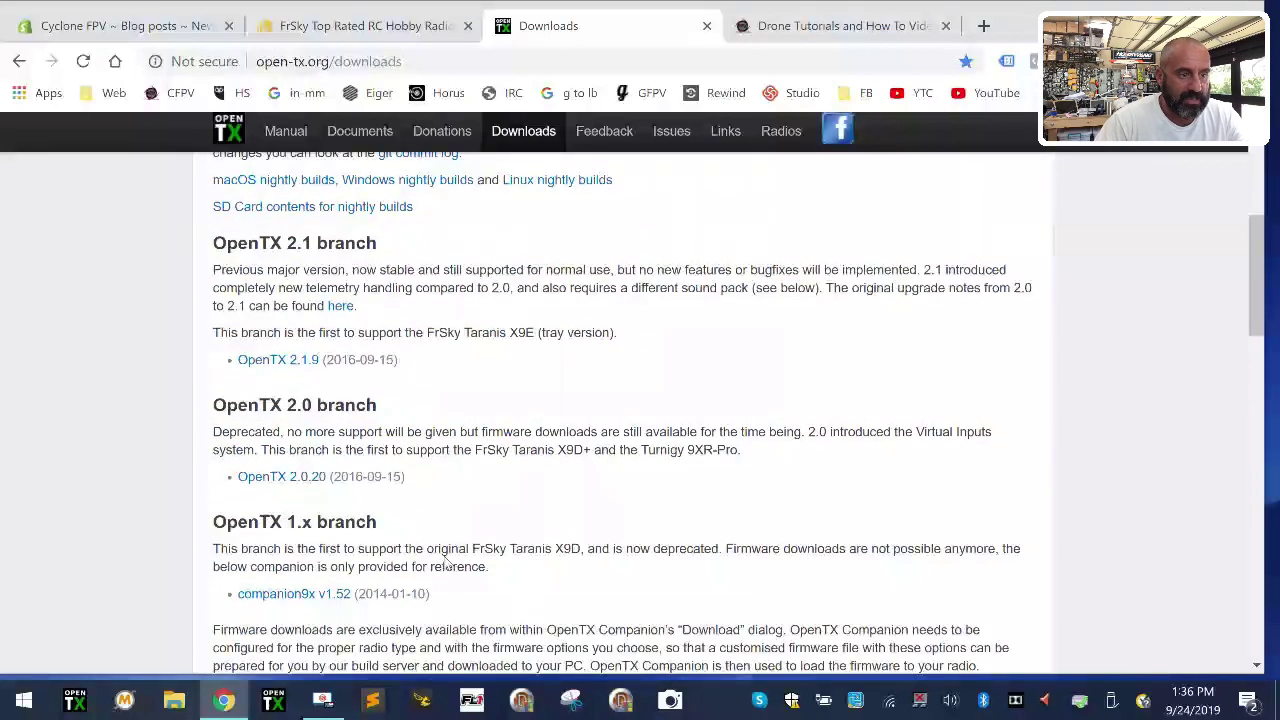
scroll(447, 562, up, 4)
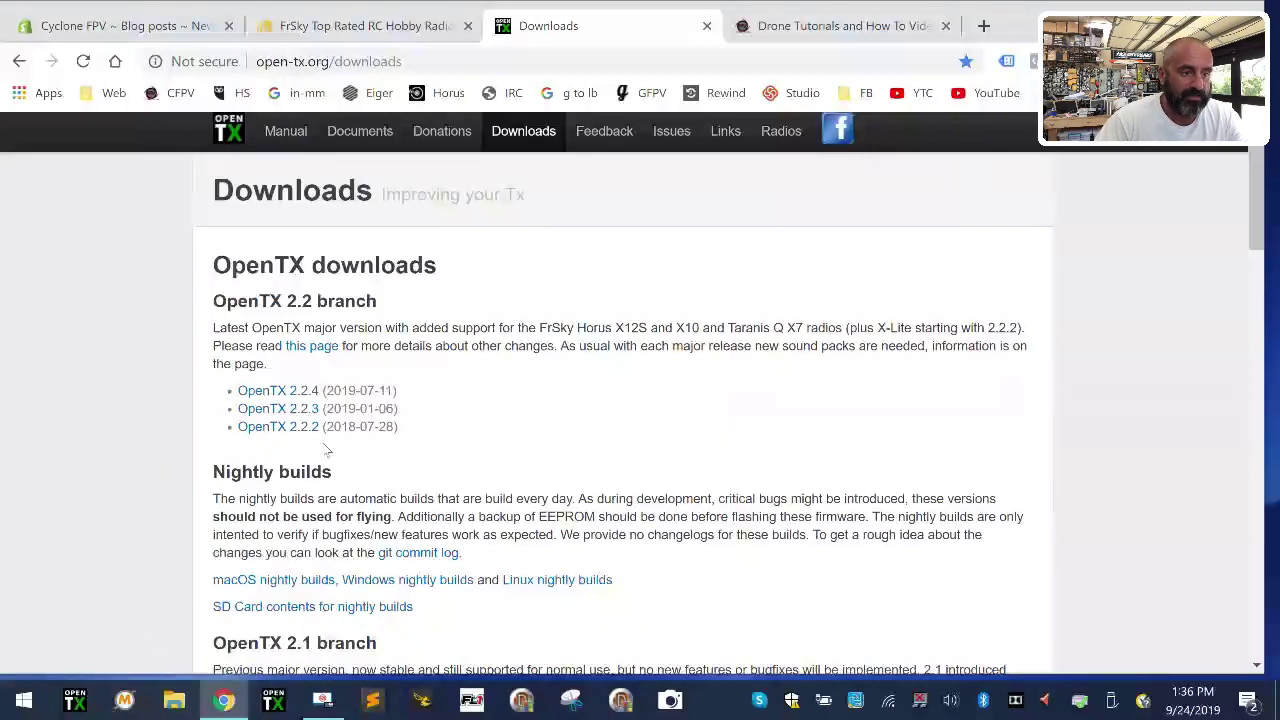
scroll(386, 453, down, 2)
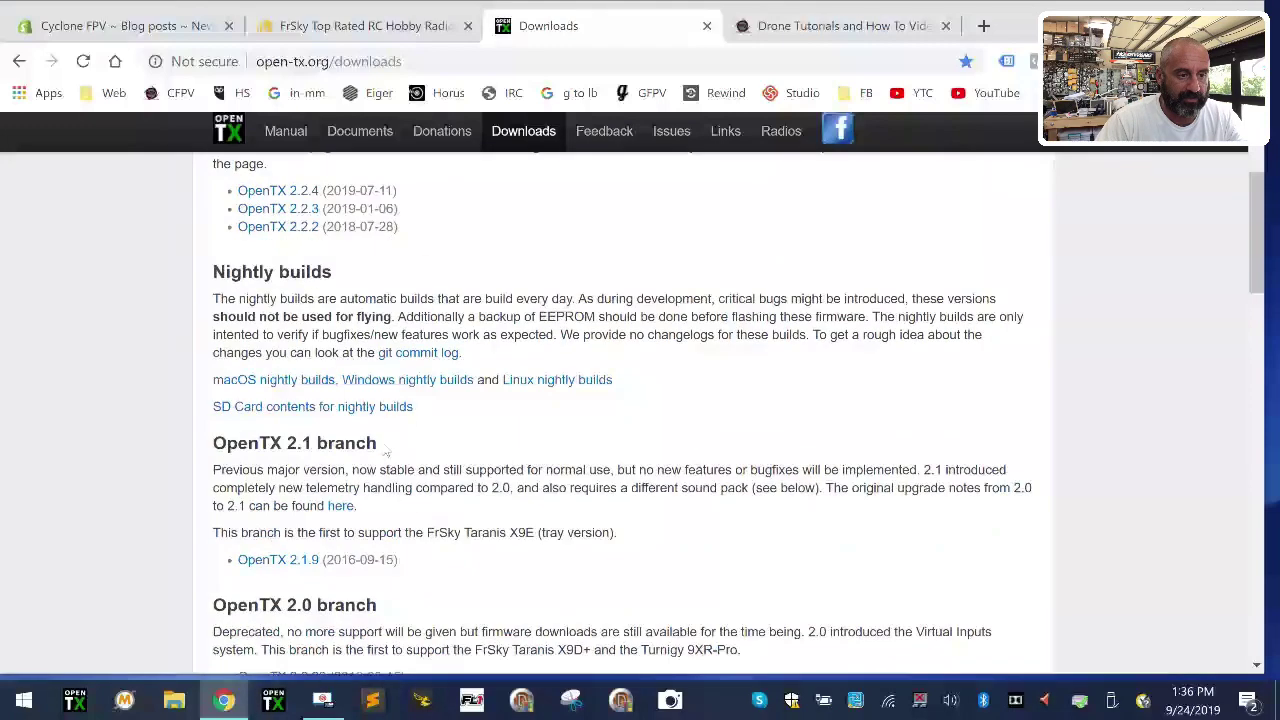
scroll(368, 474, up, 2)
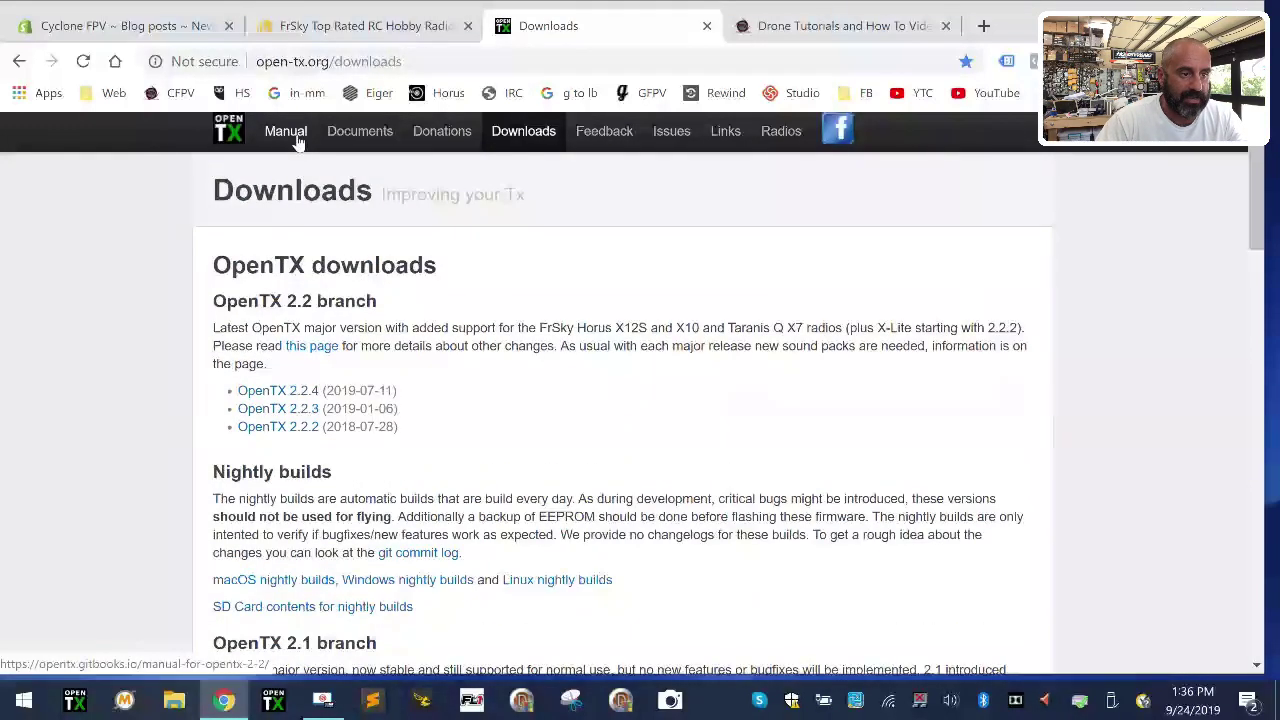
Step: Open the OpenTX 2.3.0RC5 news post from the OpenTX home page and copy the link address of its Companion Windows Installer
click(229, 133)
scroll(451, 486, down, 4)
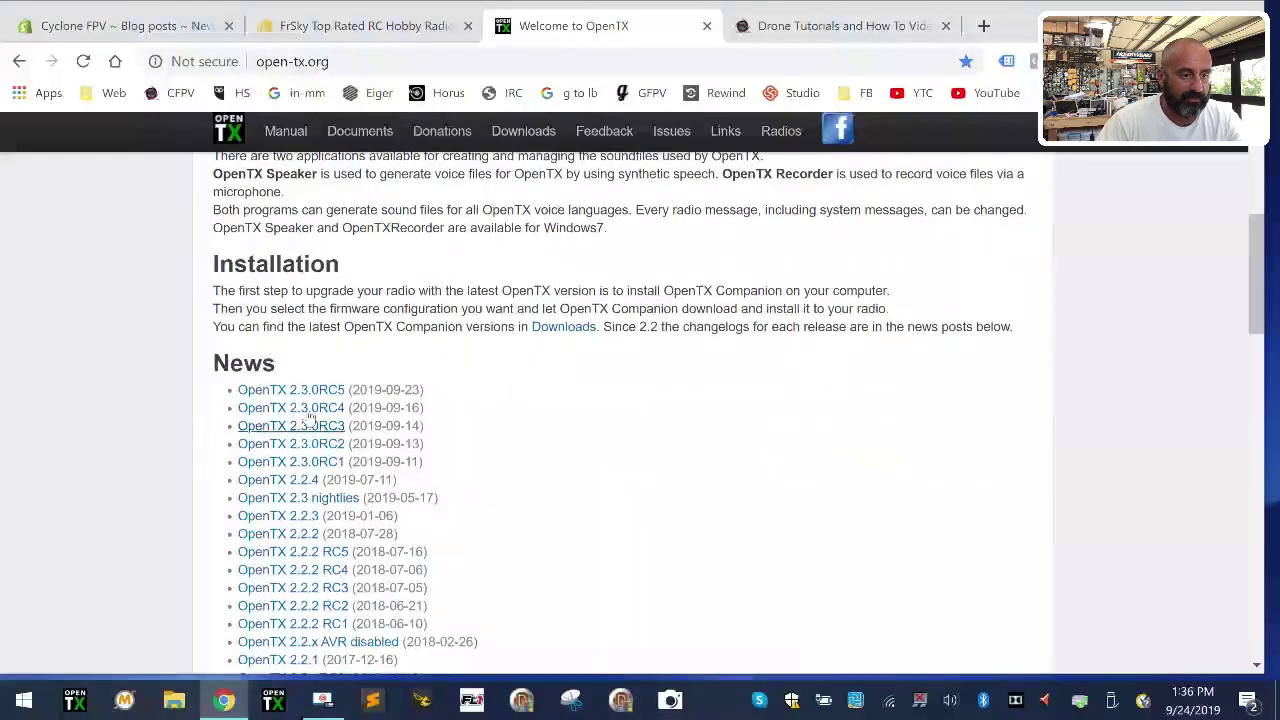
click(322, 392)
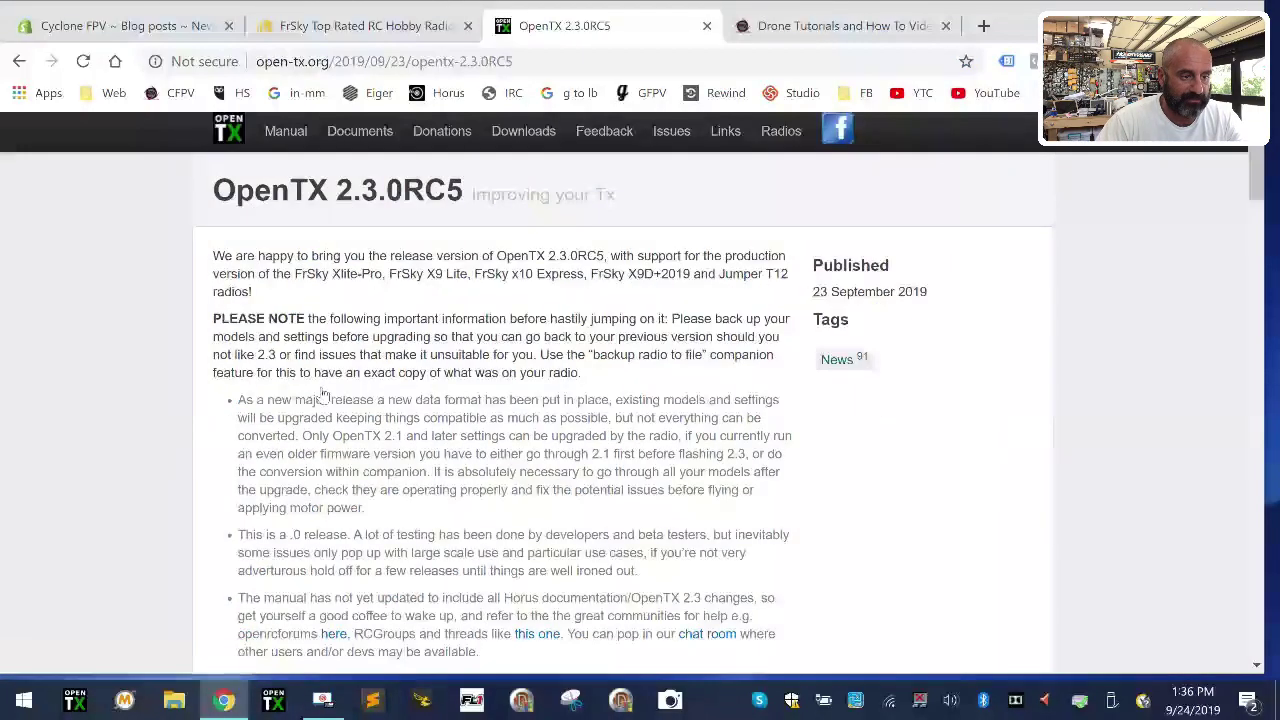
scroll(350, 430, down, 20)
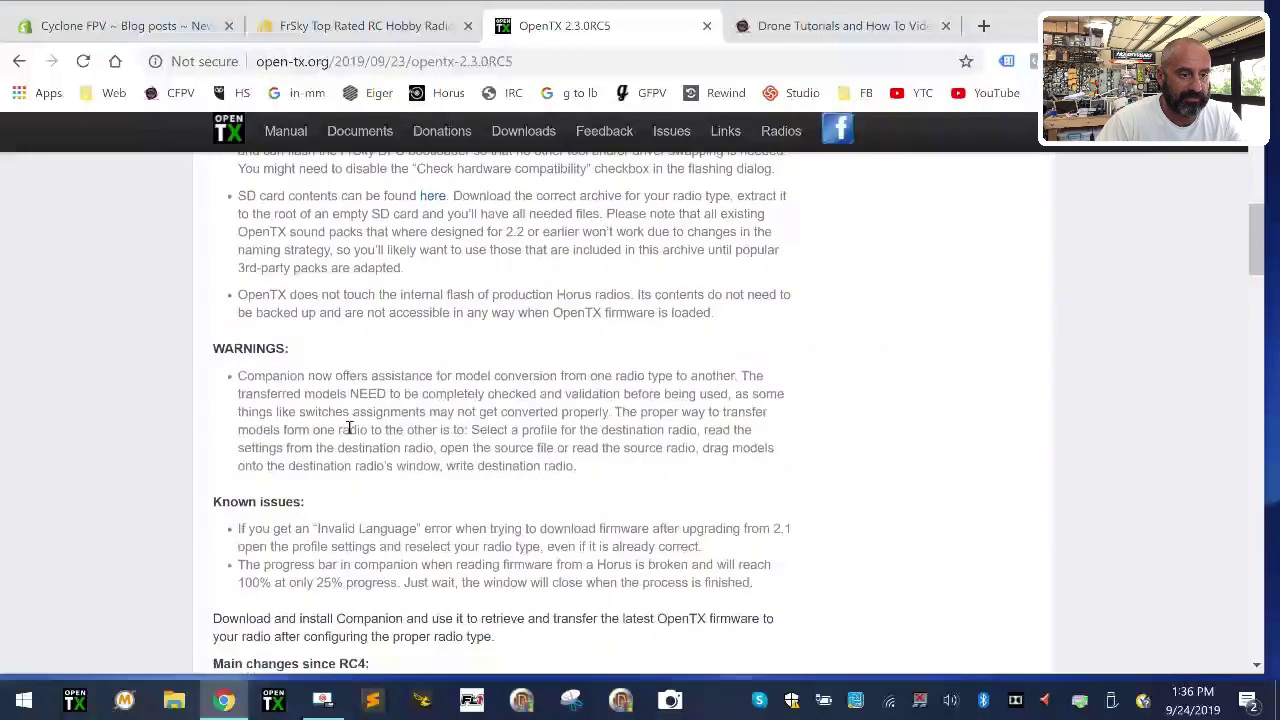
scroll(350, 433, down, 20)
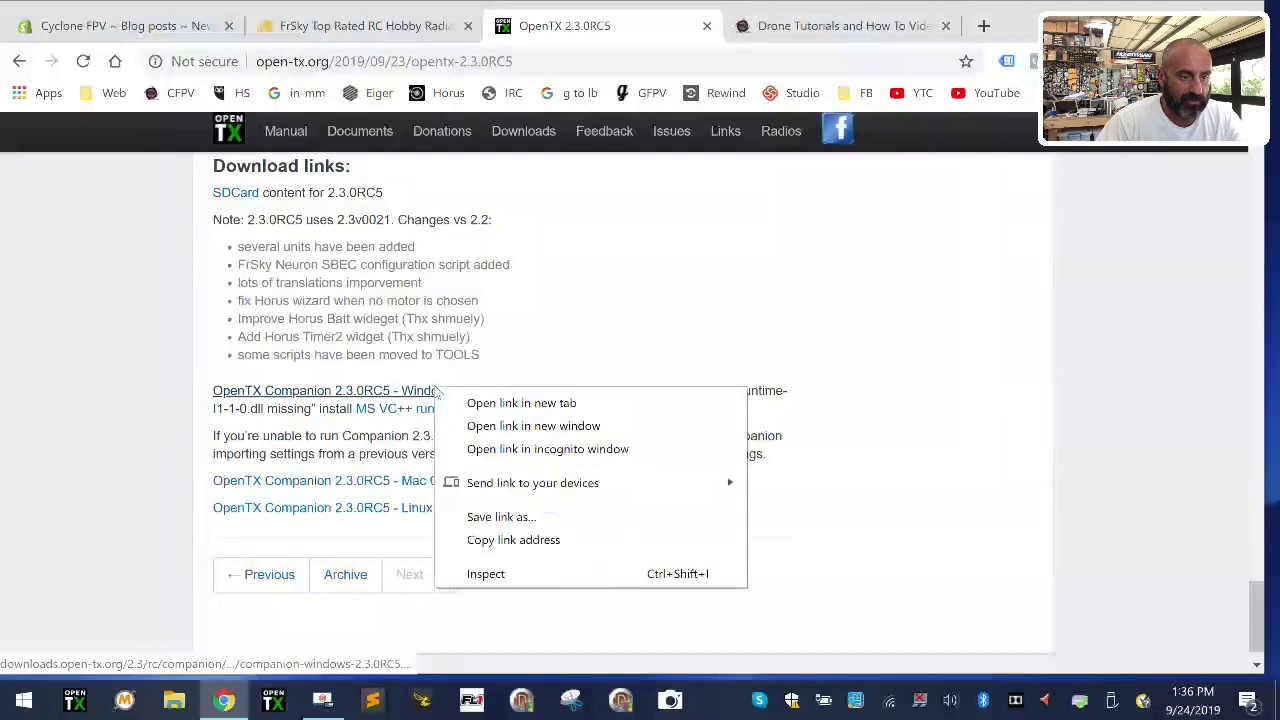
right_click(432, 391)
click(534, 540)
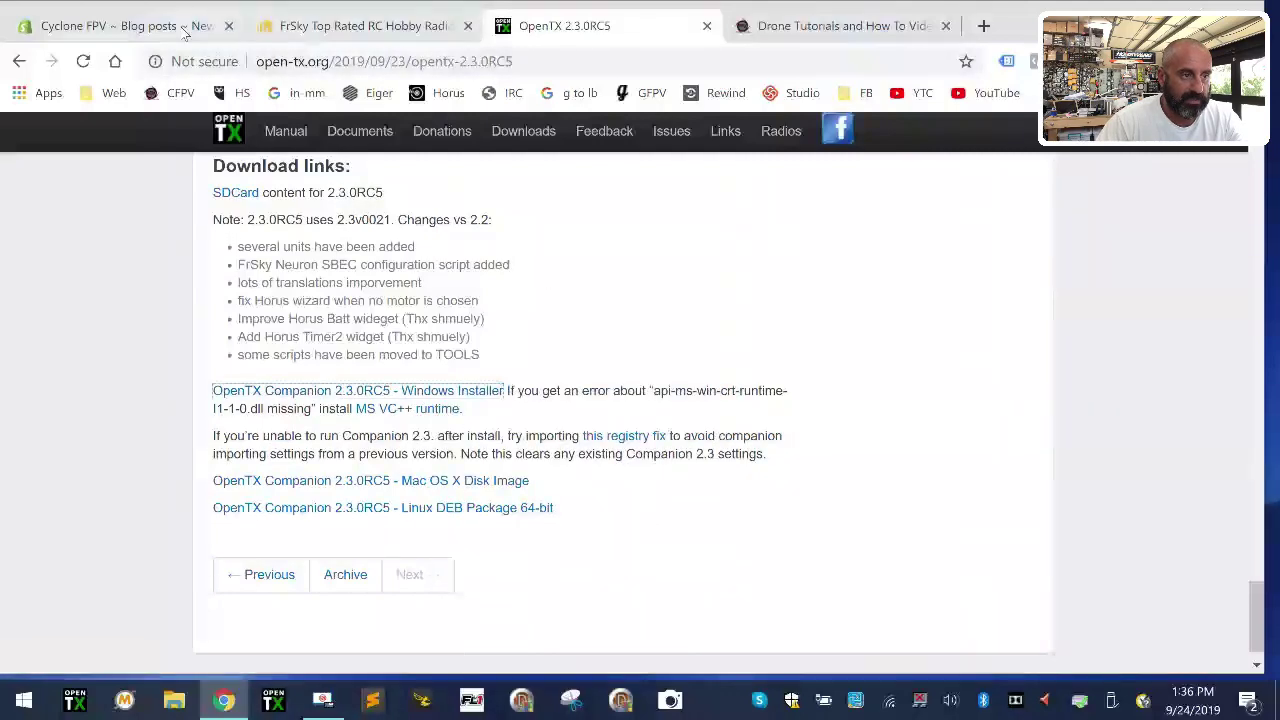
Step: Rename the Shopify blog post's Companion bullet as "Companion 2.3RC5 Downloads"
click(110, 25)
click(572, 512)
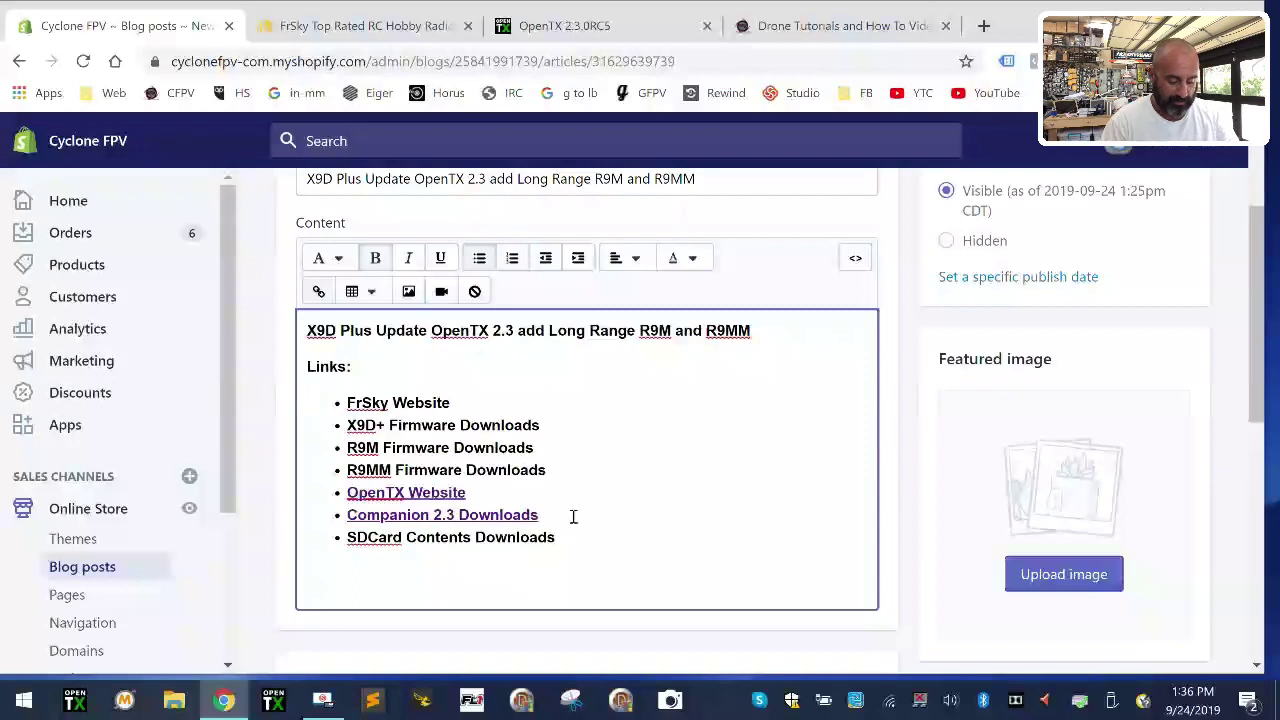
text(RC5)
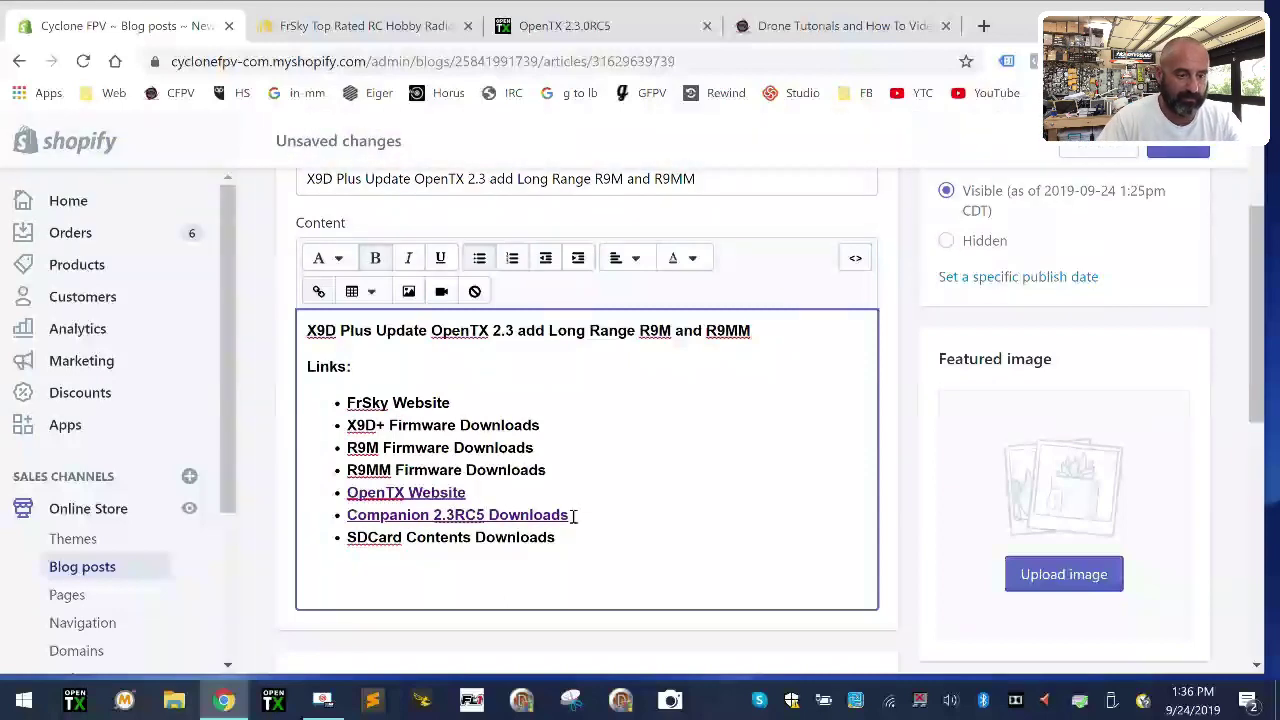
Step: Change the "Companion 2.3RC5 Downloads" bullet's link to the copied companion-windows-2.3.0RC5.exe address and save the post
drag(573, 515, 366, 514)
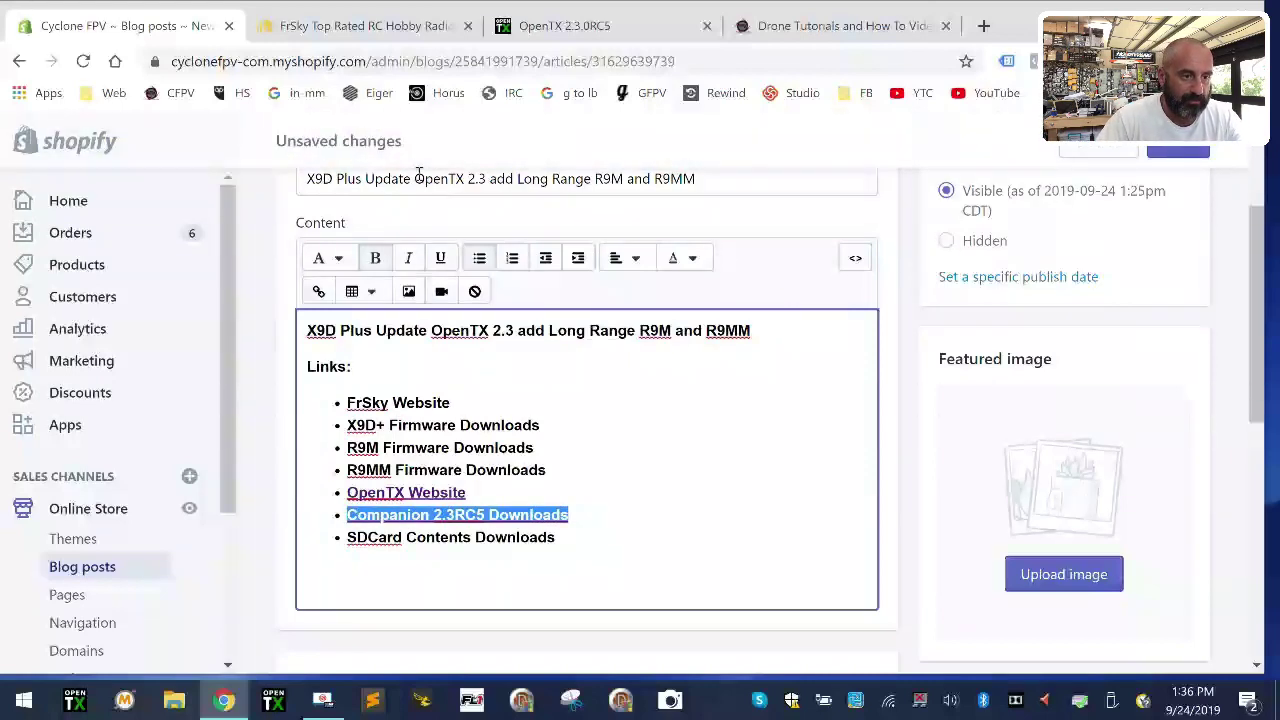
click(318, 291)
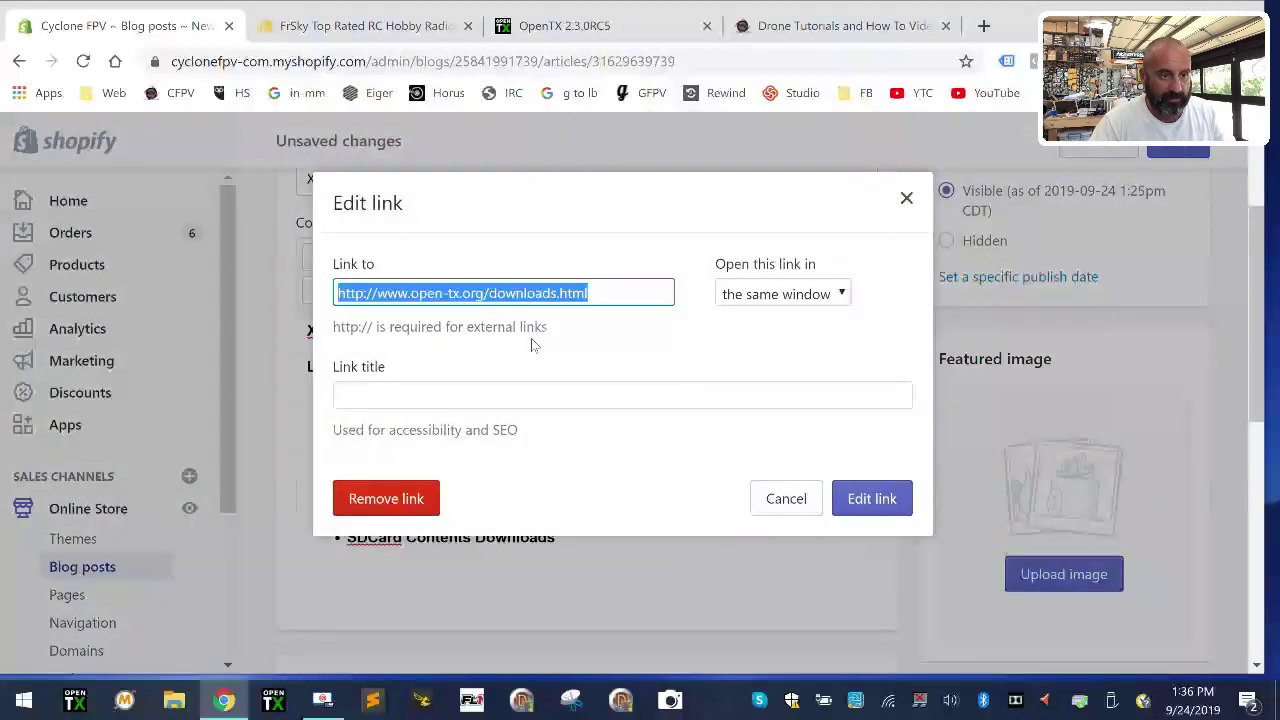
key(ctrl+v)
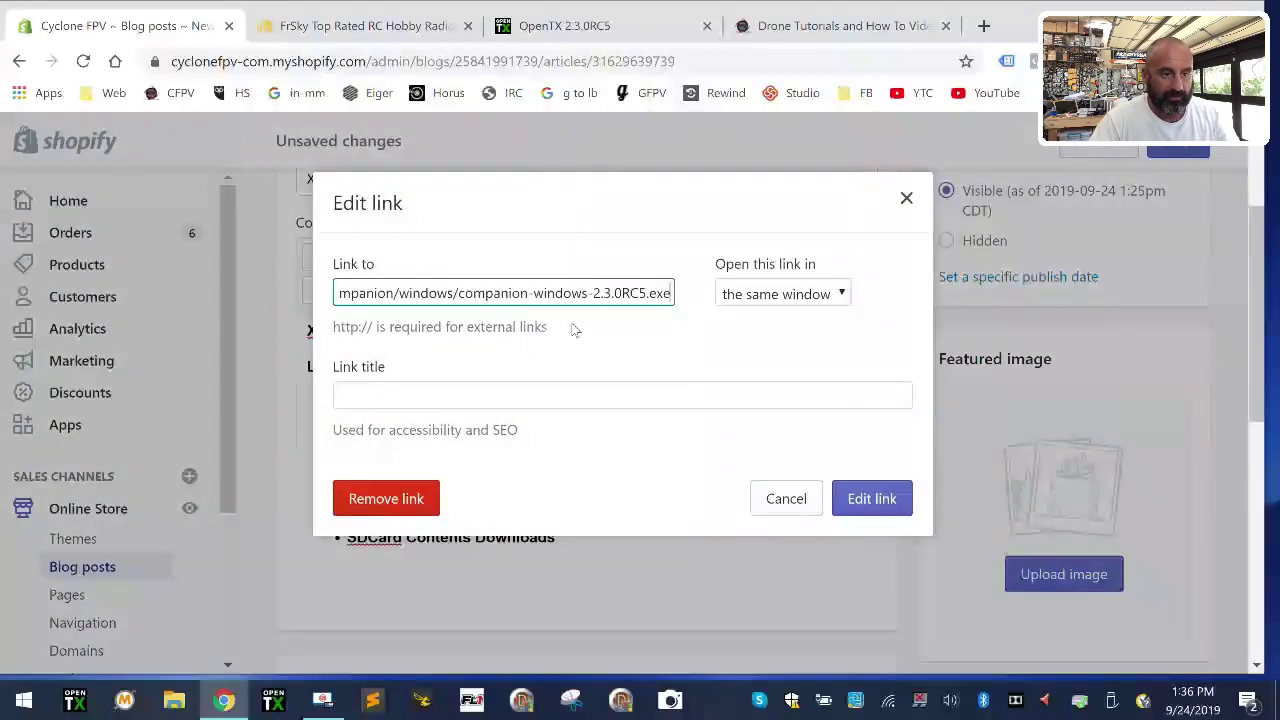
click(848, 497)
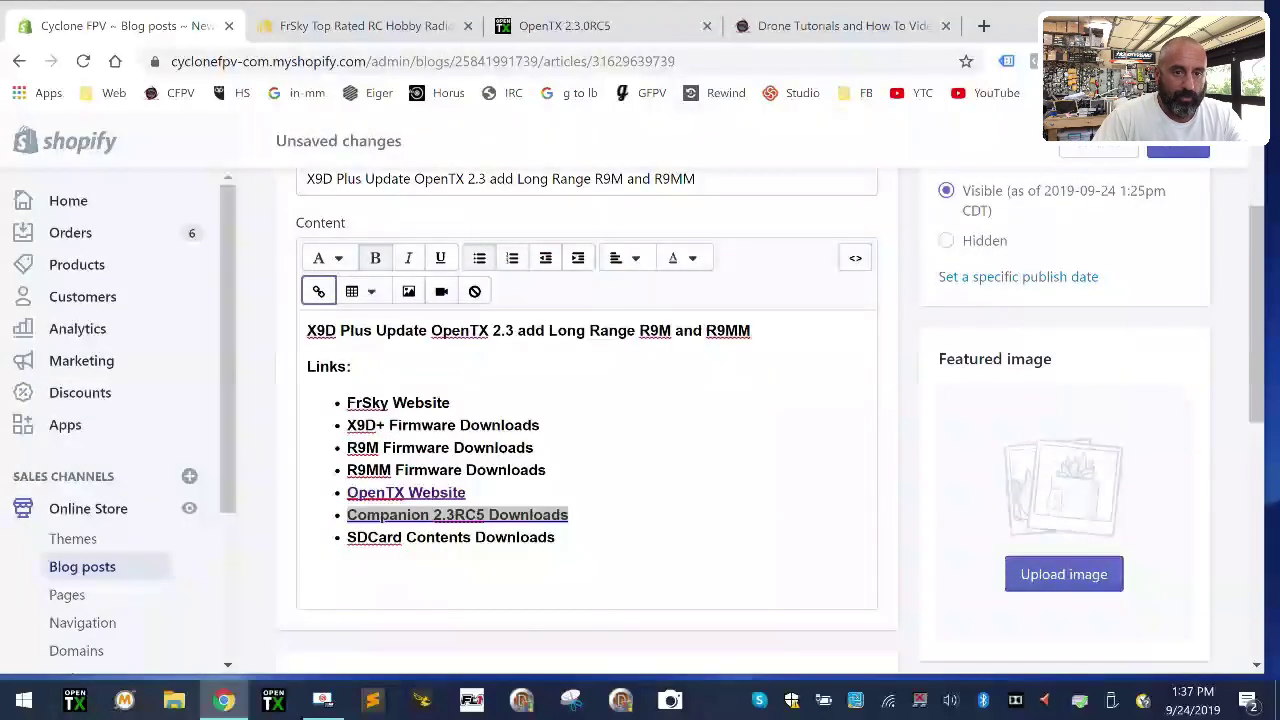
Step: Refresh the Drone Tutorials page and test the "Companion 2.3RC5 Downloads" link by downloading the installer
click(838, 30)
key(F5)
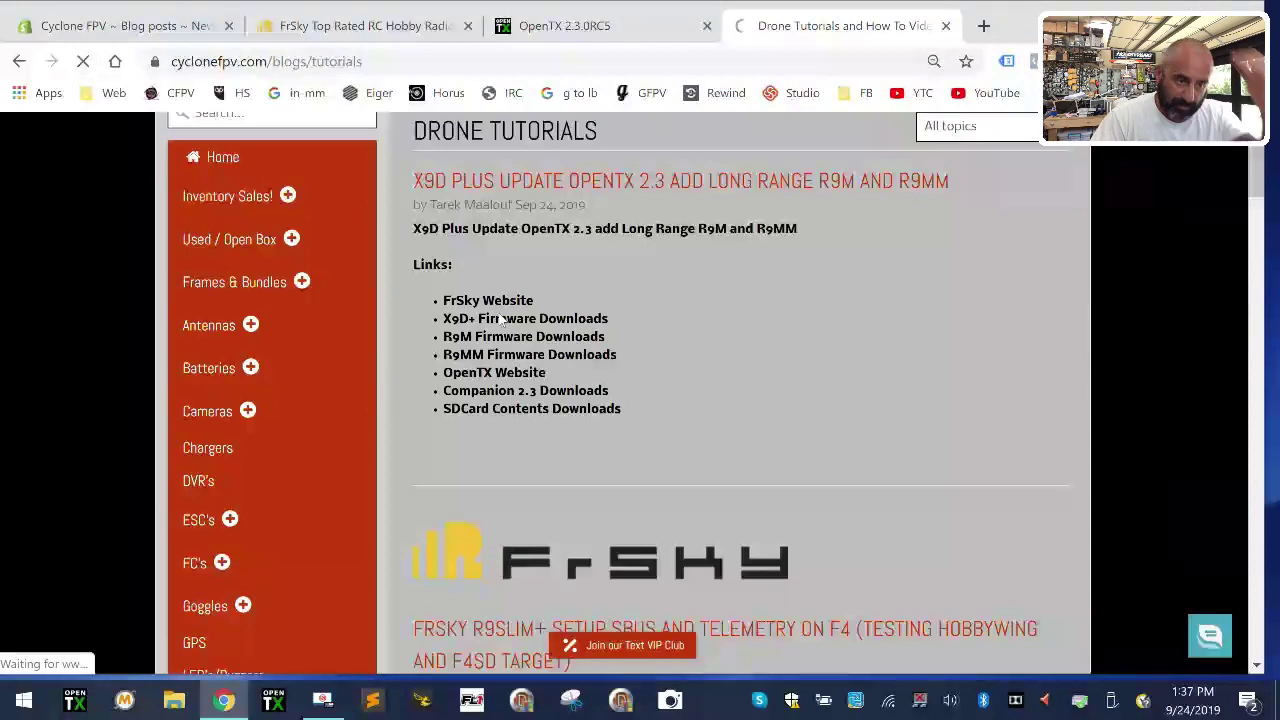
click(549, 395)
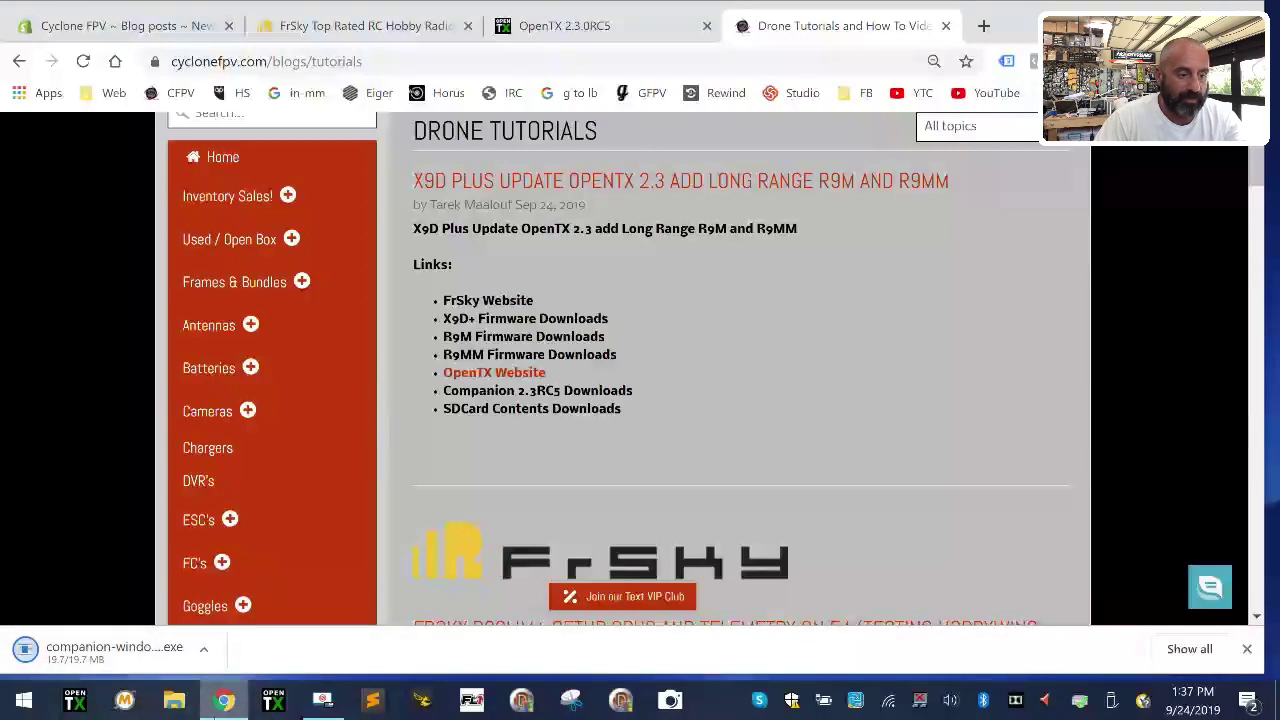
Step: Switch to OpenTX Companion and download its 2.3.0RC5 update to the Downloads folder, replacing the existing companion-windows-2.3.0RC5.exe
click(273, 700)
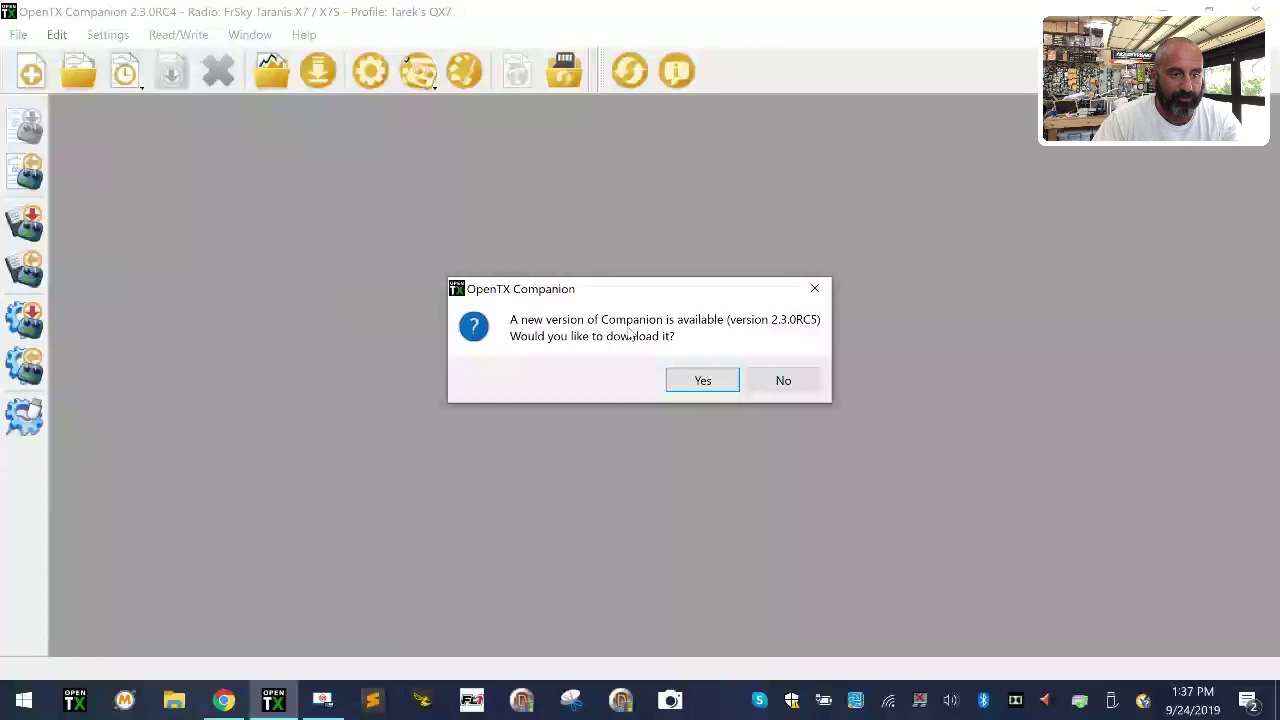
click(703, 381)
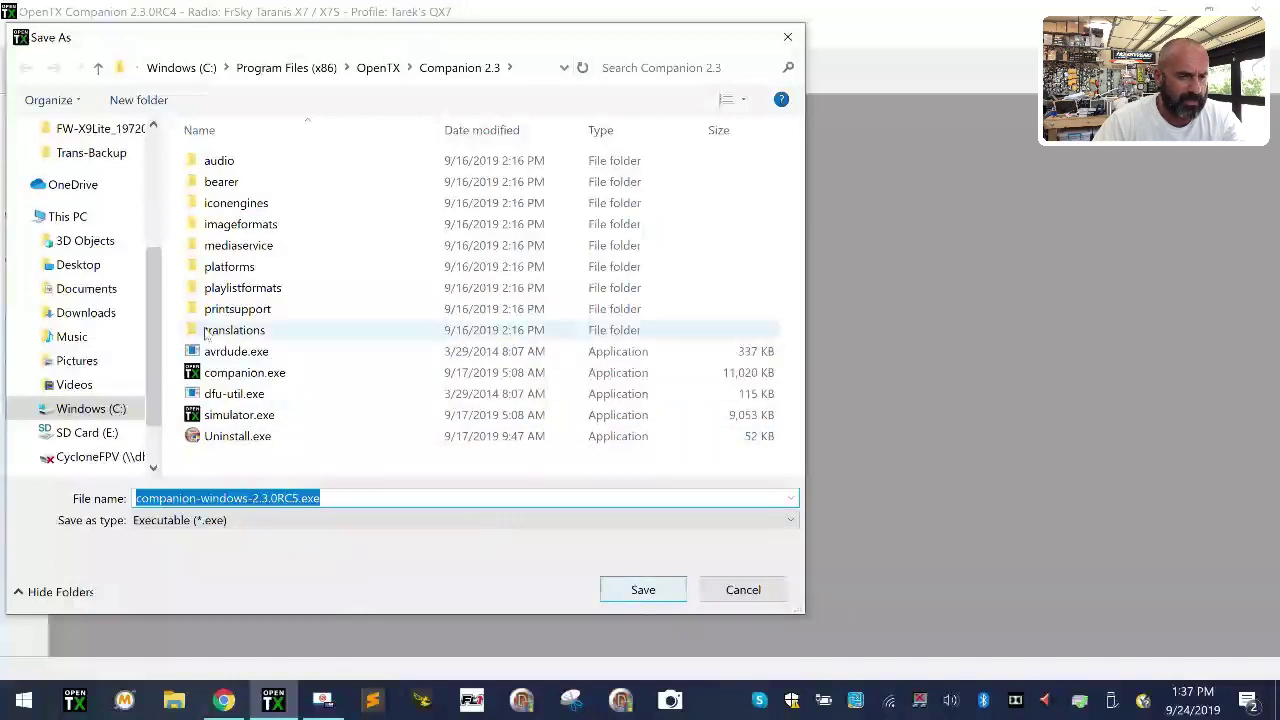
click(90, 313)
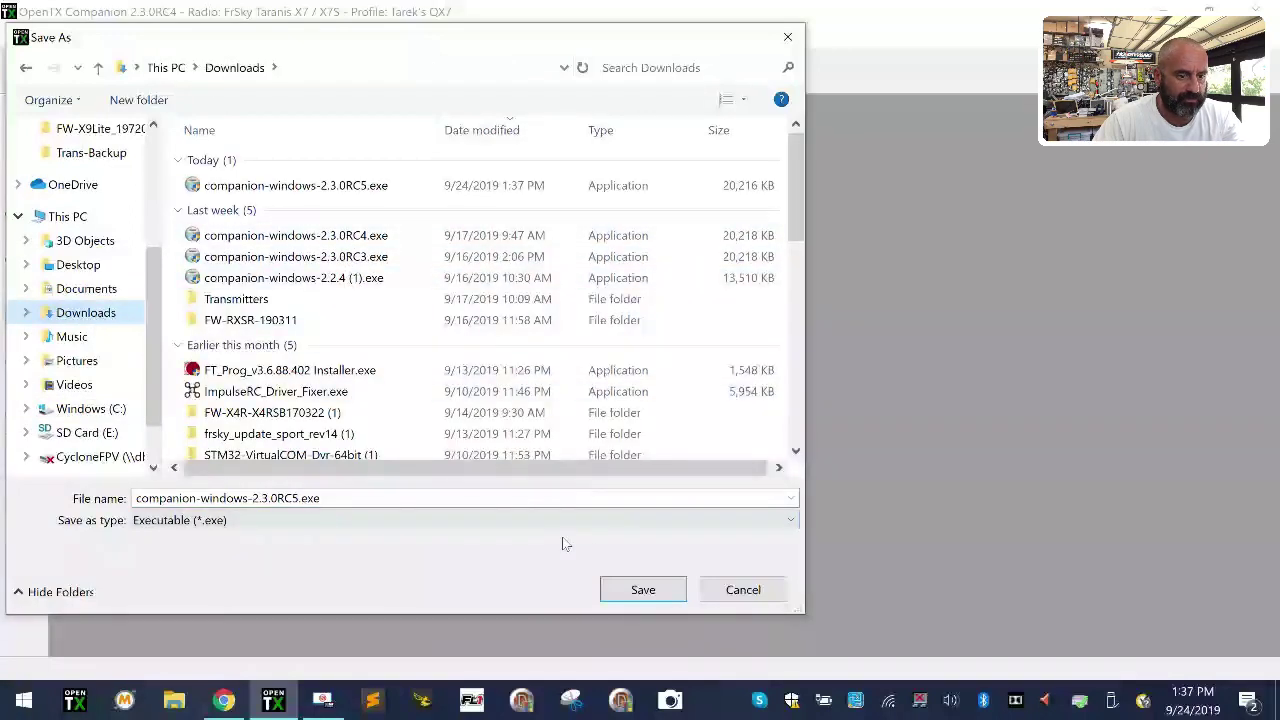
click(670, 596)
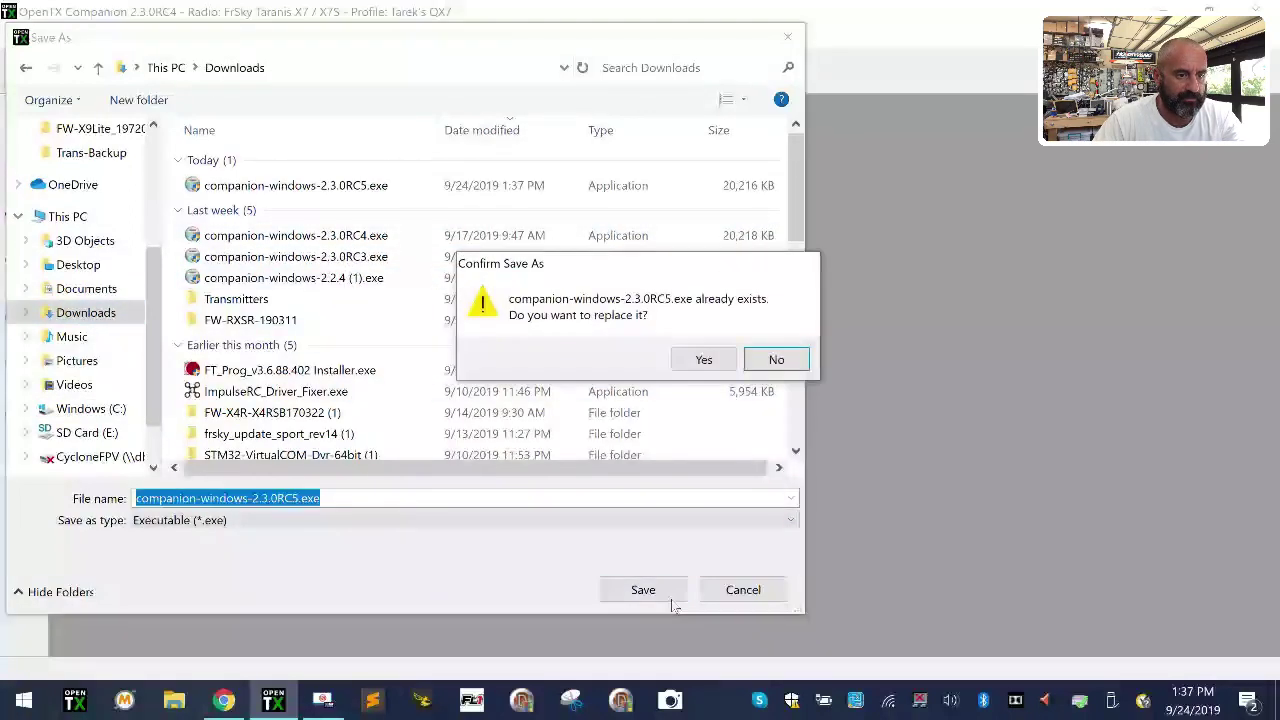
click(704, 361)
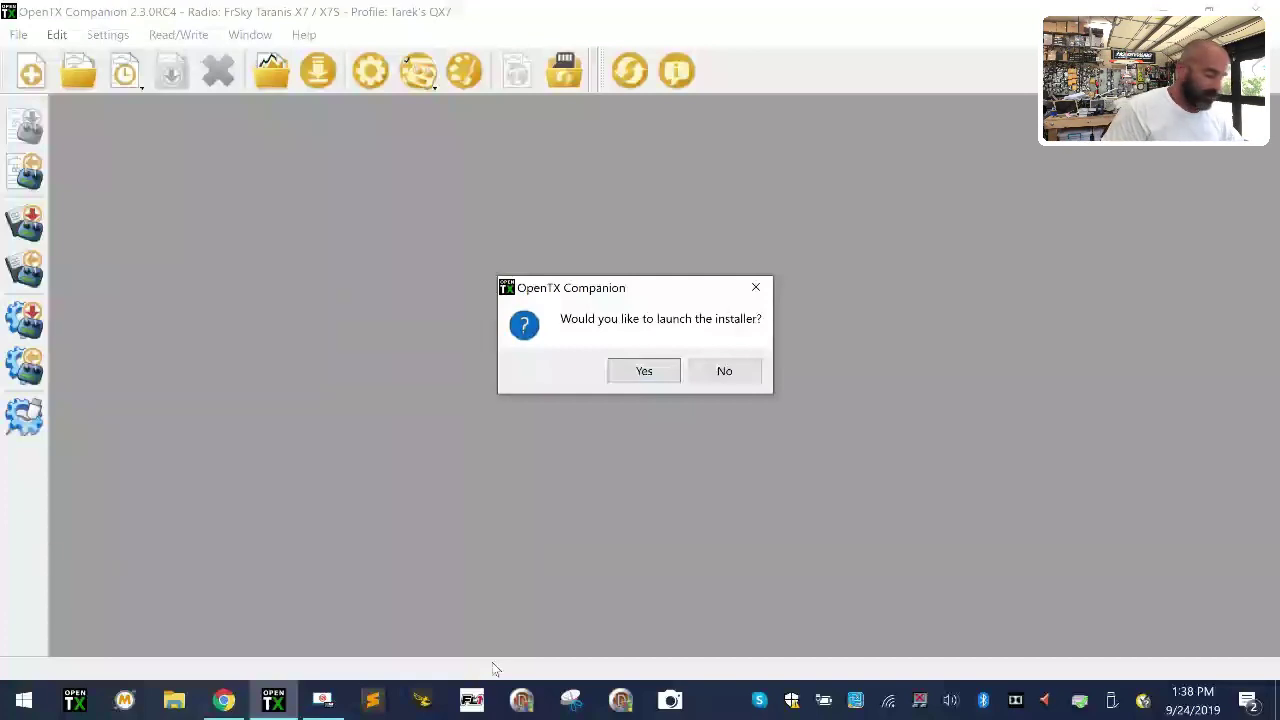
Step: Launch the installer, accept the license and install OpenTX Companion 2.3 with the default options, finishing with Companion set to run
click(649, 371)
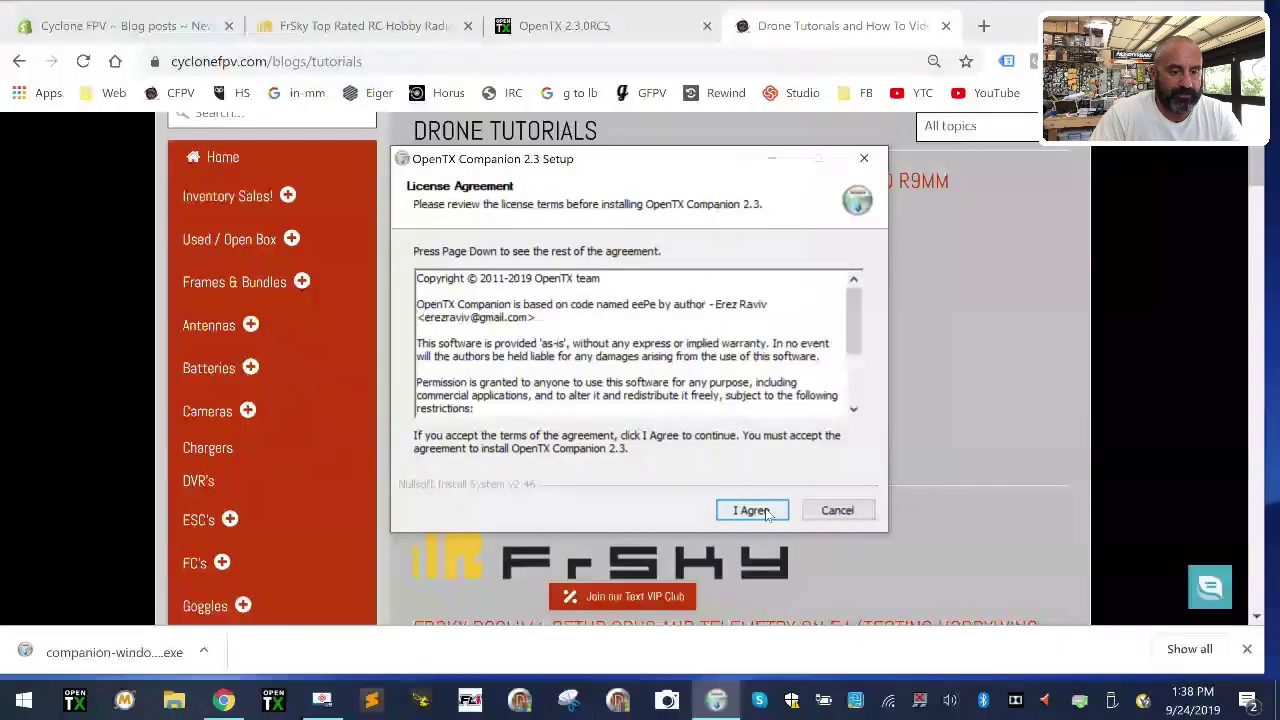
click(749, 509)
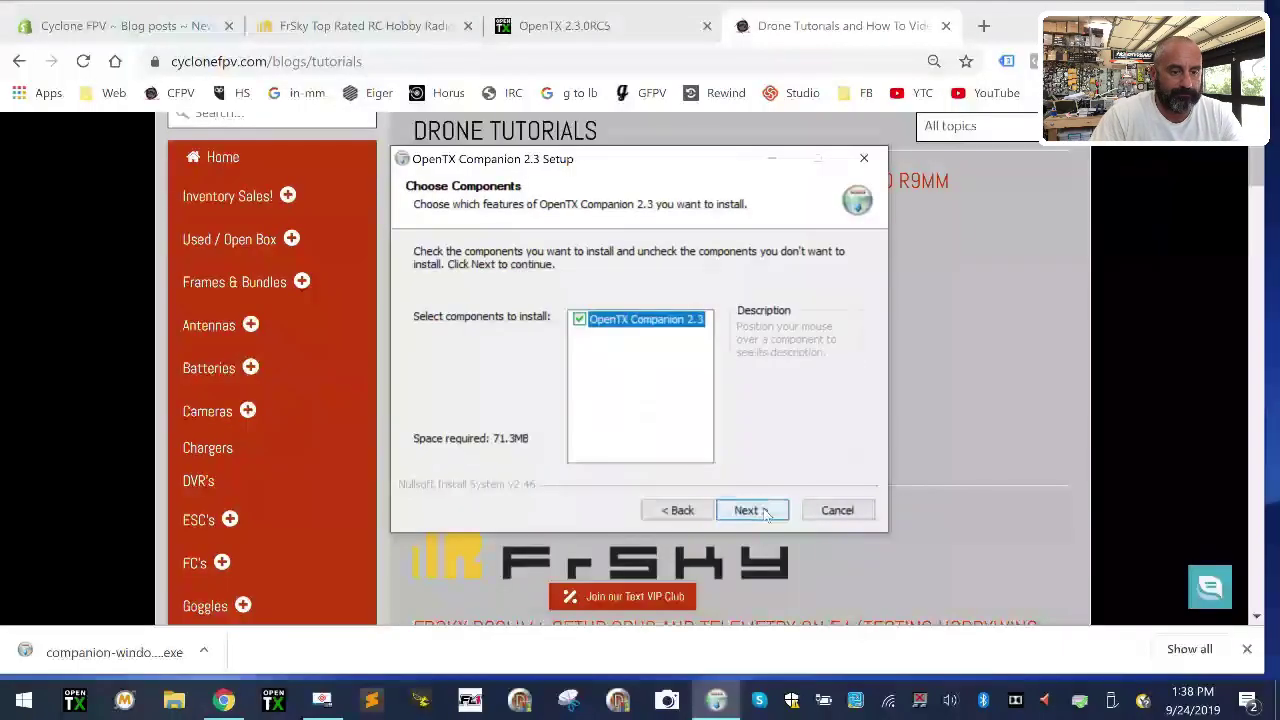
click(752, 510)
click(765, 512)
click(768, 513)
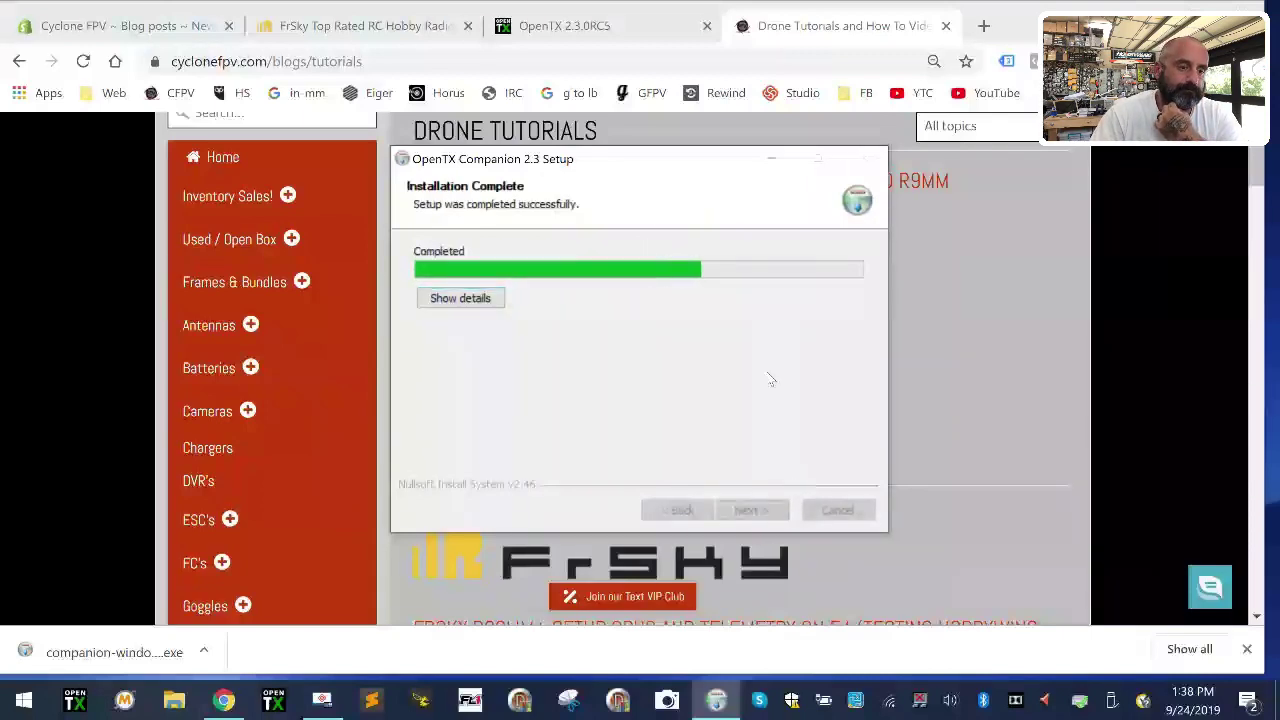
click(755, 511)
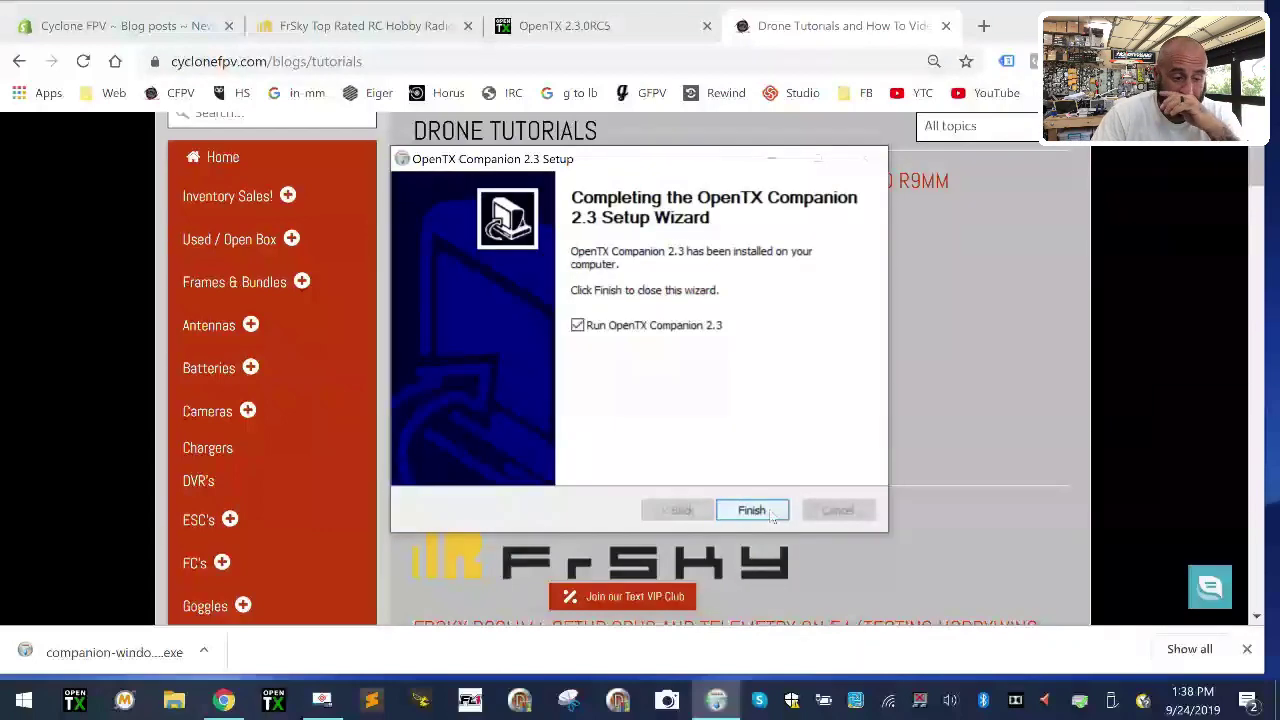
click(771, 513)
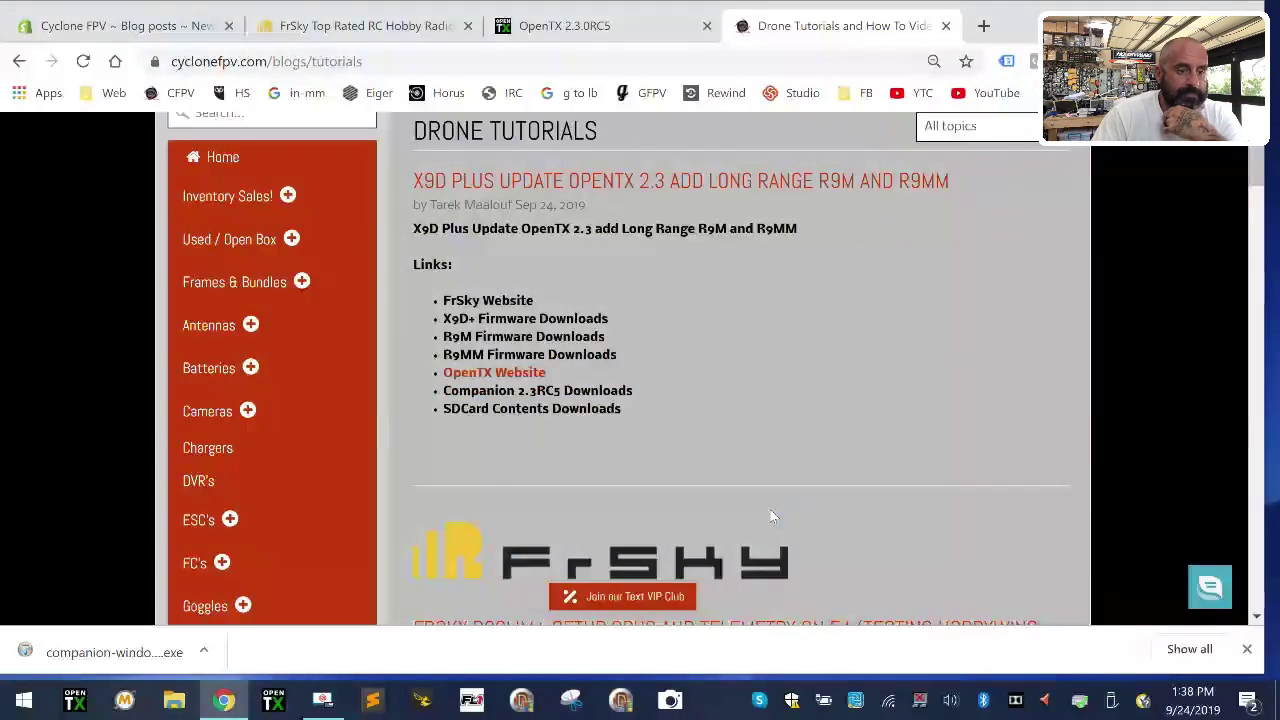
Step: Follow the SDCard content link in the OpenTX 2.3.0RC5 post and copy the address of the sdcard index page
click(598, 30)
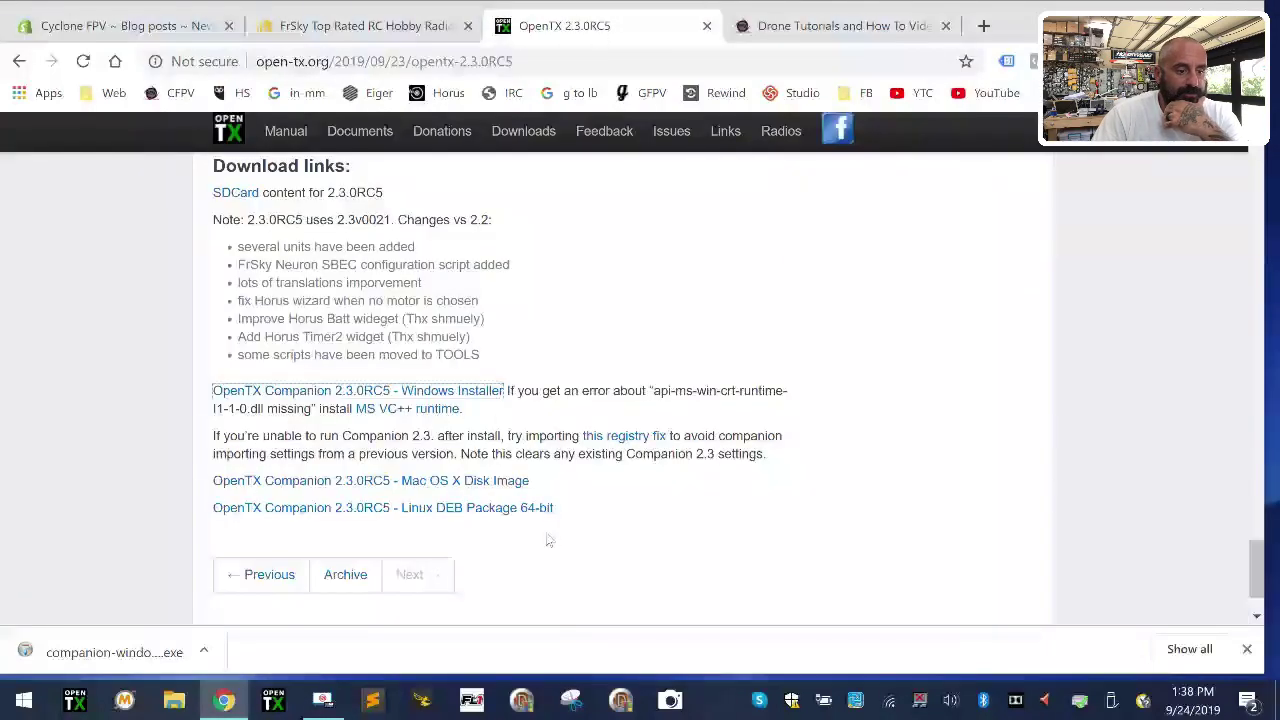
scroll(548, 540, up, 2)
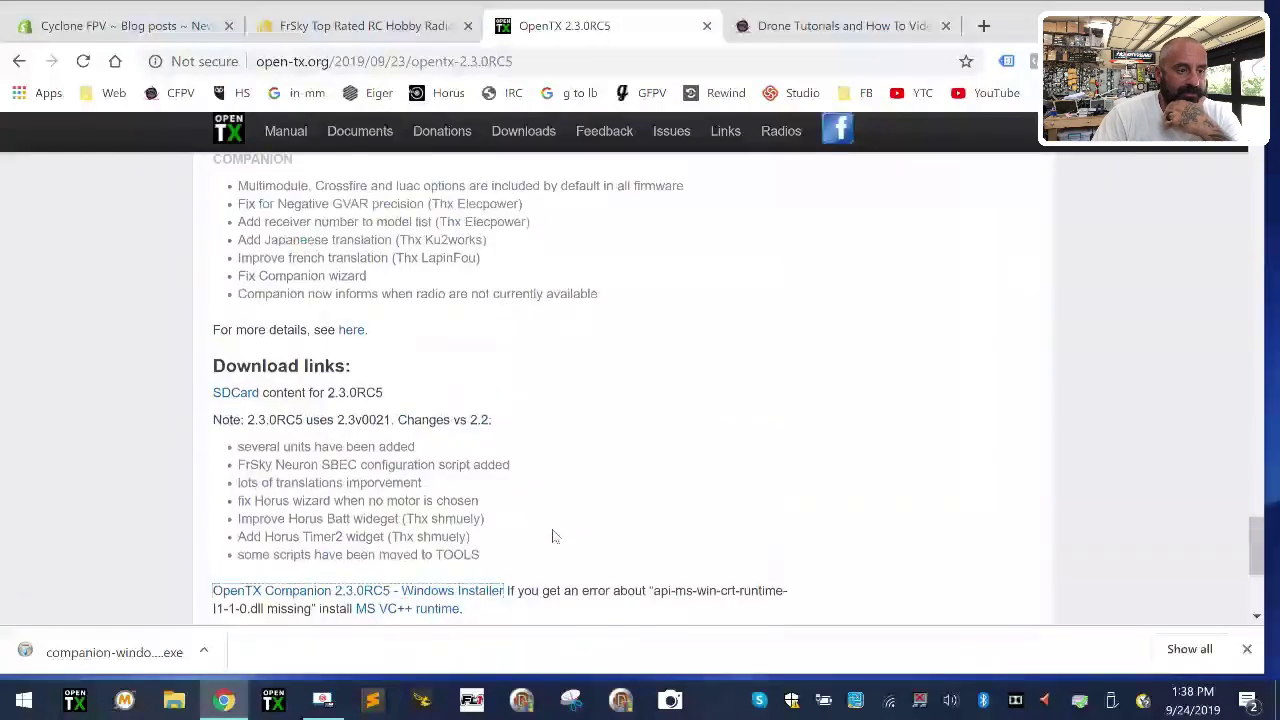
click(236, 396)
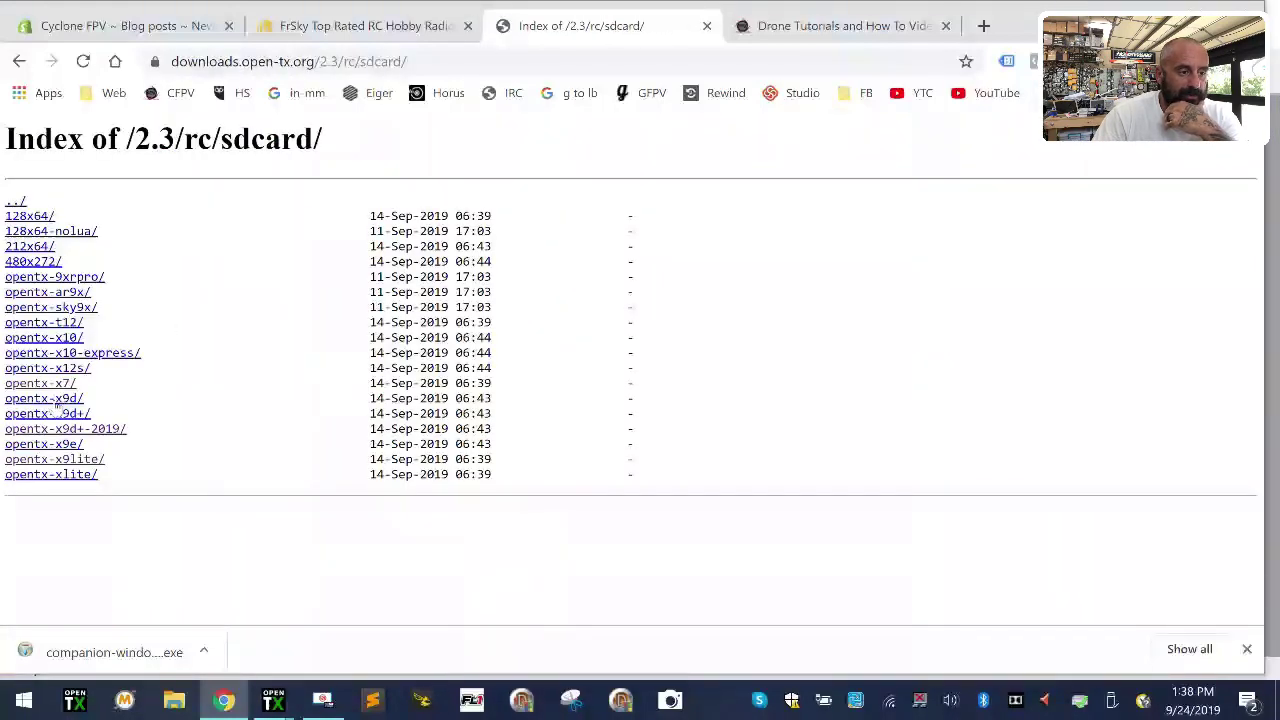
click(469, 58)
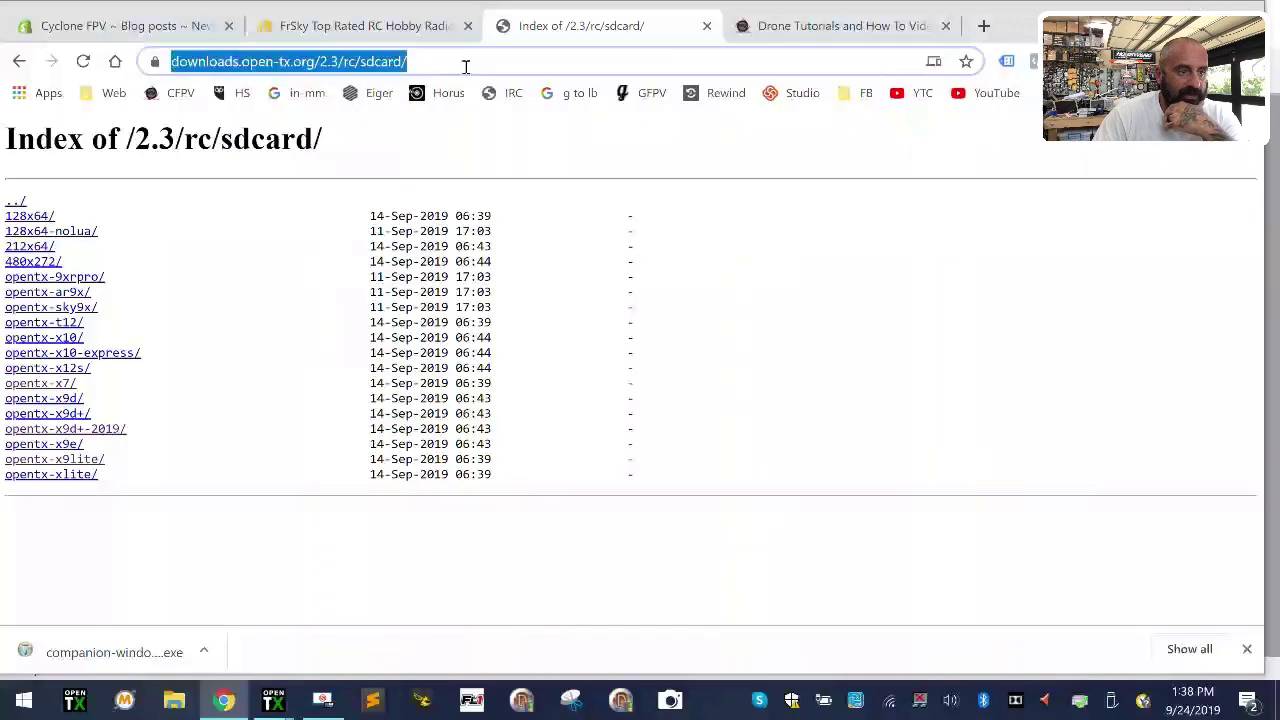
right_click(300, 62)
click(376, 201)
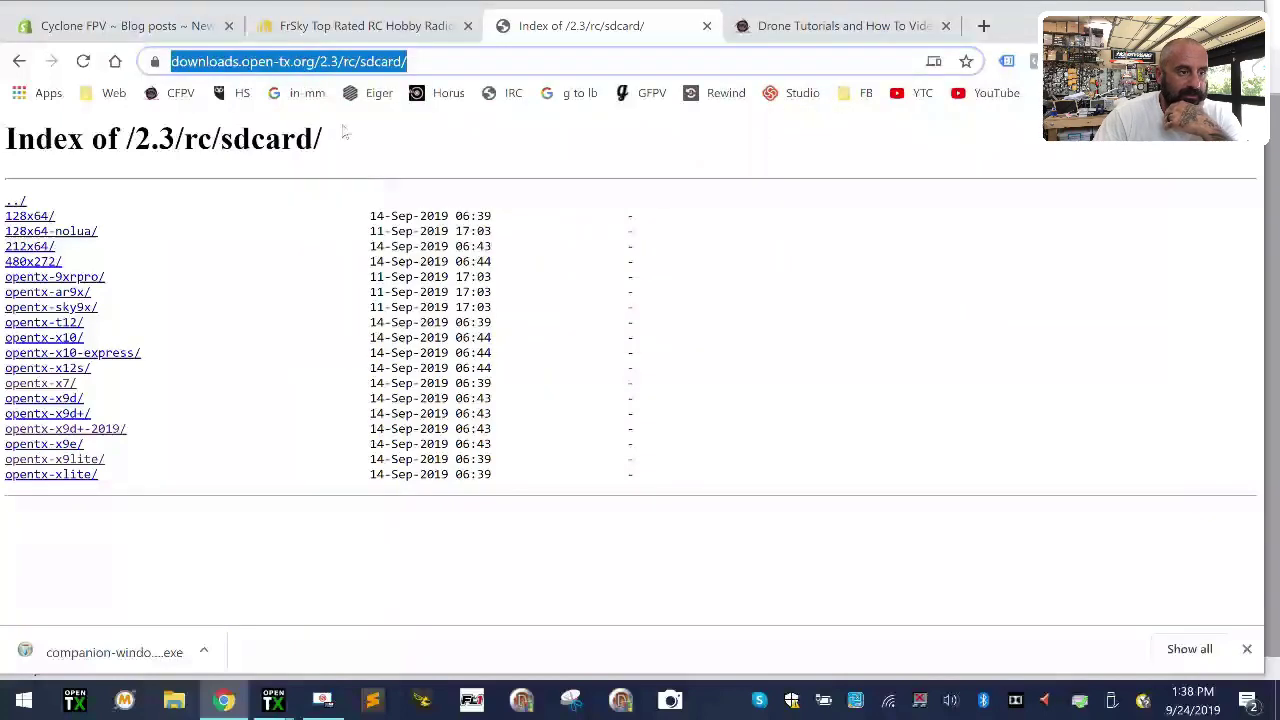
click(120, 25)
drag(580, 549, 355, 537)
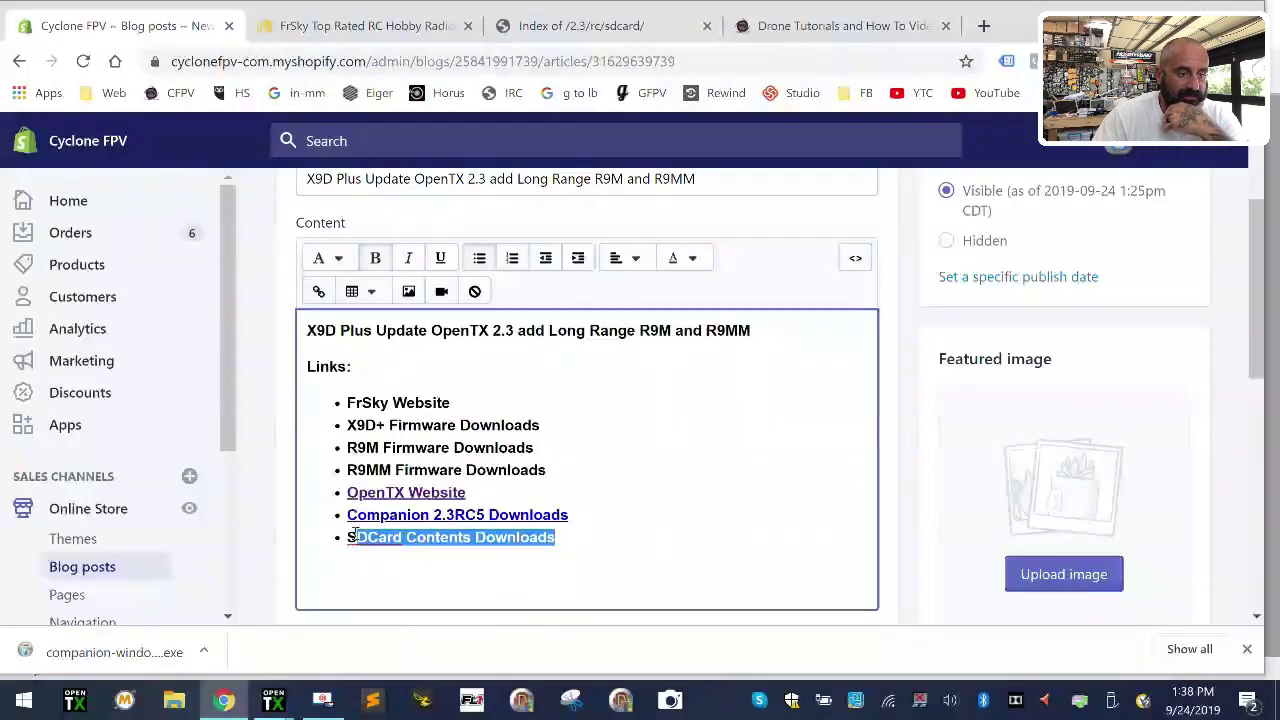
click(318, 291)
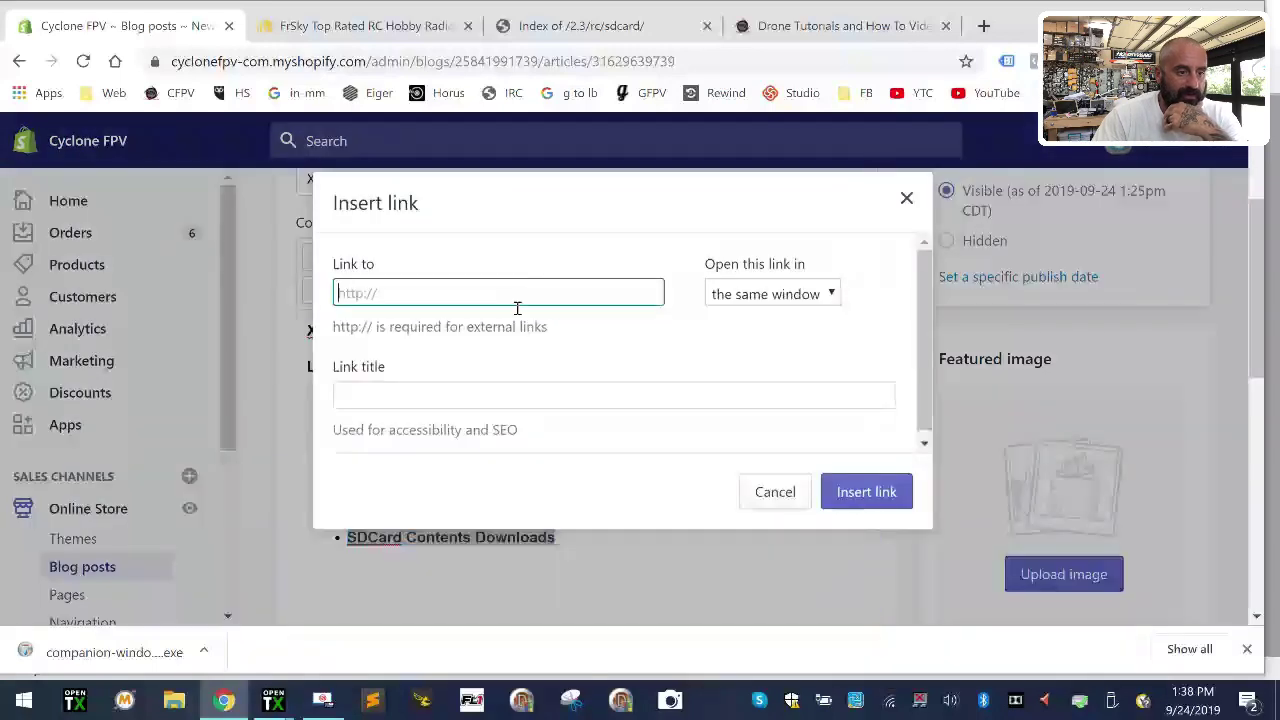
key(ctrl+v)
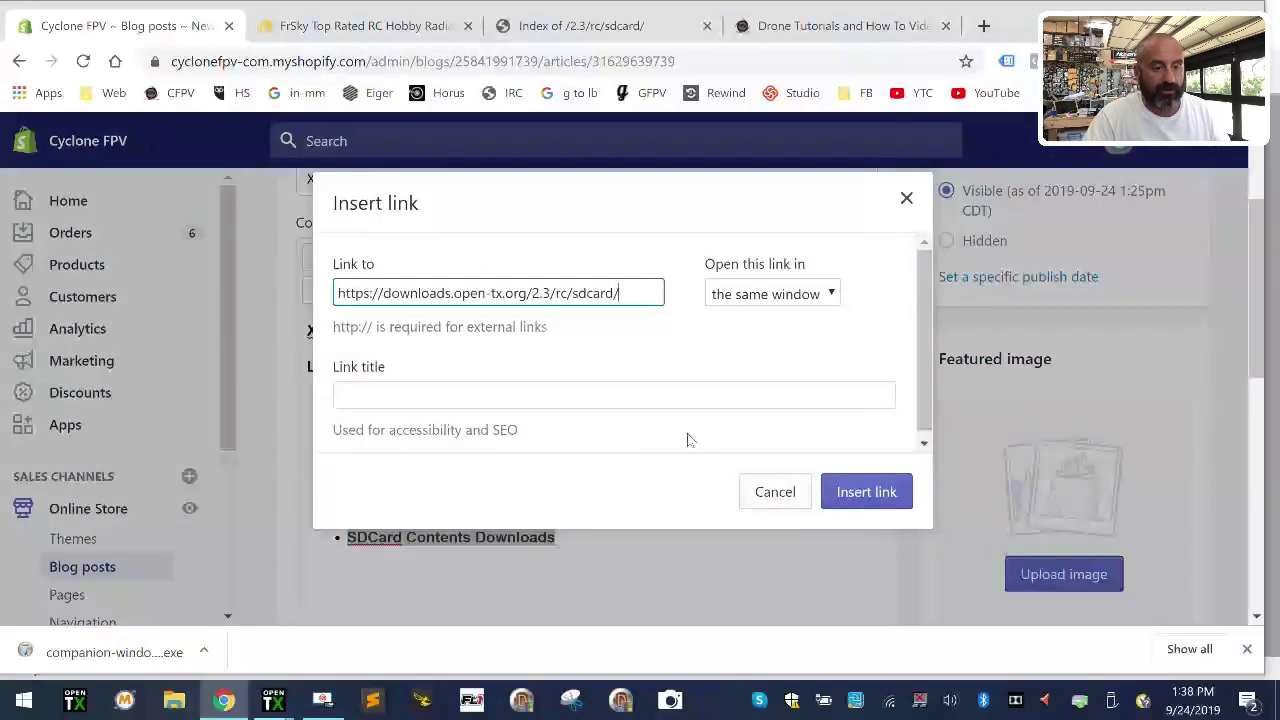
click(868, 492)
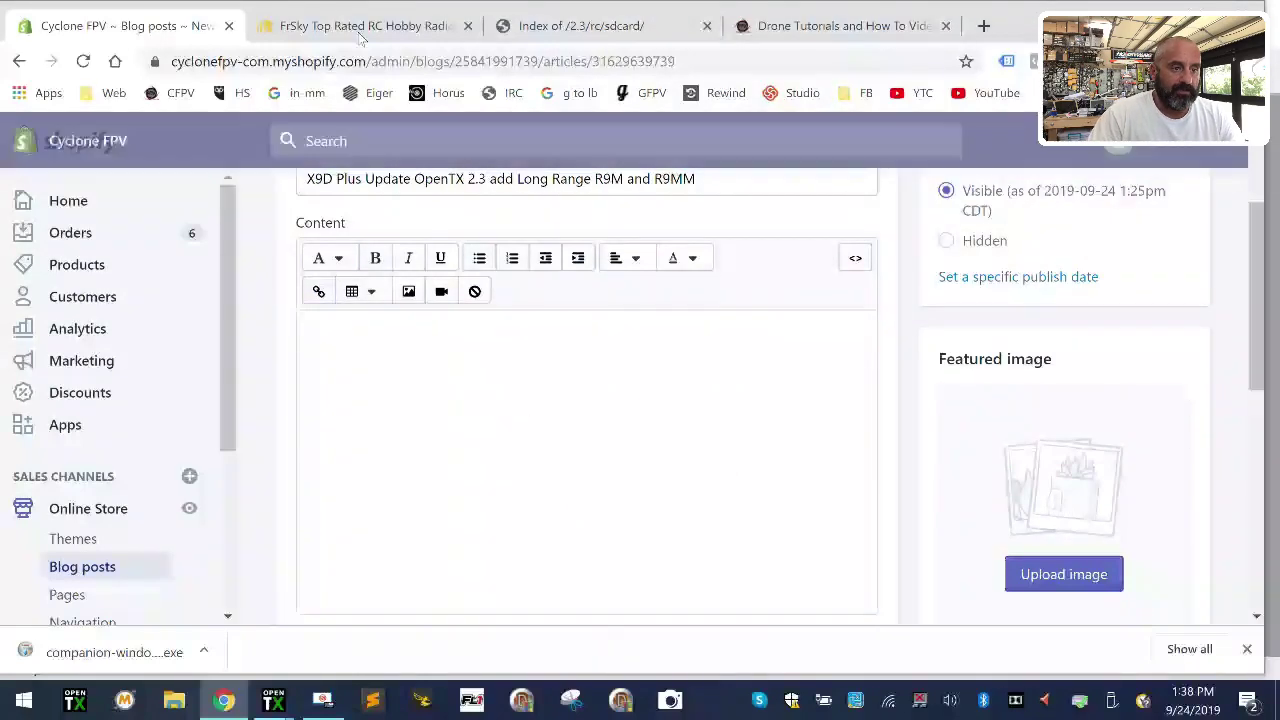
Step: Download sdcard-212x64-2.3V0021.zip from the opentx-x9d+ folder of the sdcard index and open File Explorer
click(600, 26)
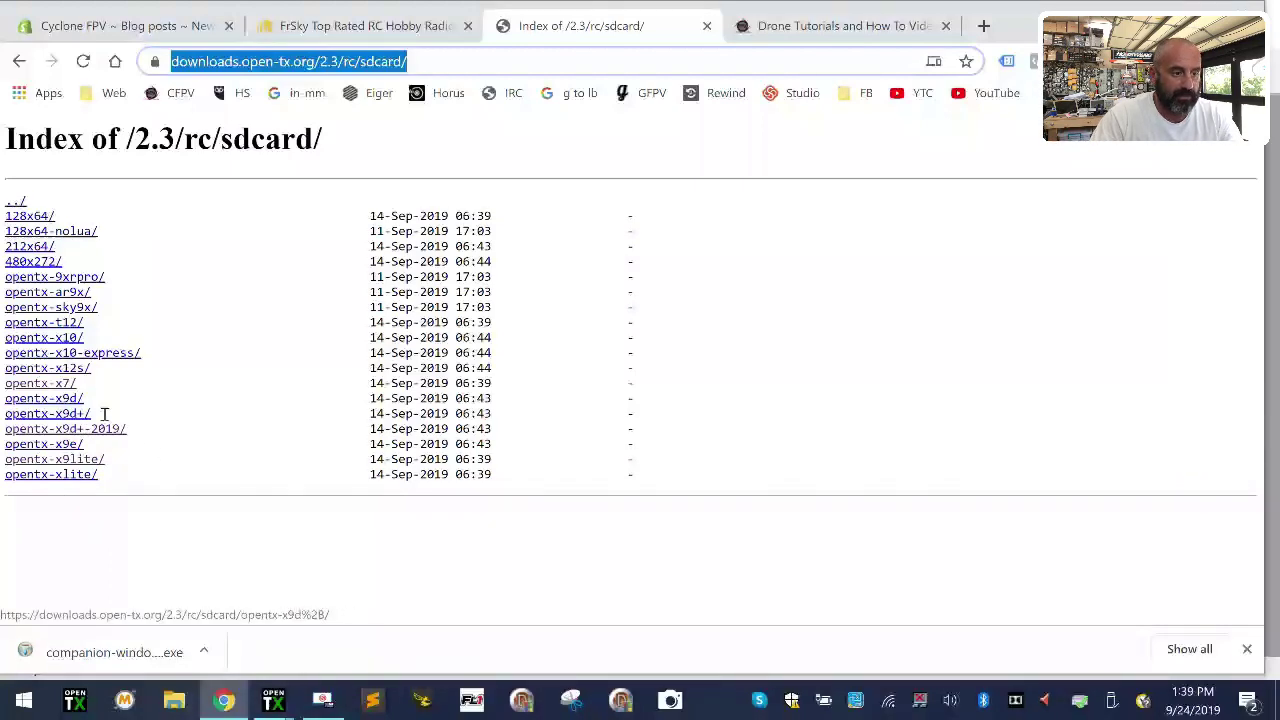
click(37, 416)
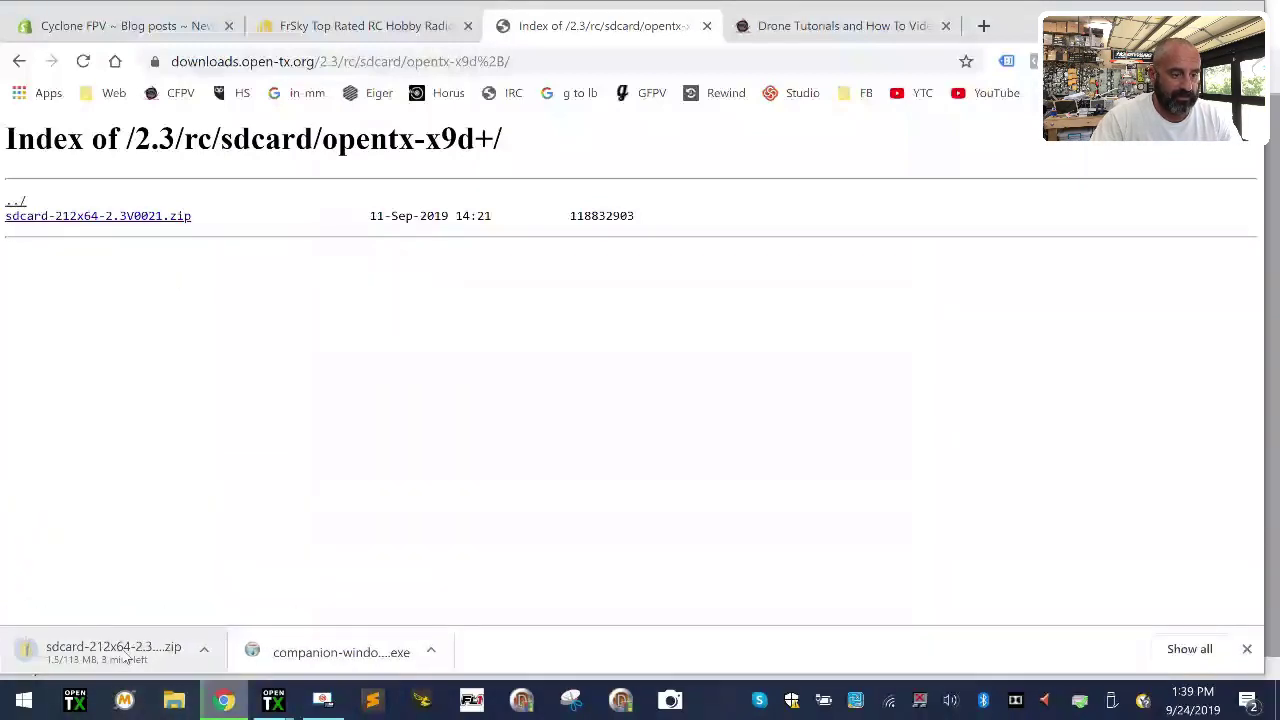
key(super+e)
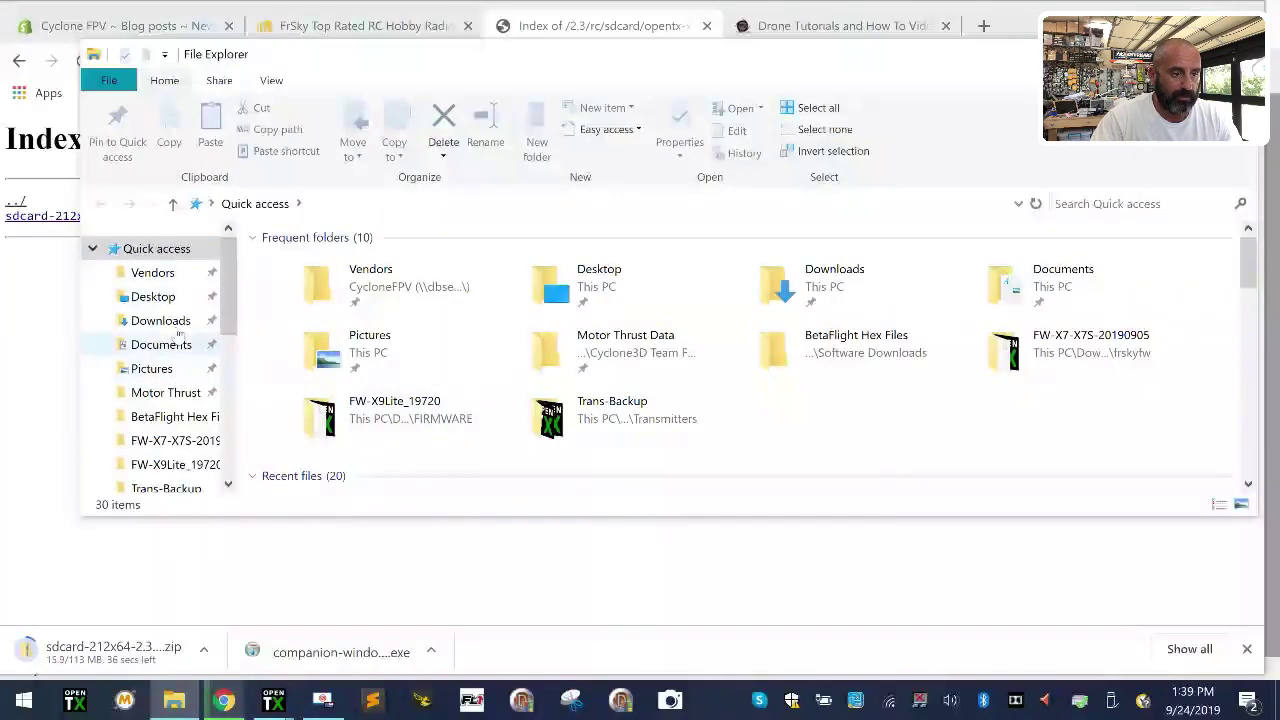
Step: Create a folder named X9D+SE inside the Transmitters folder in Downloads
click(175, 330)
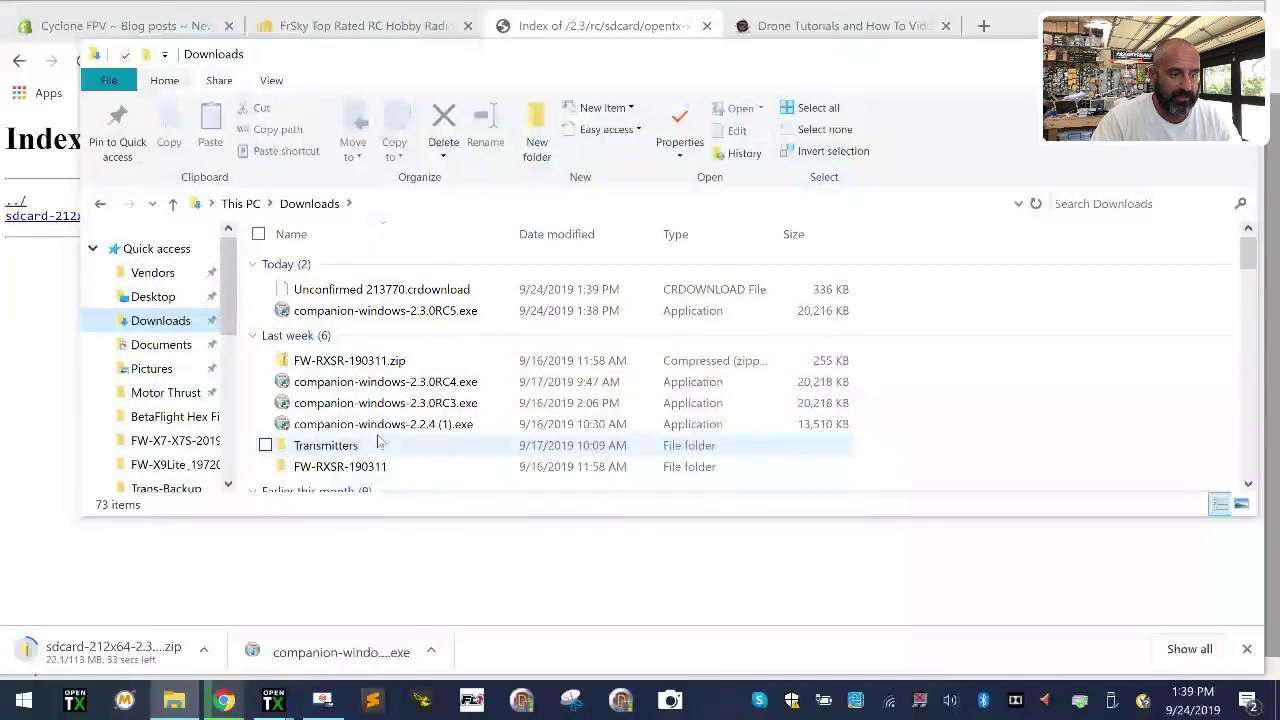
scroll(380, 450, down, 5)
scroll(300, 300, up, 4)
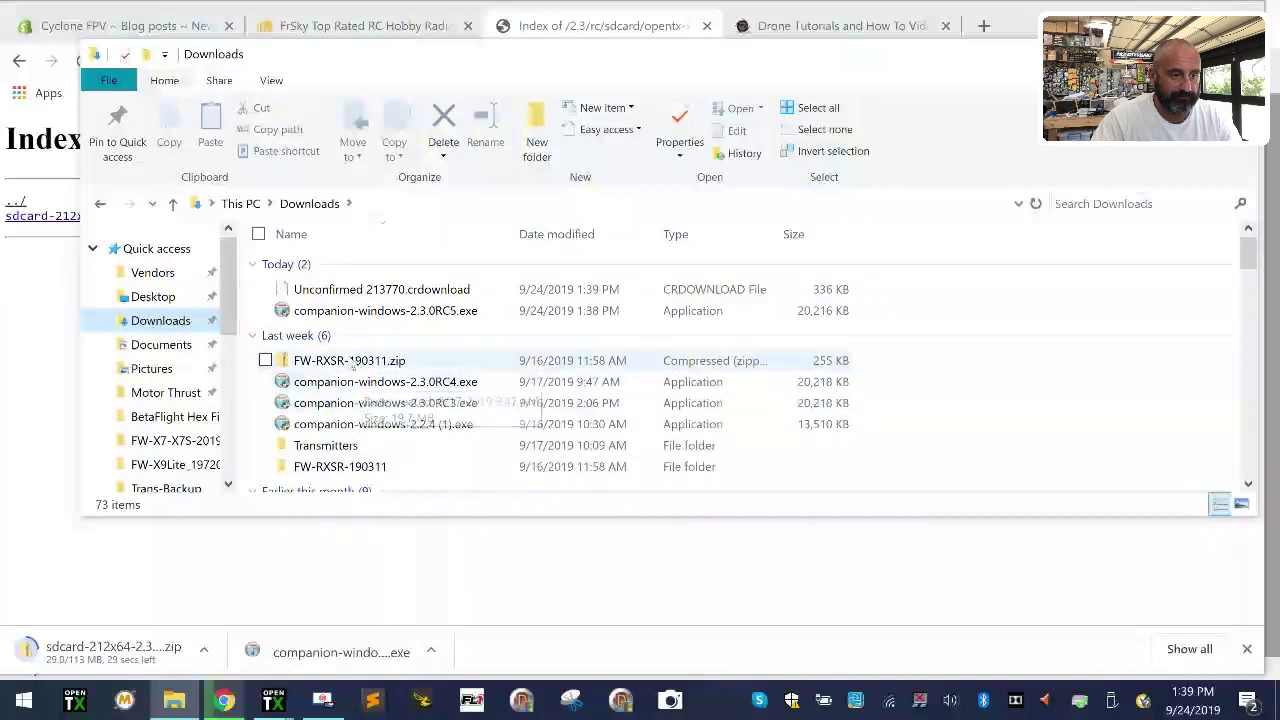
double_click(343, 447)
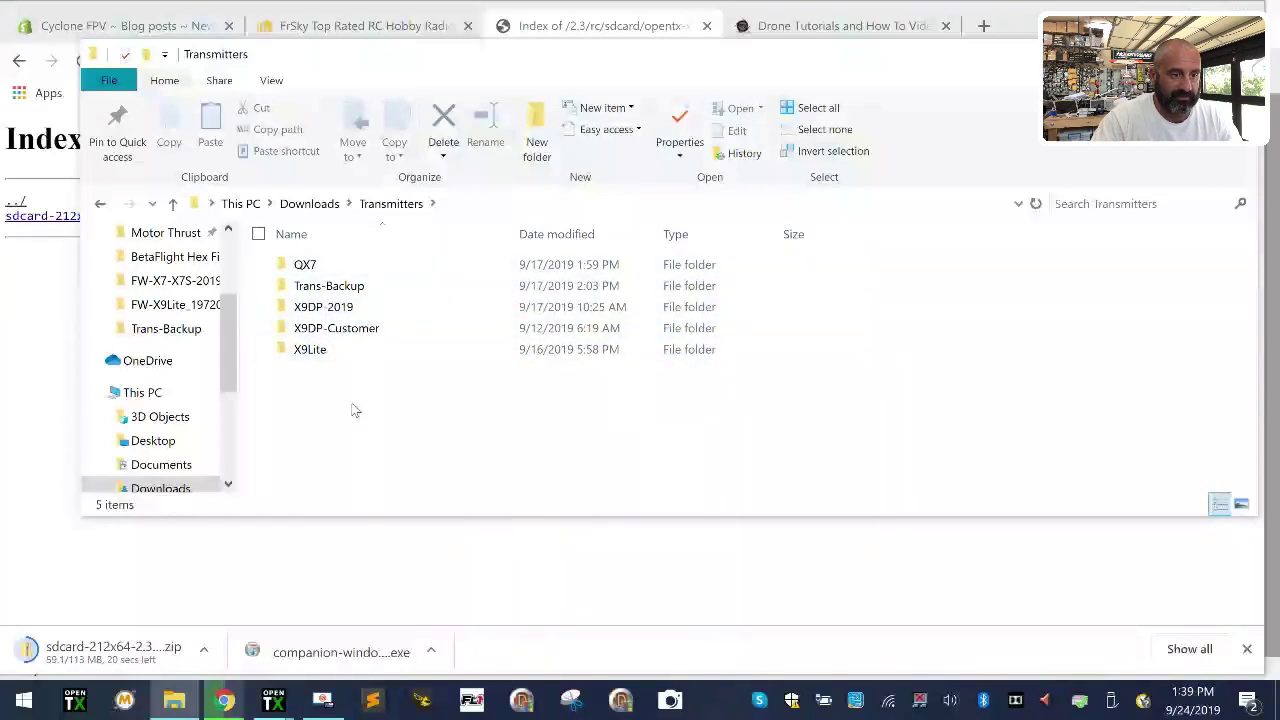
click(545, 117)
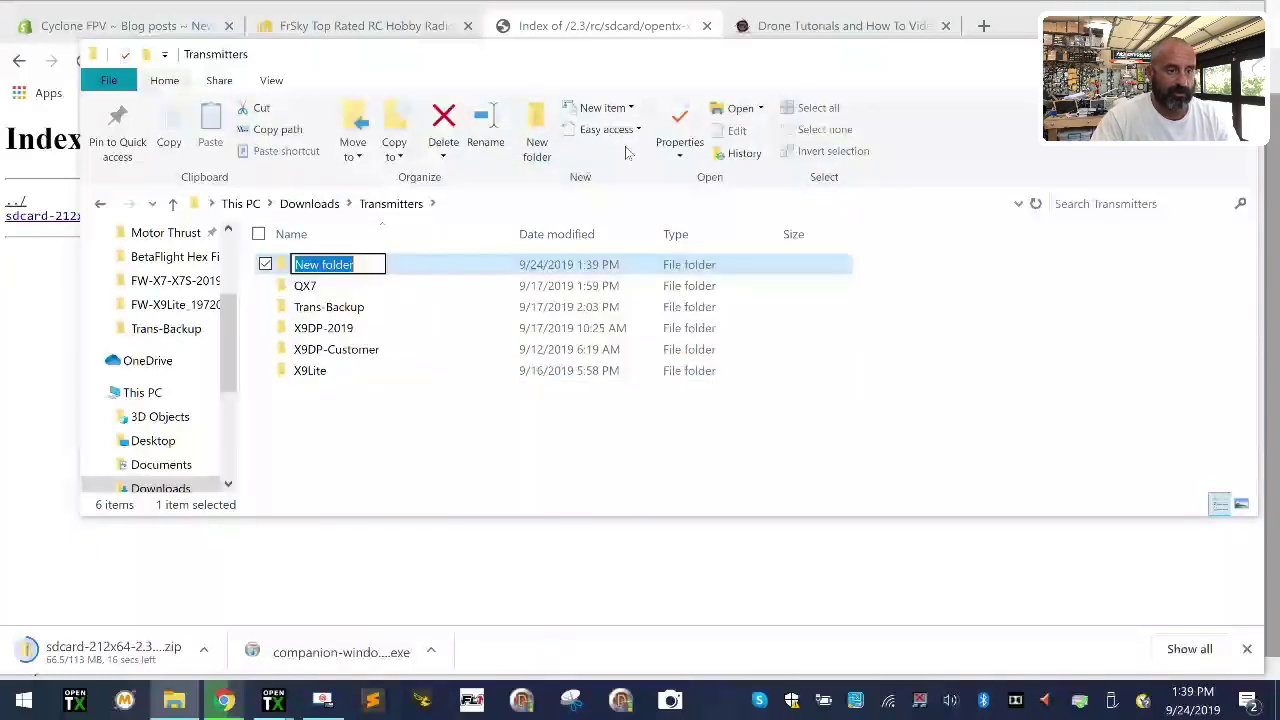
text(X)
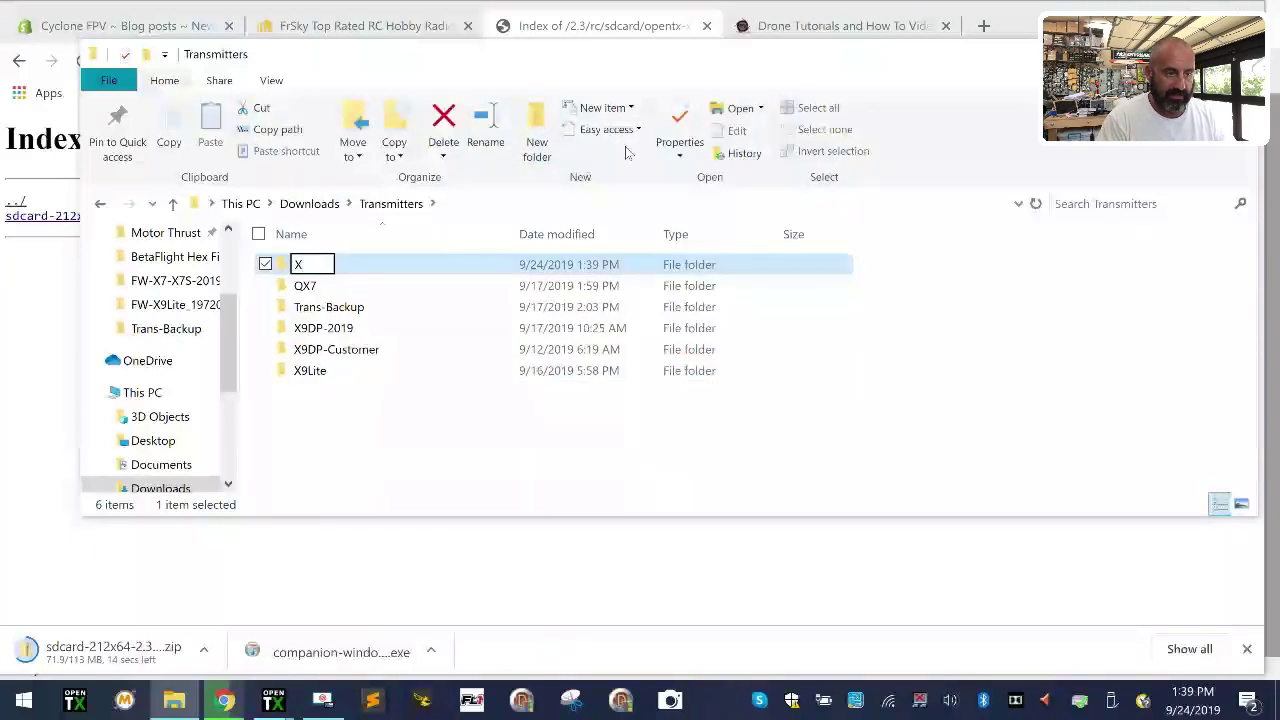
text(9D+)
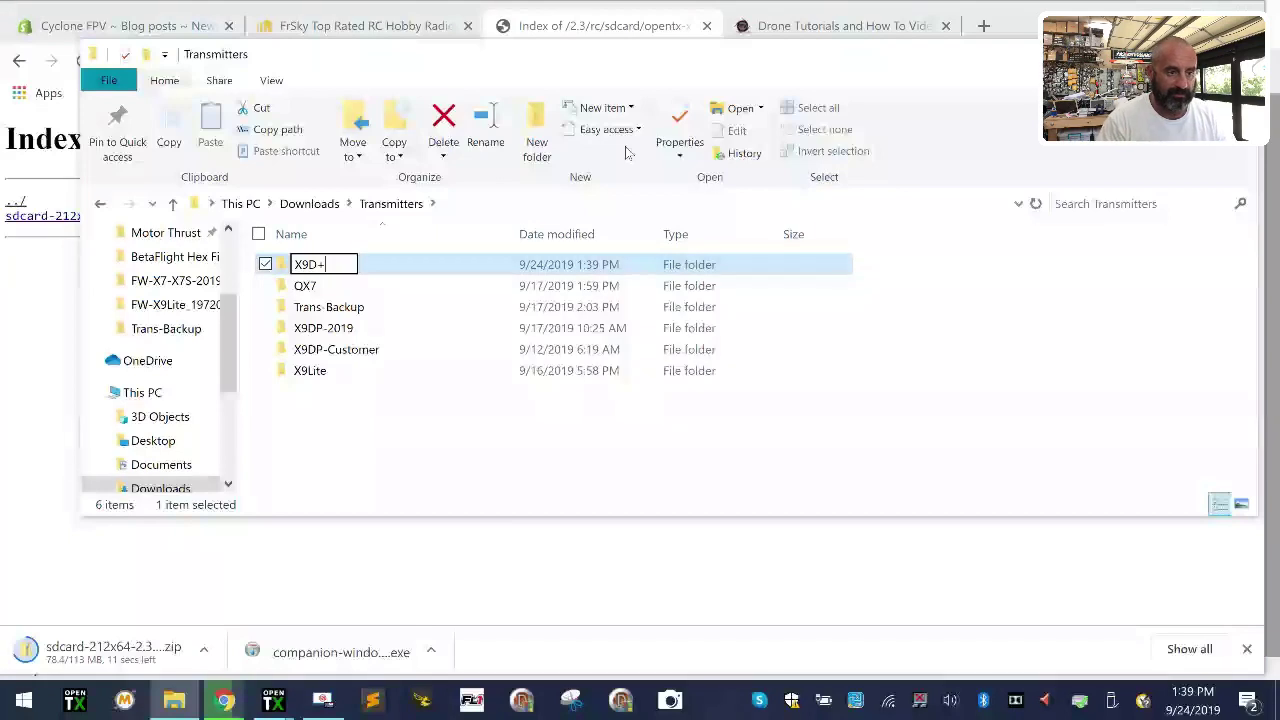
text(SE)
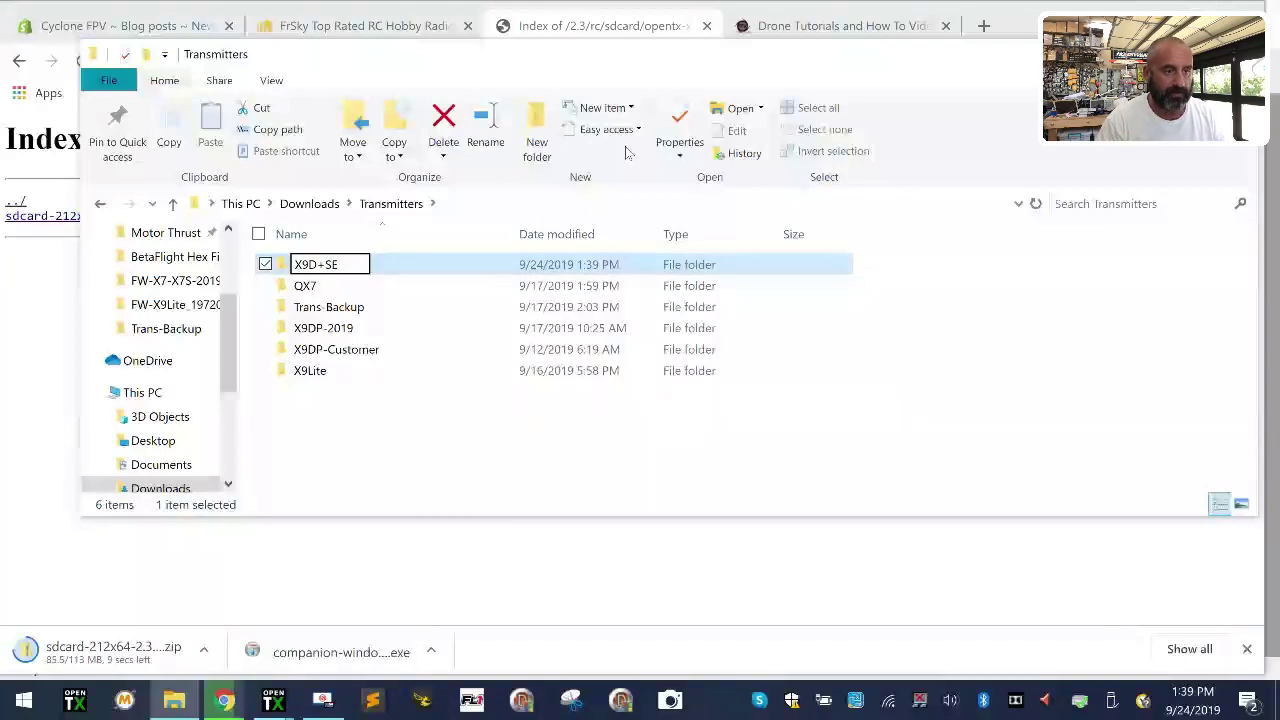
key(Return)
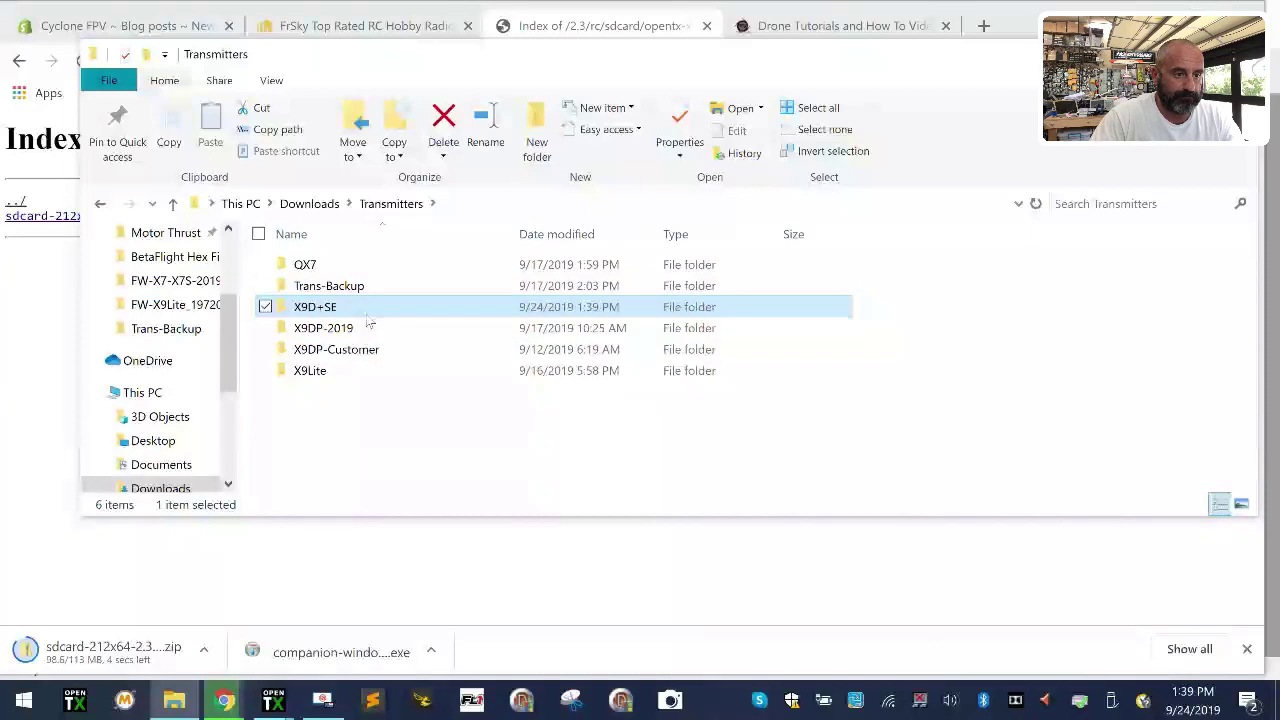
Step: Move sdcard-212x64-2.3V0021.zip from Downloads into the Transmitters\X9D+SE folder
click(310, 204)
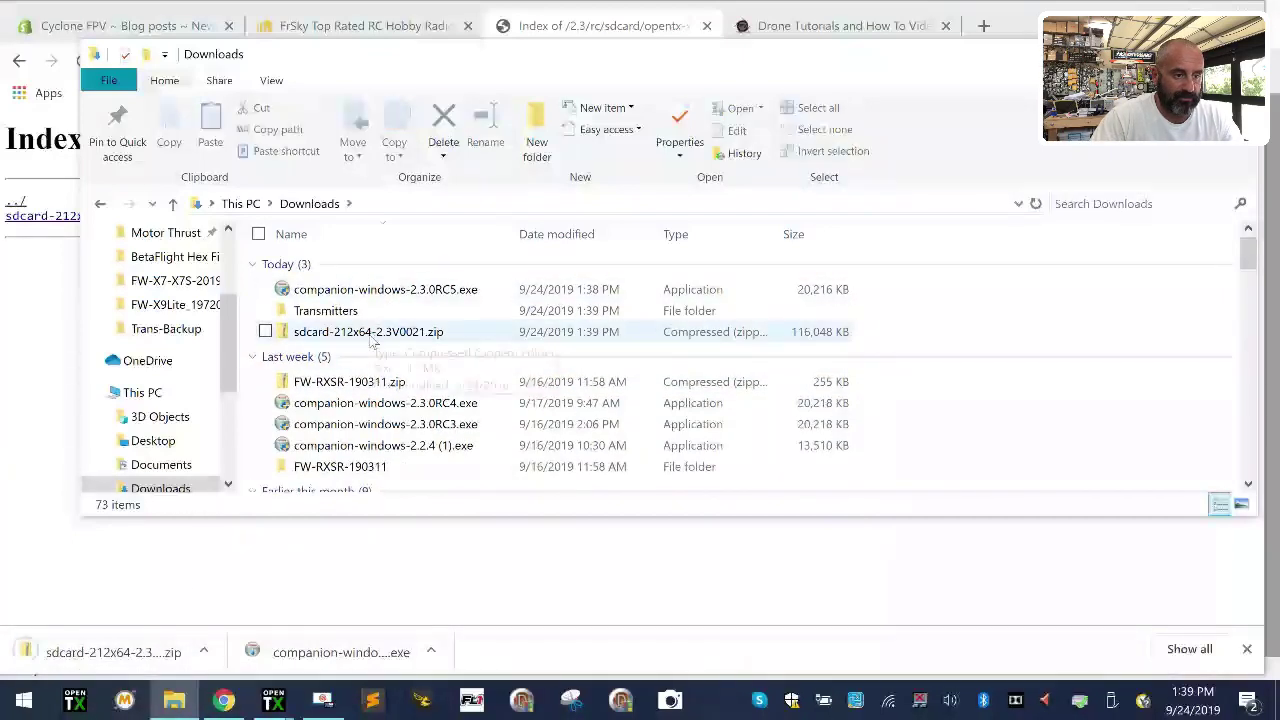
right_click(357, 334)
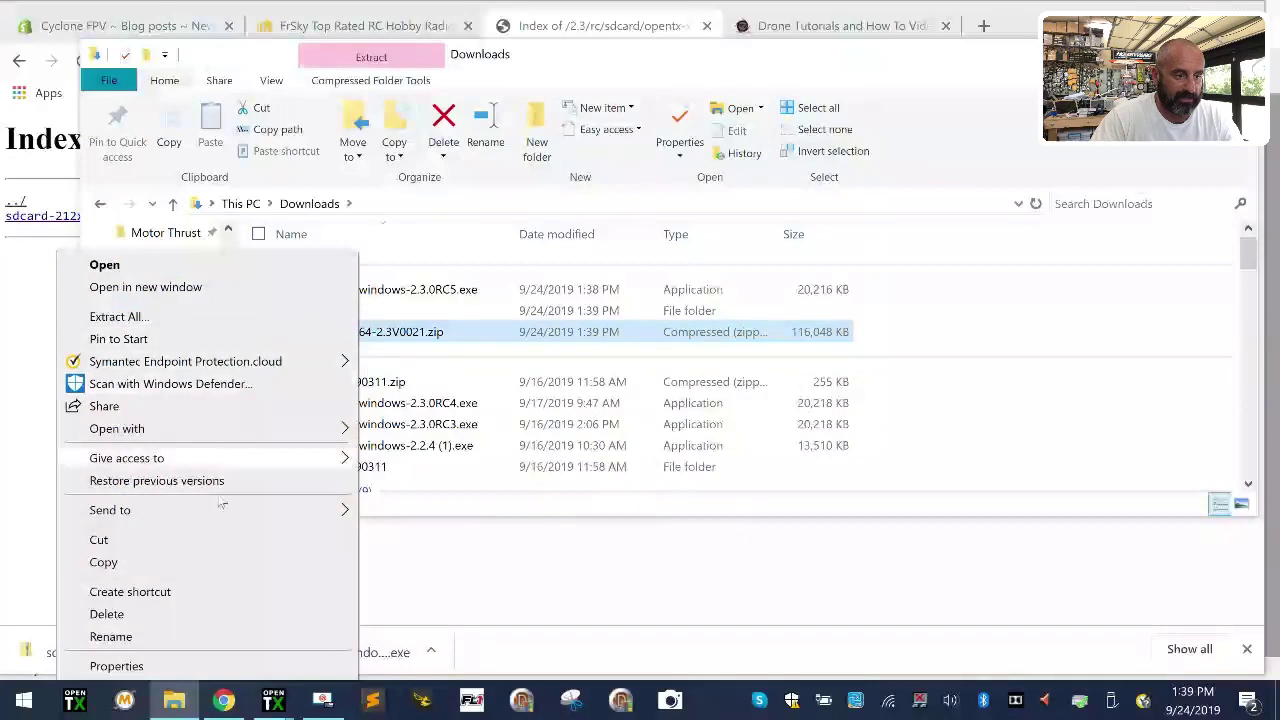
click(192, 540)
double_click(326, 312)
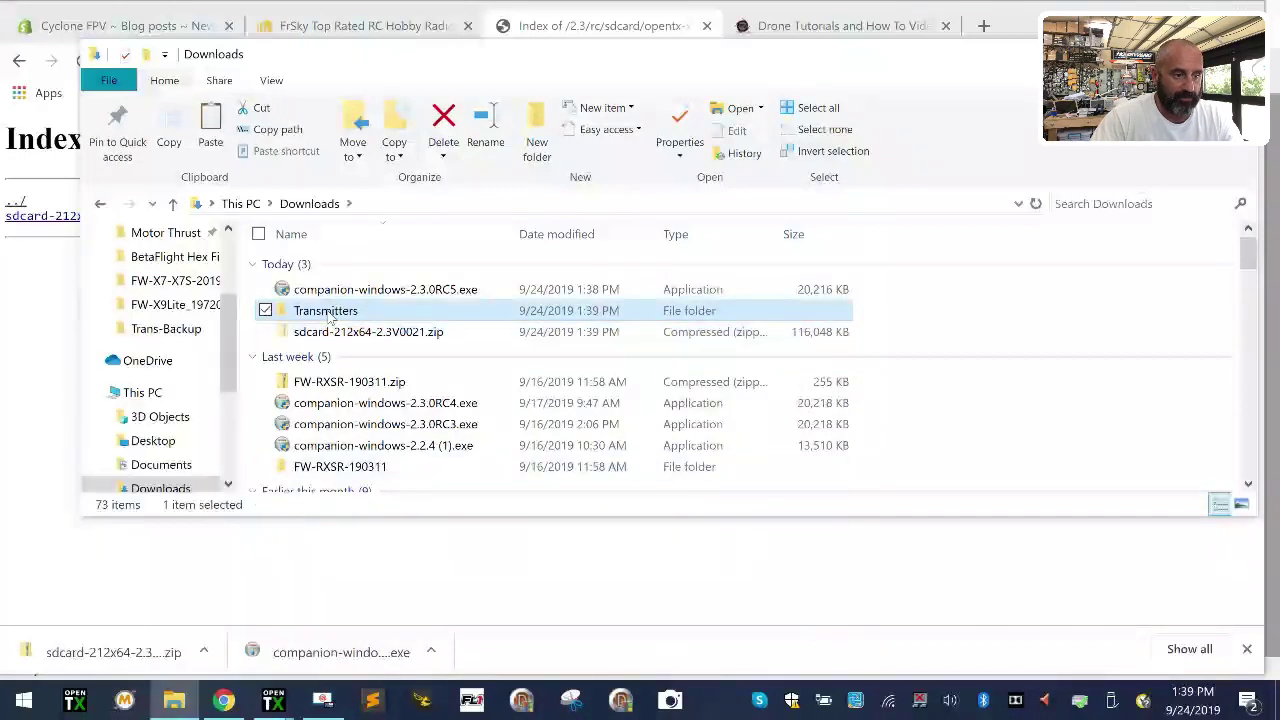
double_click(376, 312)
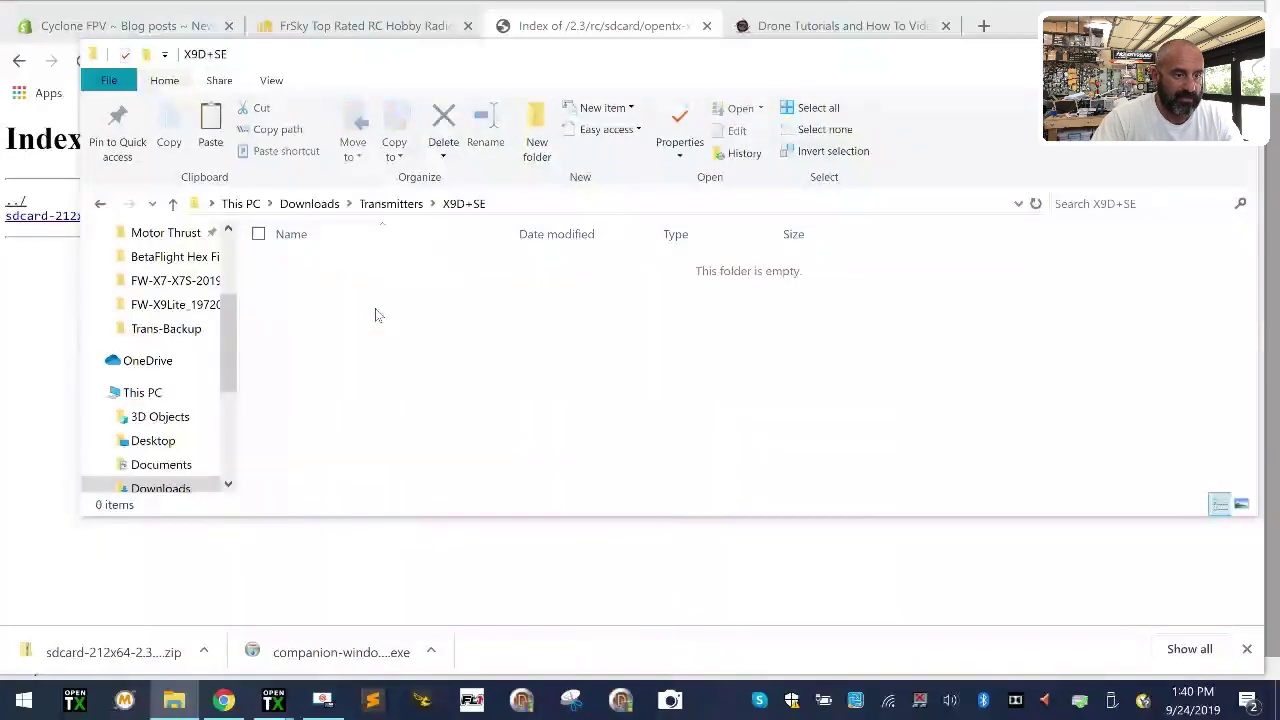
right_click(340, 322)
click(287, 466)
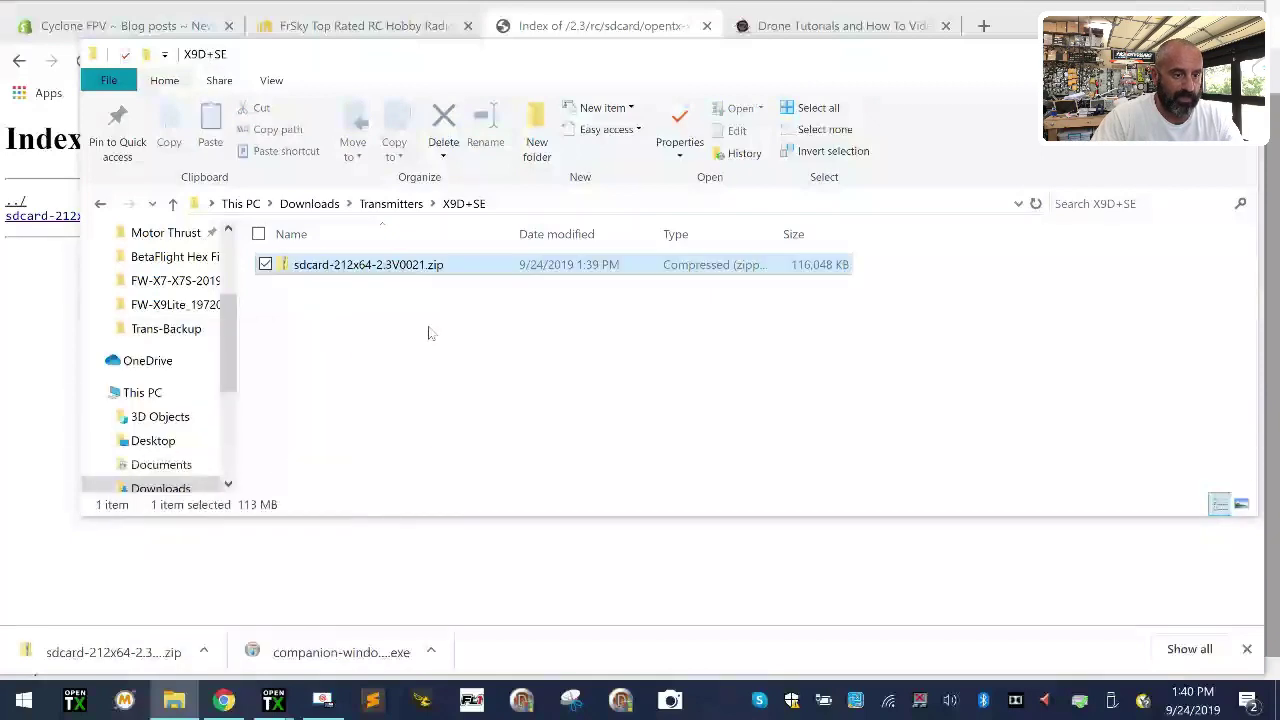
Step: Extract sdcard-212x64-2.3V0021.zip to the default destination inside the X9D+SE folder
right_click(378, 264)
click(300, 320)
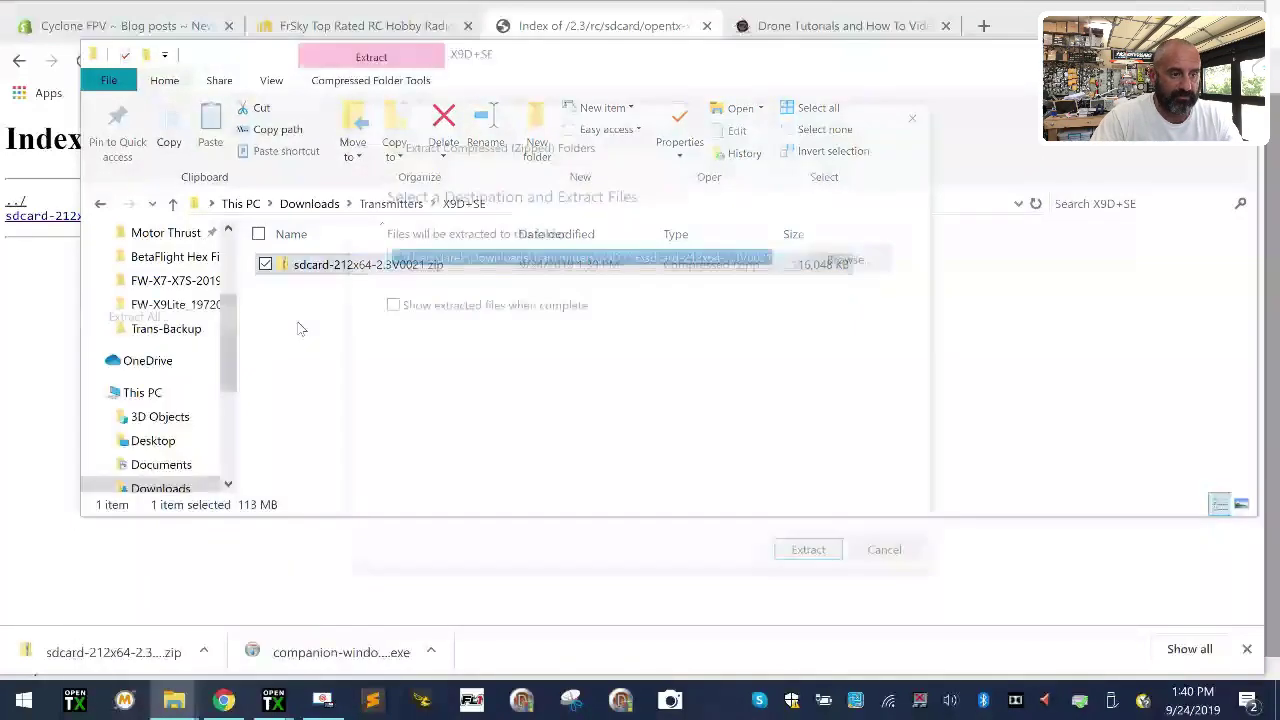
click(812, 556)
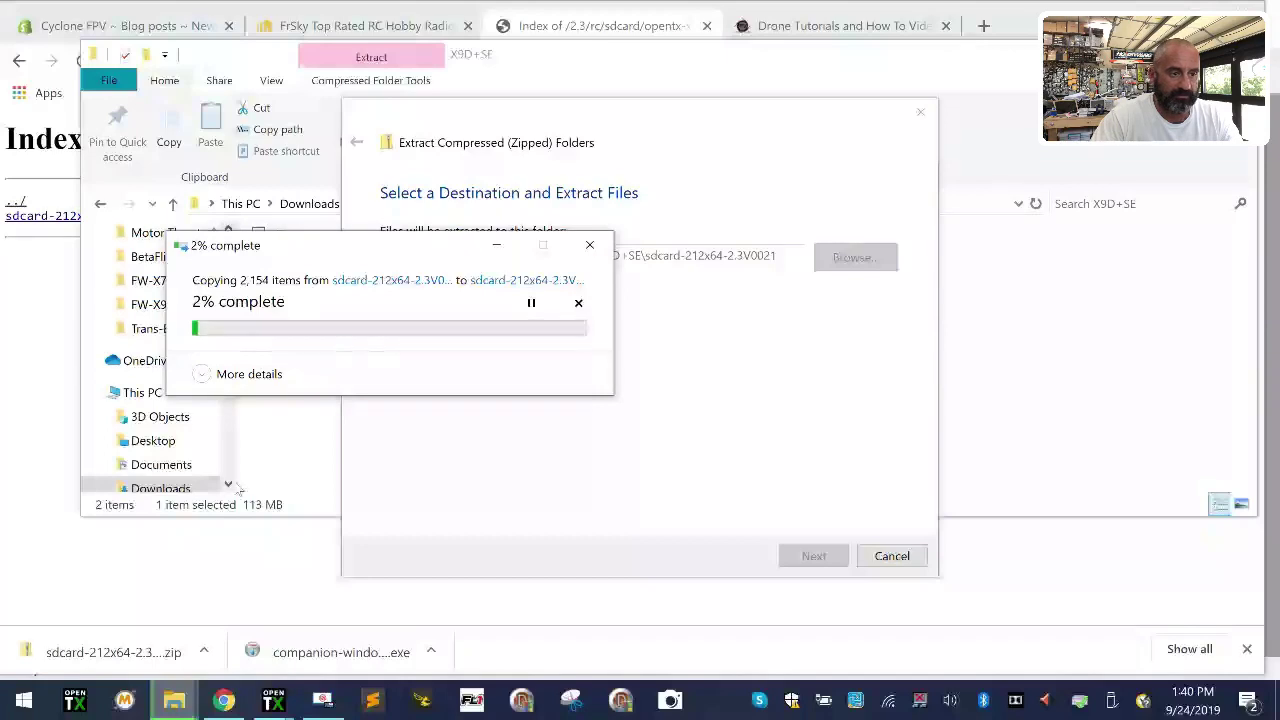
Step: Switch to OpenTX Companion, decline downloading the 2.3.0RC5 firmware and choose not to ignore that version
click(281, 703)
click(323, 675)
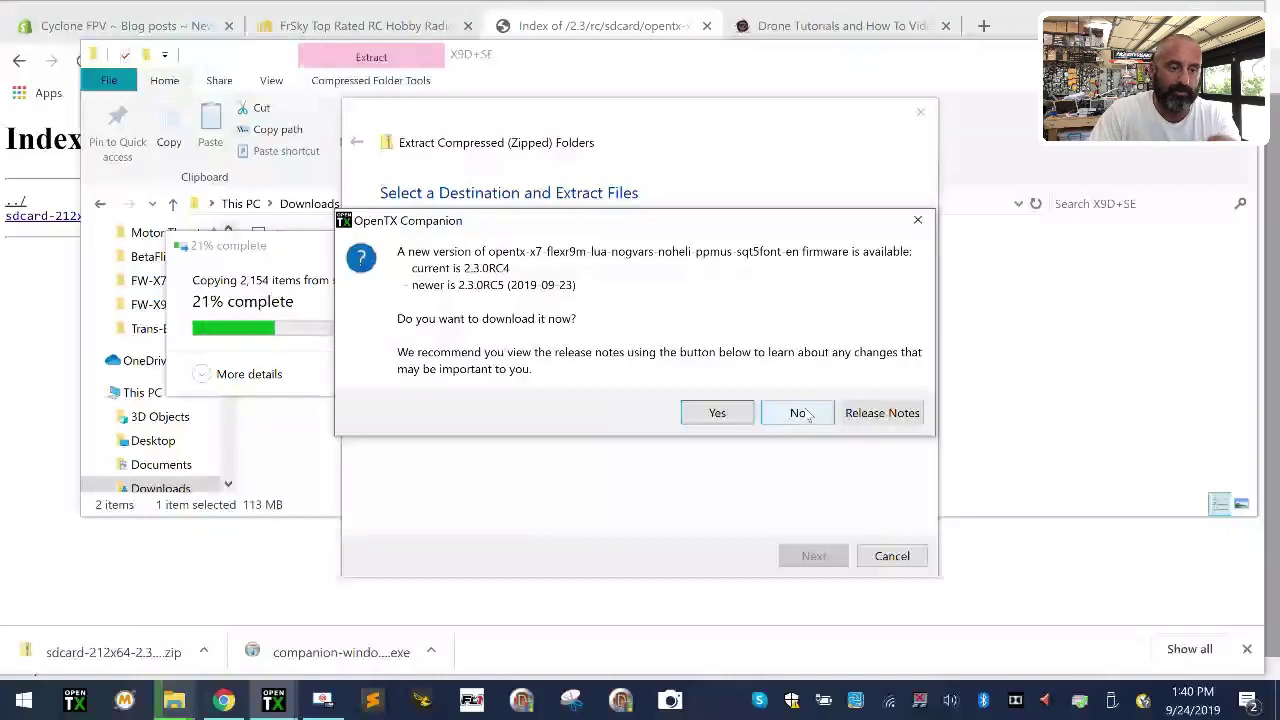
click(806, 414)
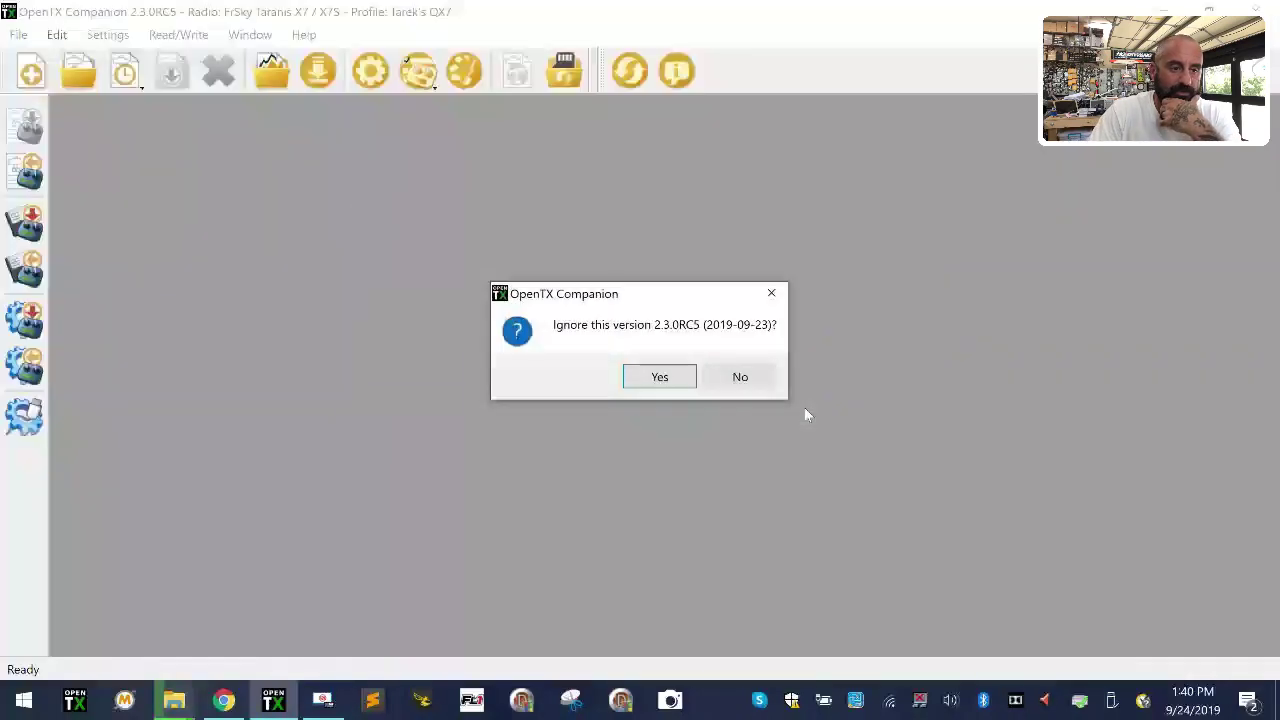
click(740, 380)
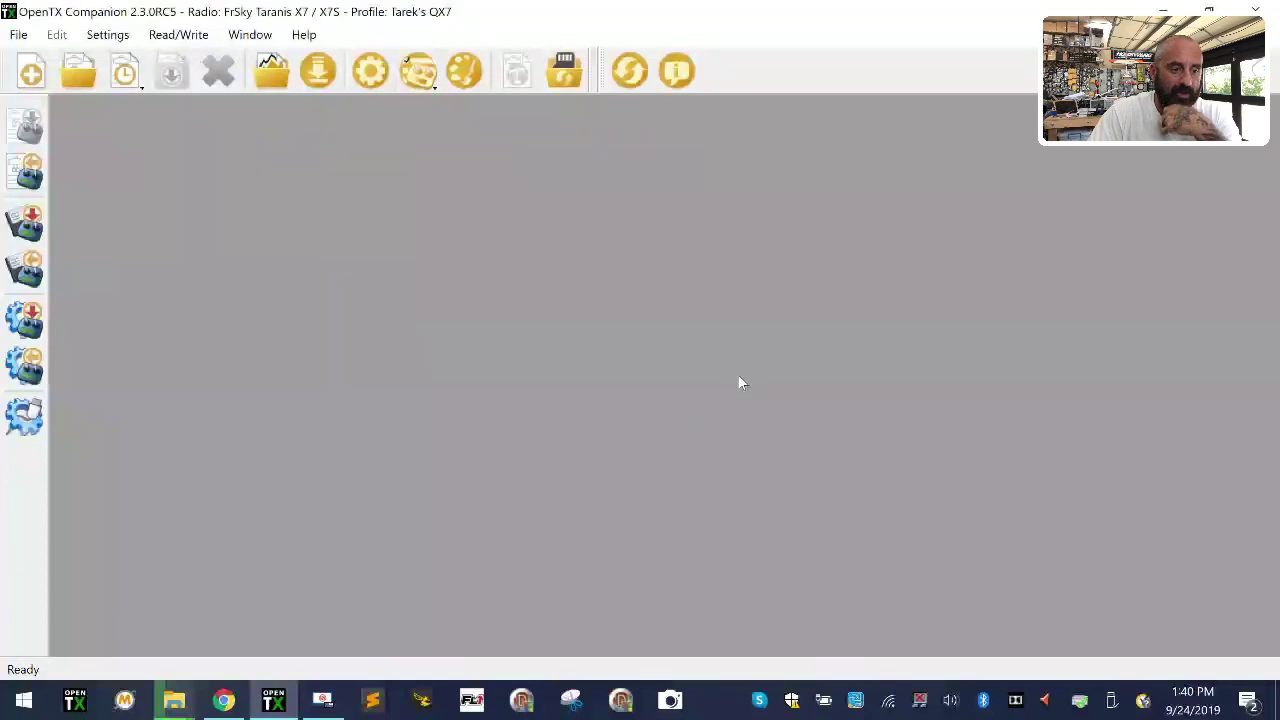
Step: Add a radio profile and name it with the owner's first name in possessive form followed by X9D+SE
click(122, 40)
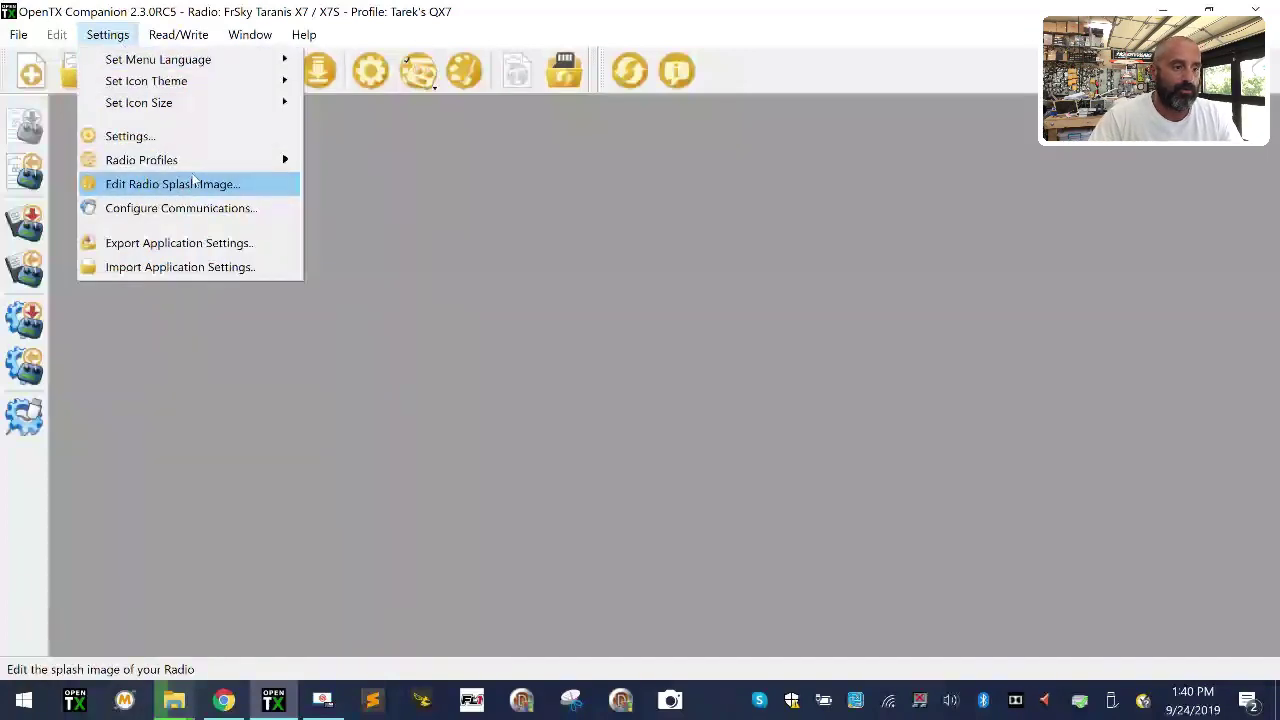
mouse_move(197, 172)
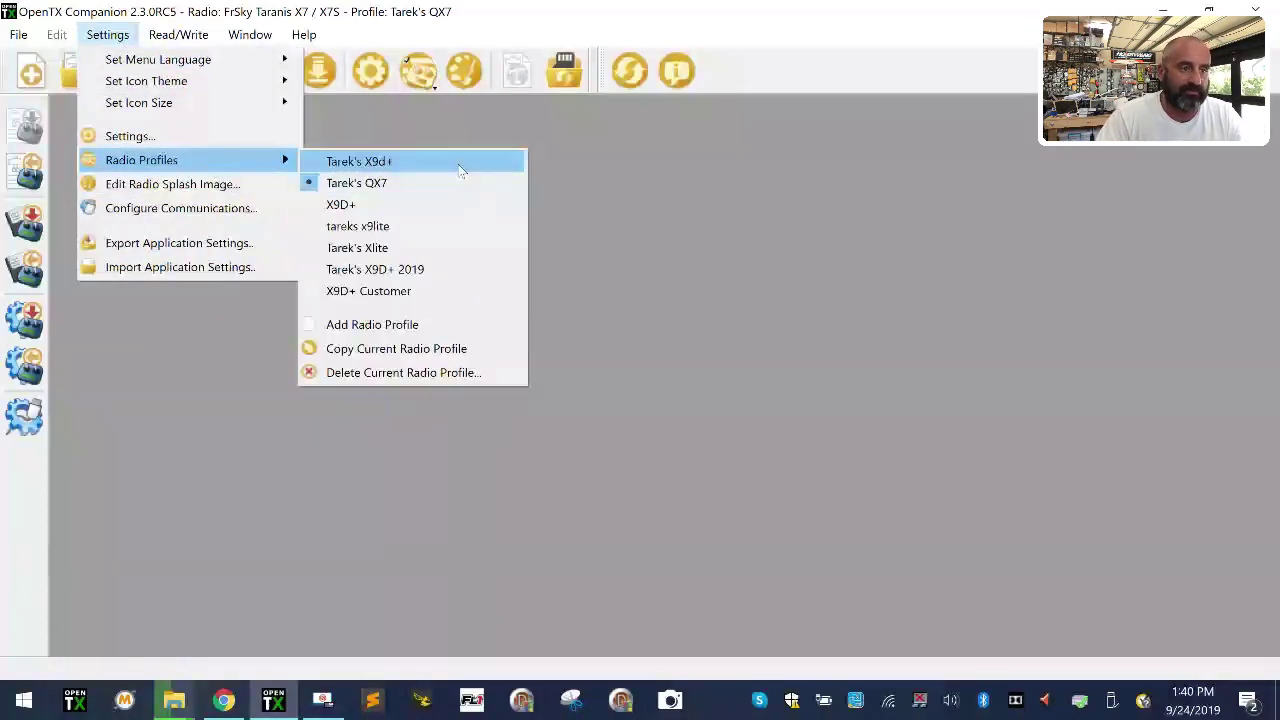
click(458, 328)
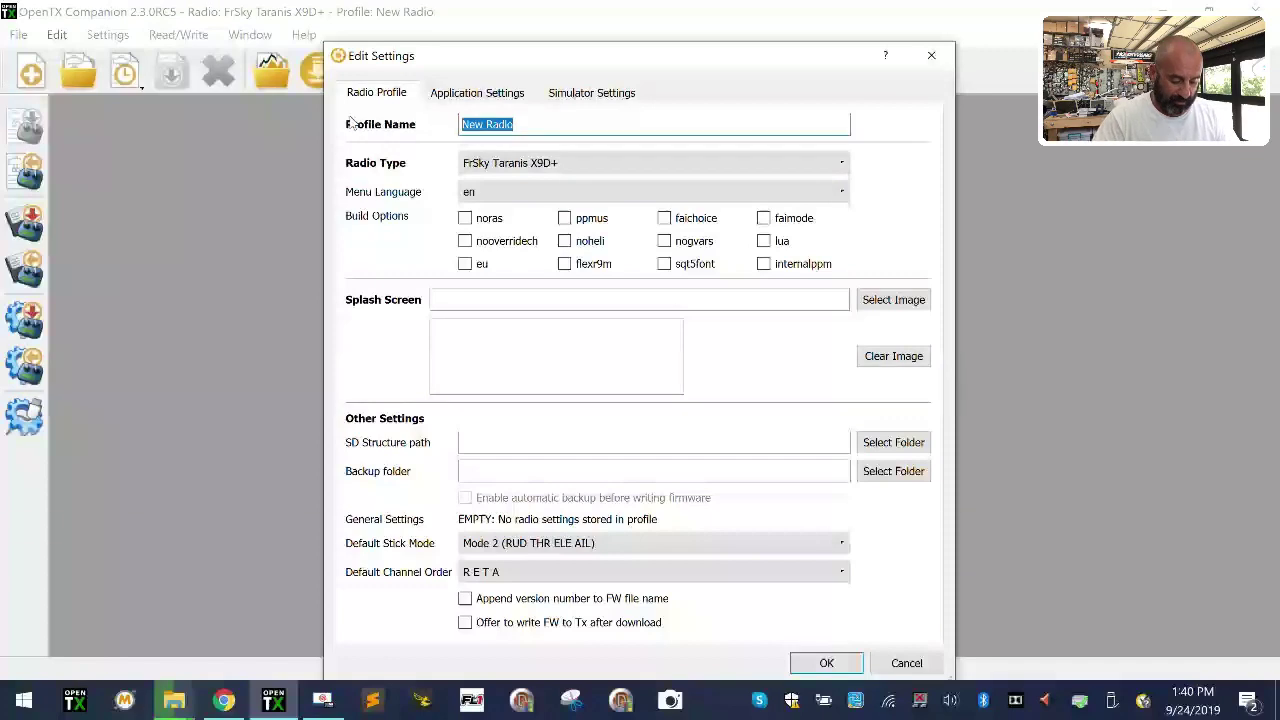
text(X9)
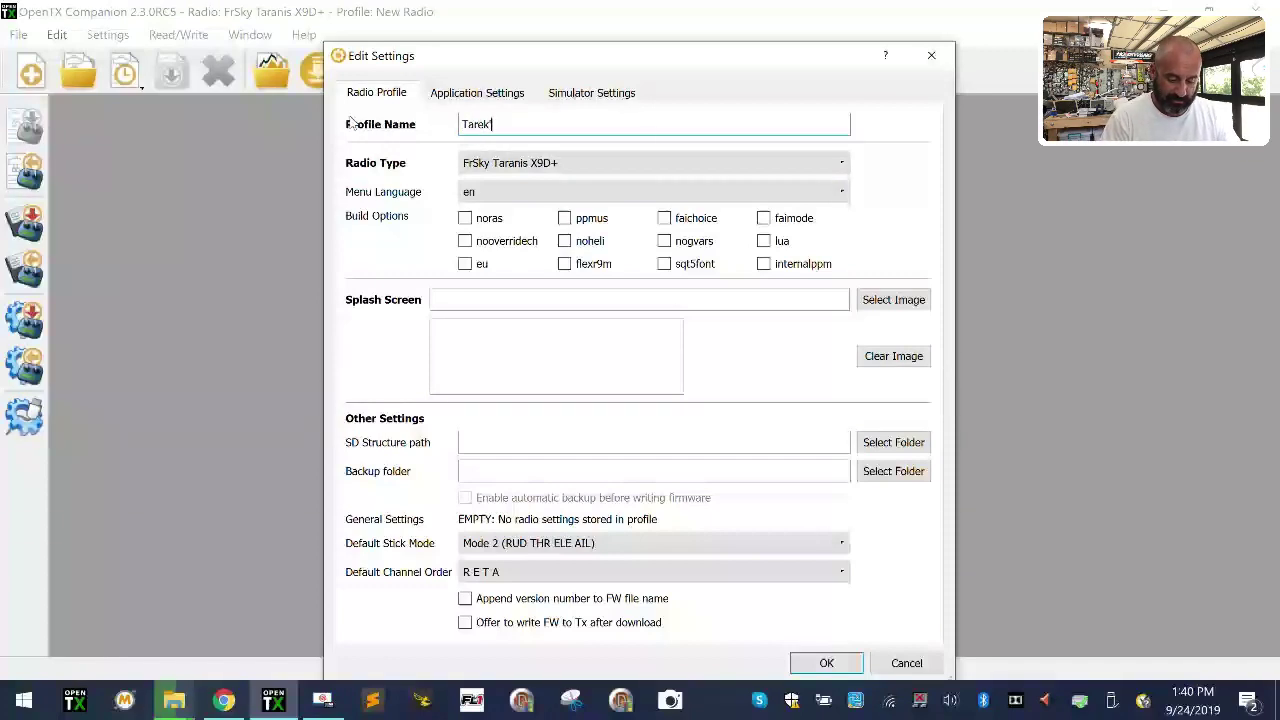
text(D+SE)
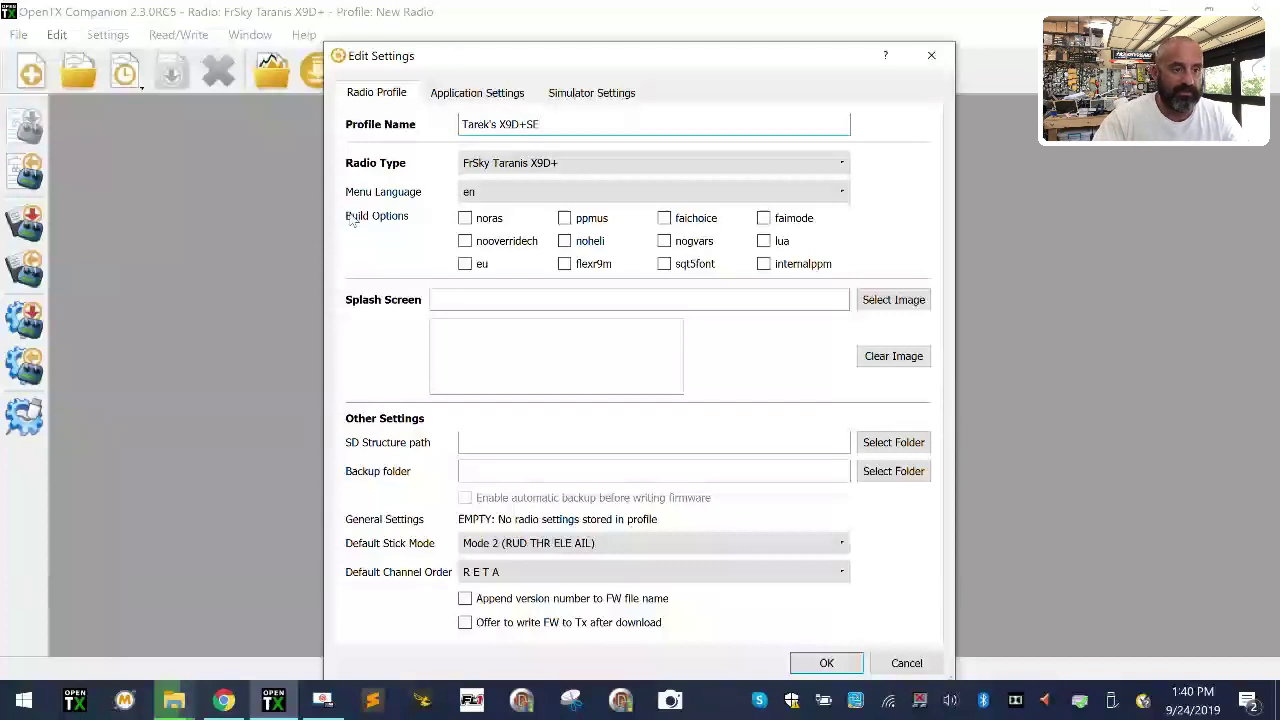
Step: Enable the build options ppmus, sqt5font, flexr9m, noheli, nogvars and lua for the new radio profile
click(566, 222)
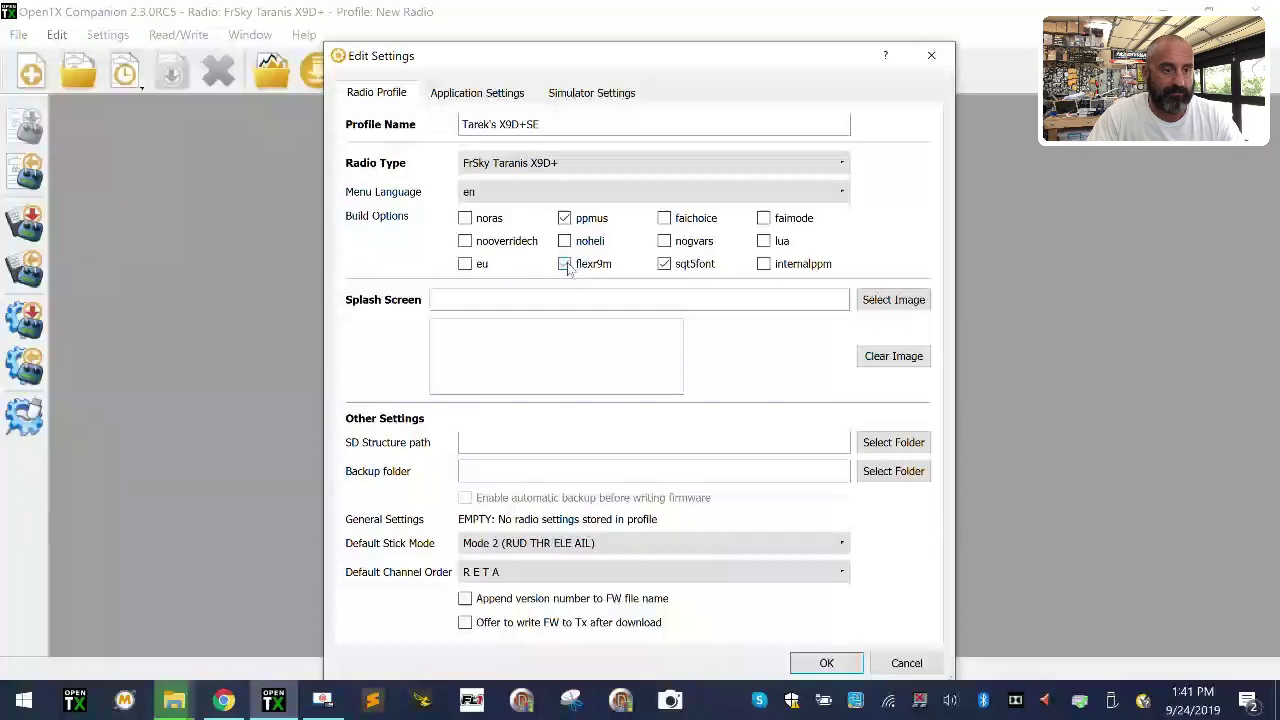
click(565, 264)
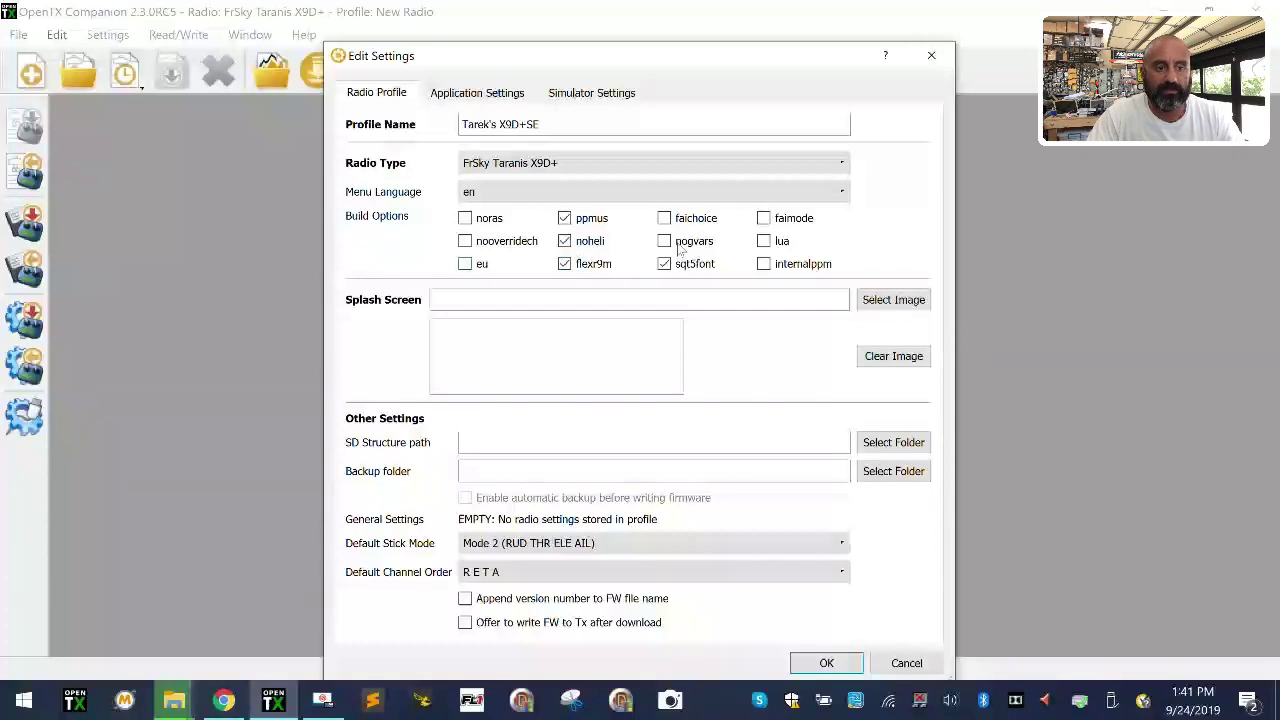
click(764, 242)
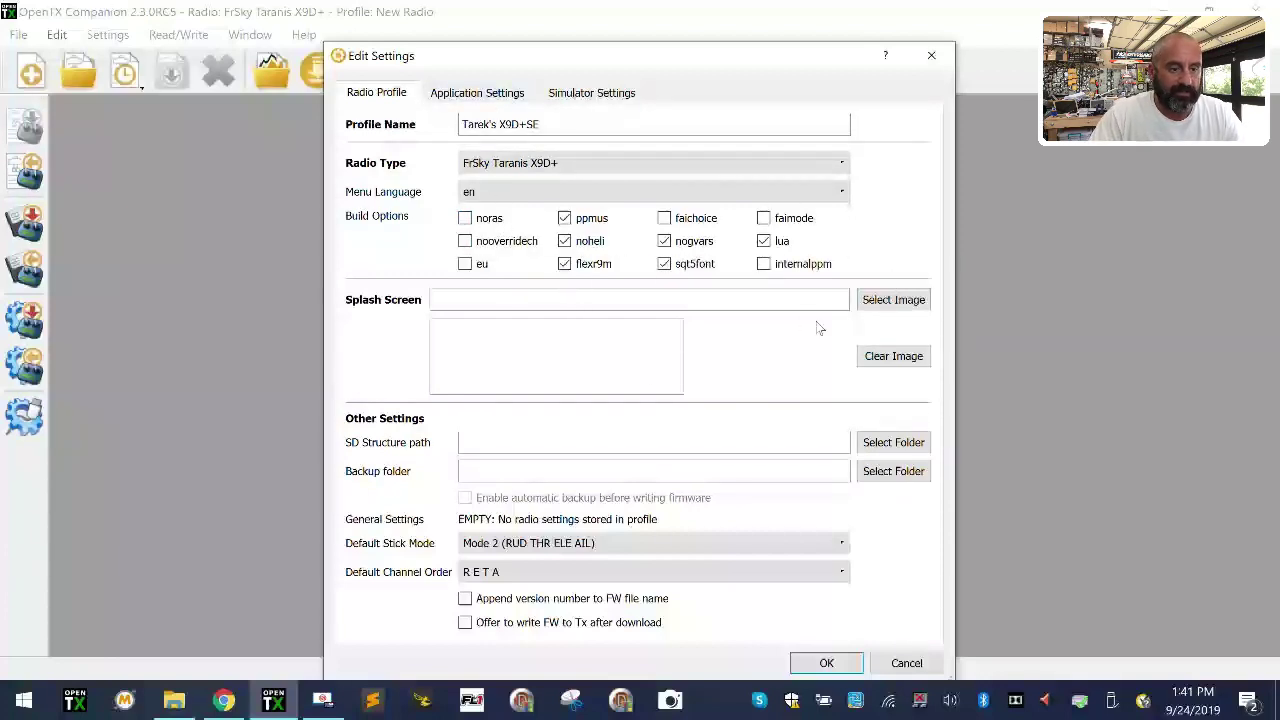
Step: Browse for the profile's SD structure path and create a CardContents folder in Downloads\Transmitters\X9D+SE
click(897, 442)
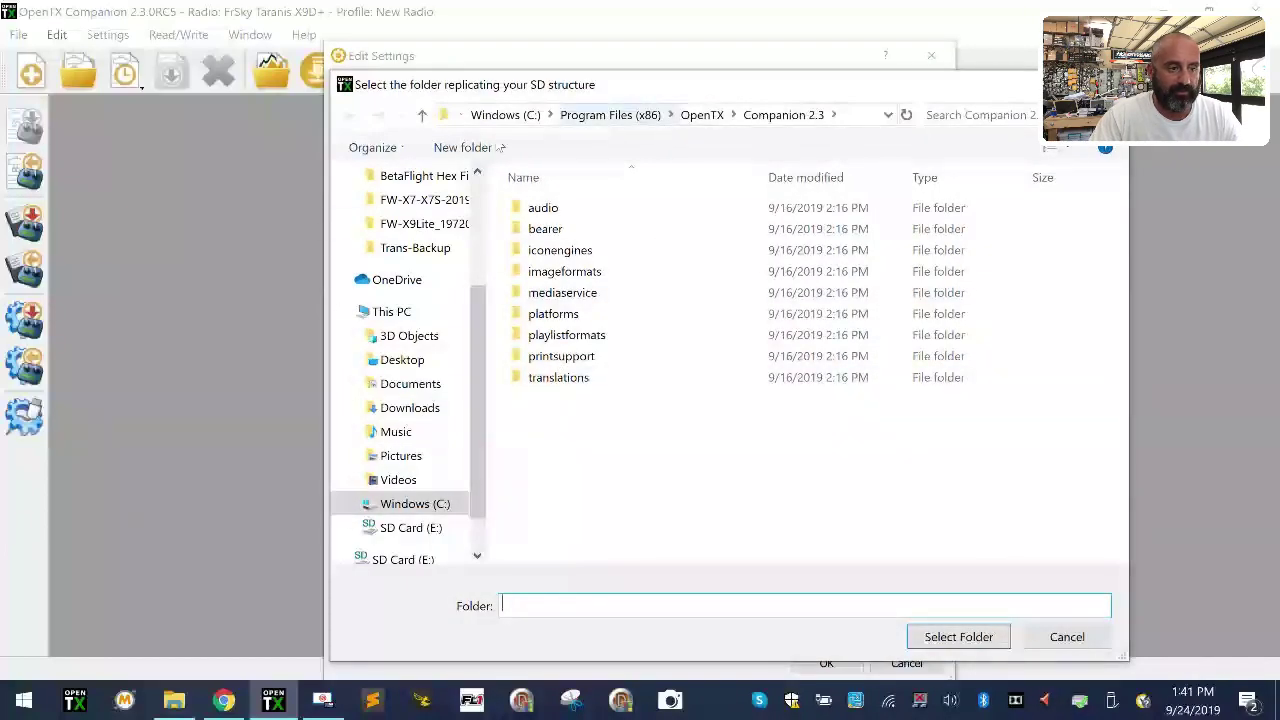
scroll(425, 372, up, 2)
click(420, 226)
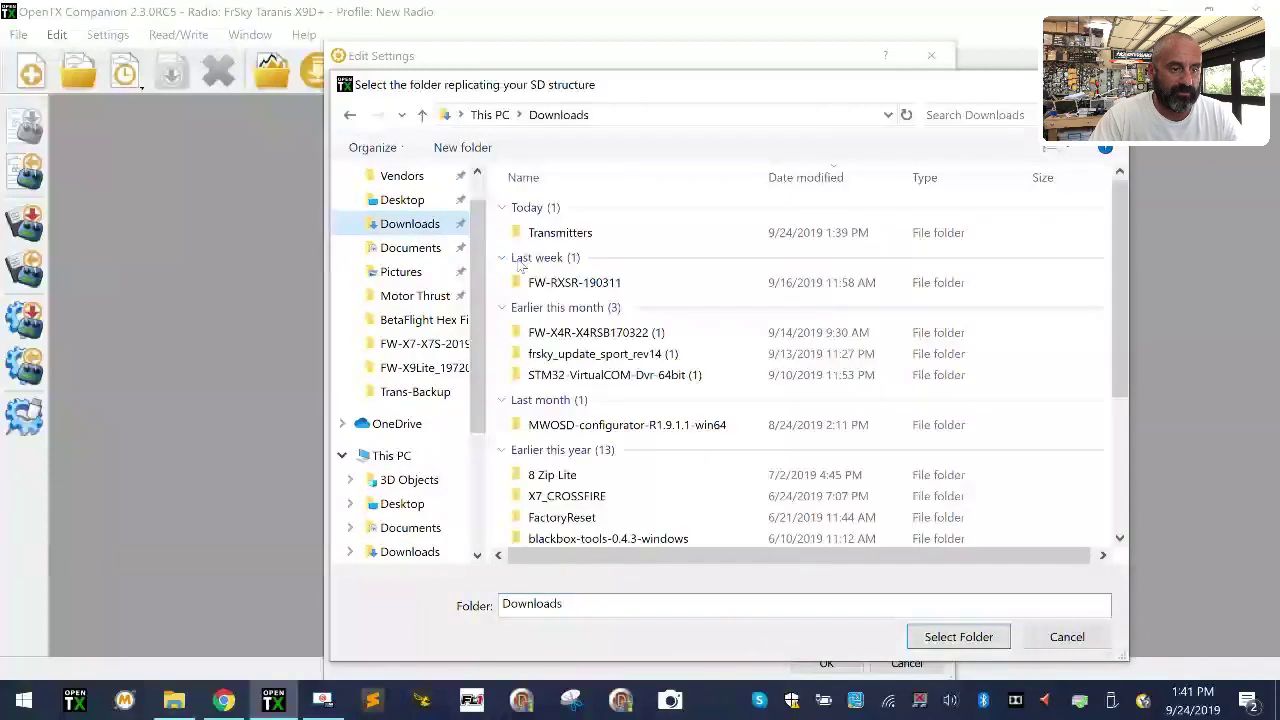
double_click(600, 234)
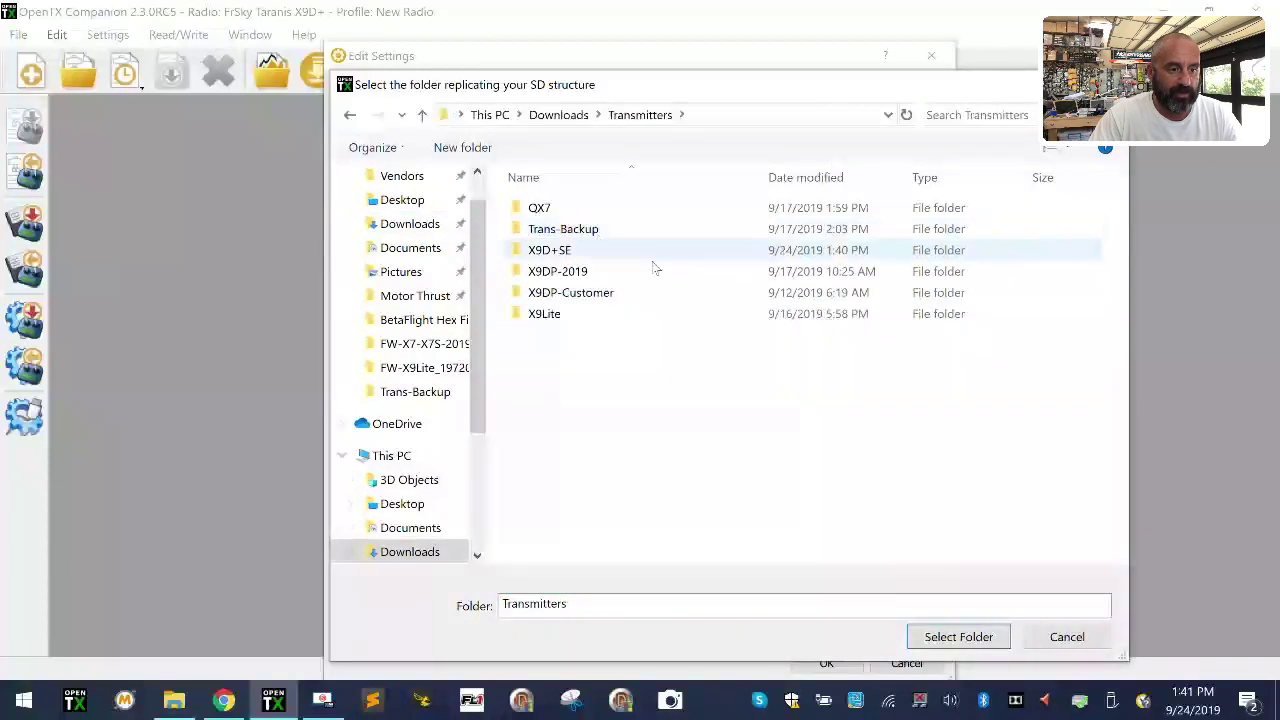
double_click(580, 252)
right_click(576, 318)
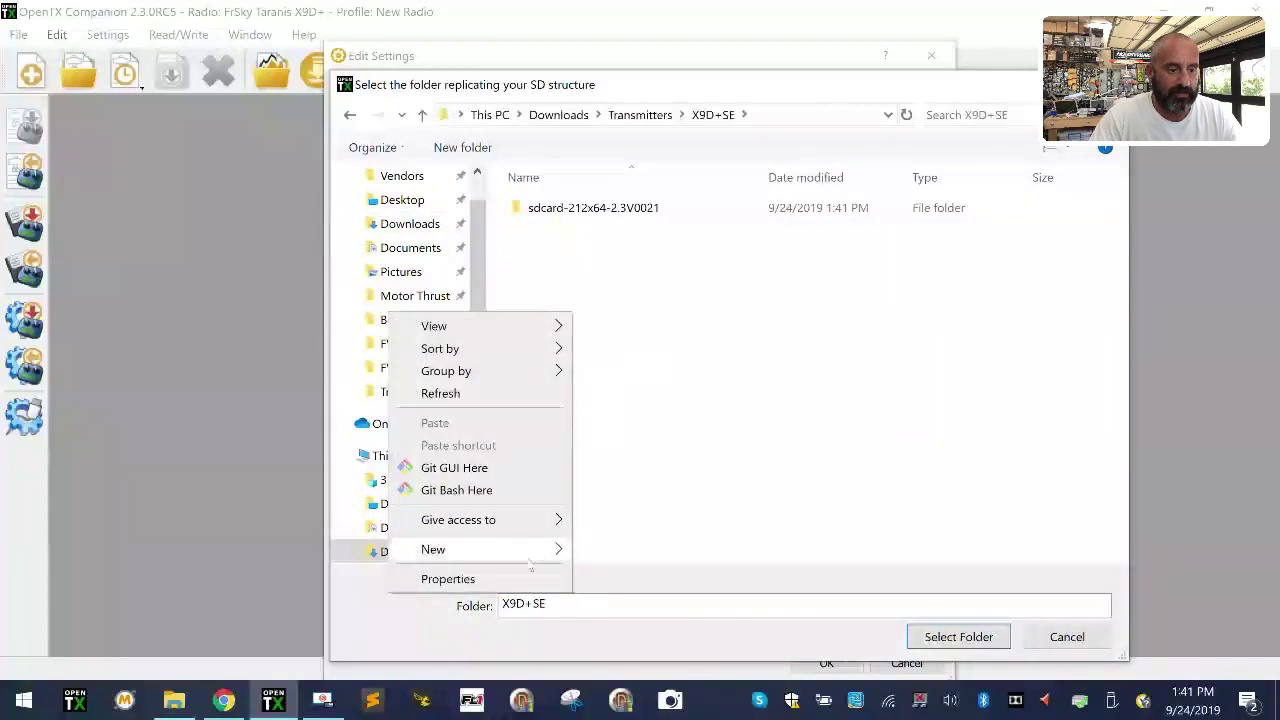
mouse_move(530, 552)
click(686, 298)
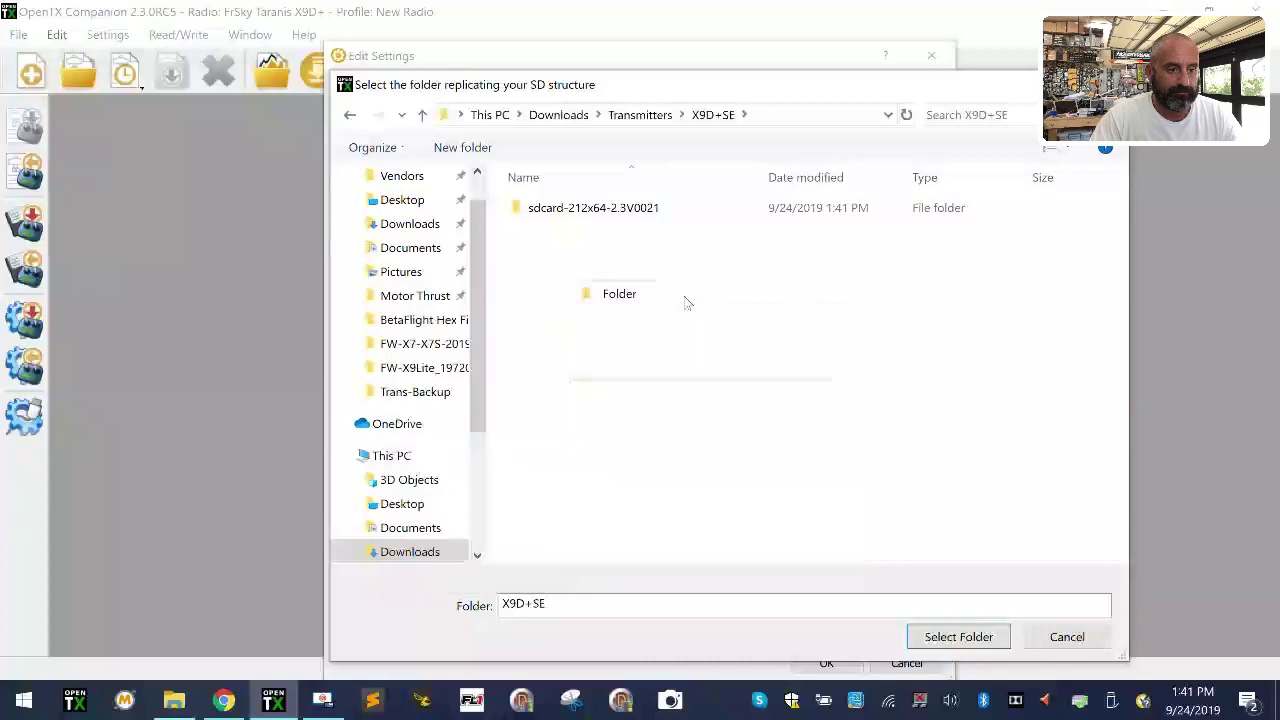
text(Ca)
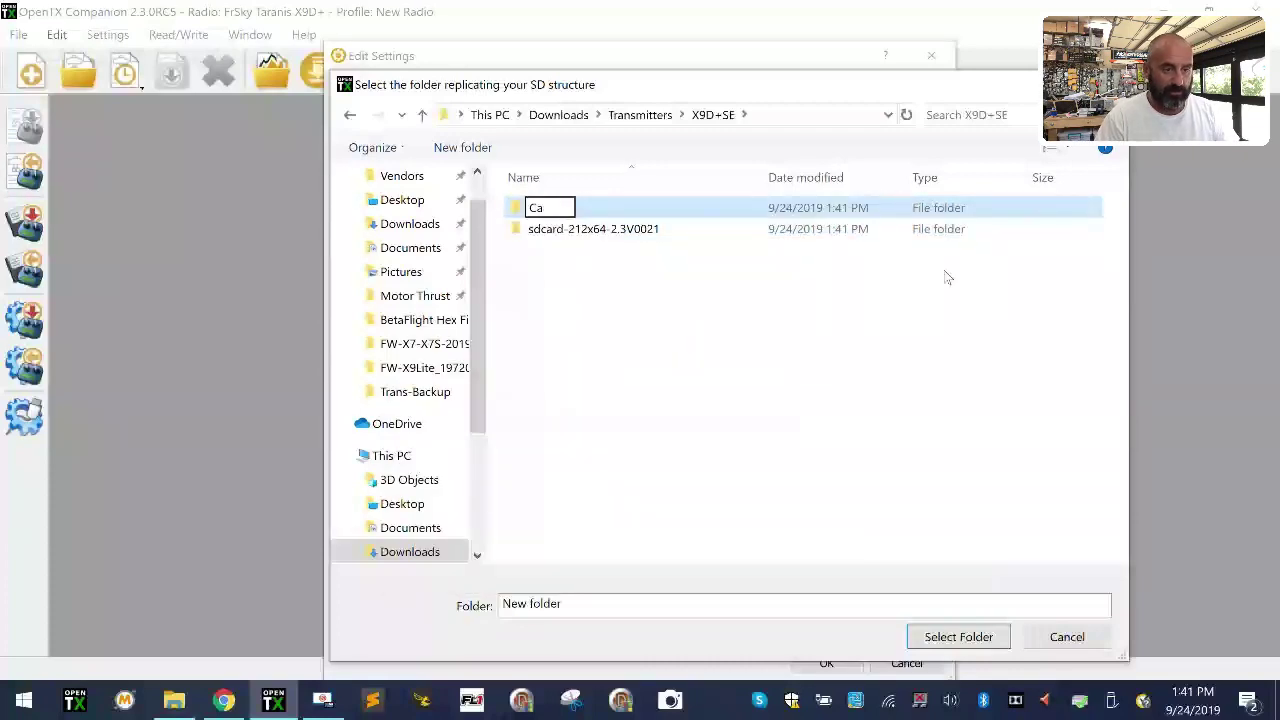
text(rdContents)
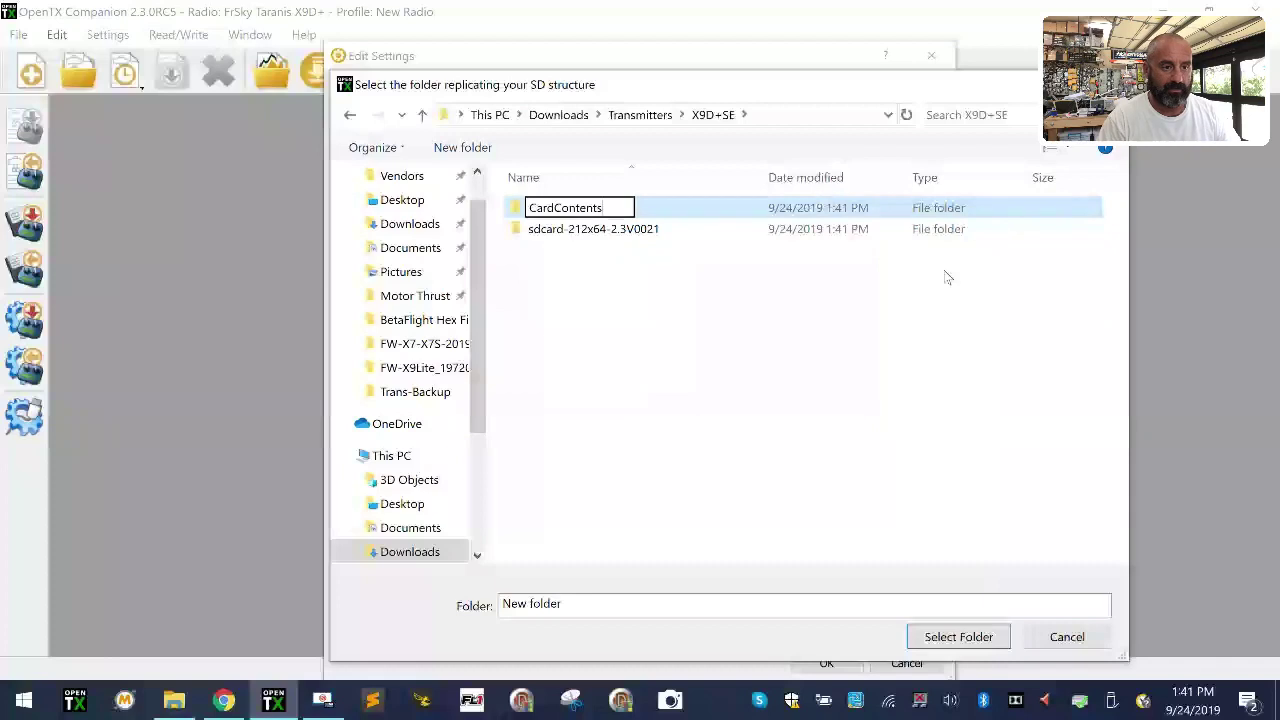
key(Return)
Step: Create a Backup folder in Transmitters\X9D+SE and choose the CardContents folder as the profile's SD structure path
right_click(630, 290)
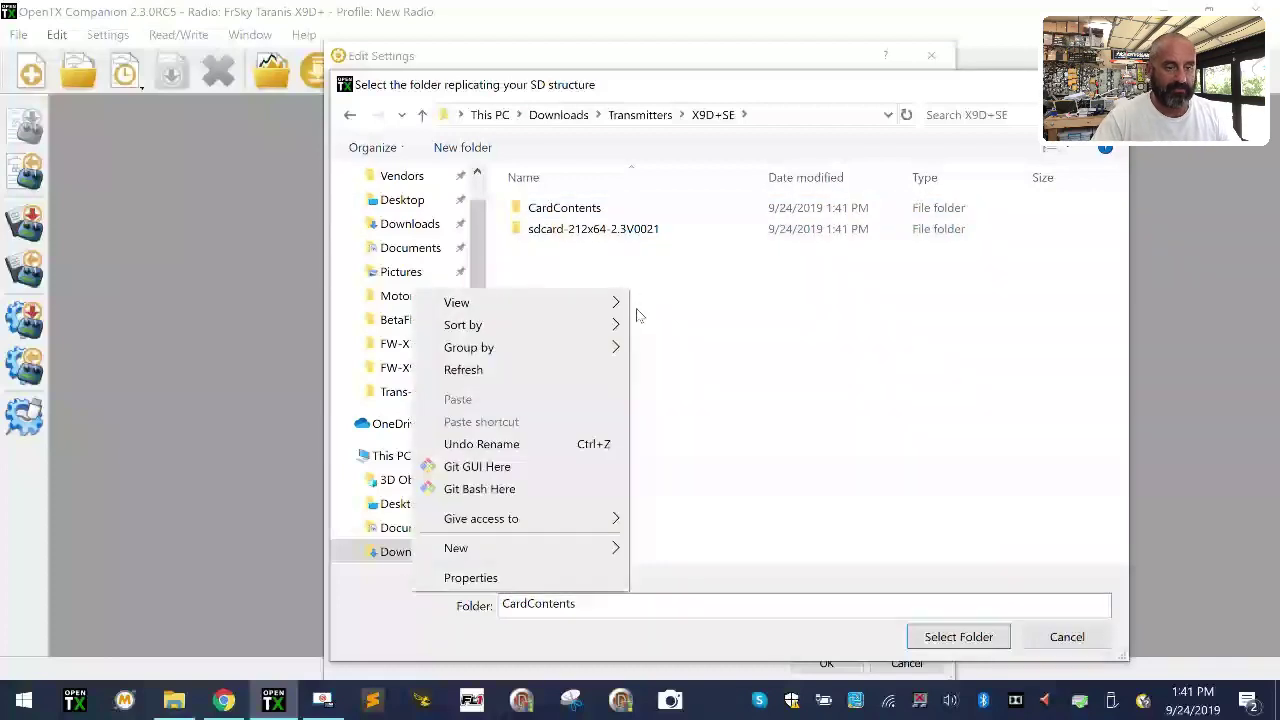
mouse_move(505, 550)
click(683, 293)
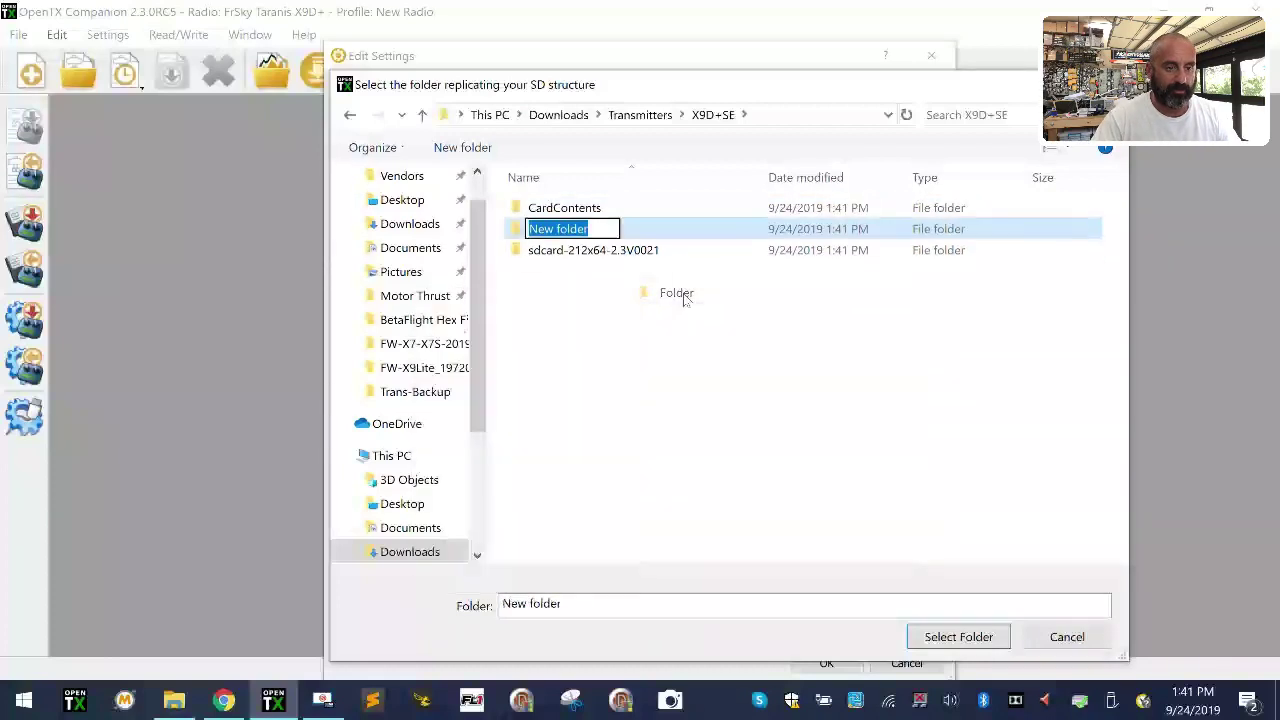
text(Backup)
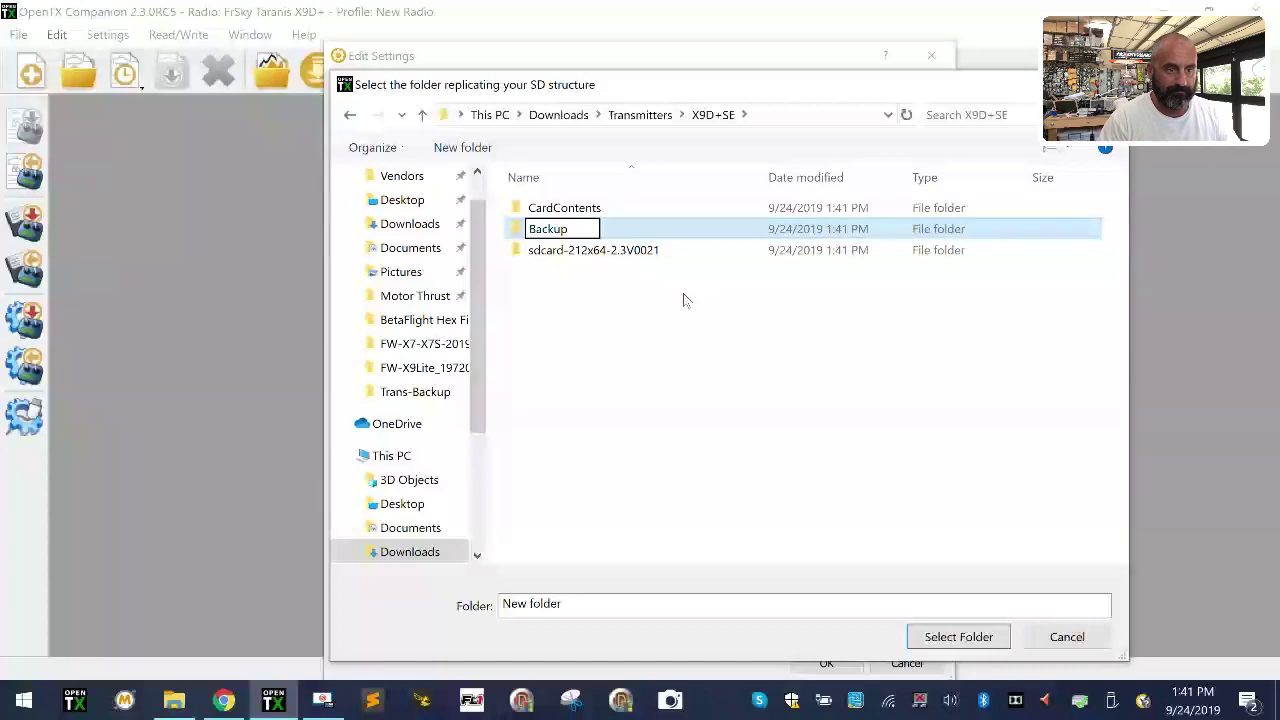
key(Return)
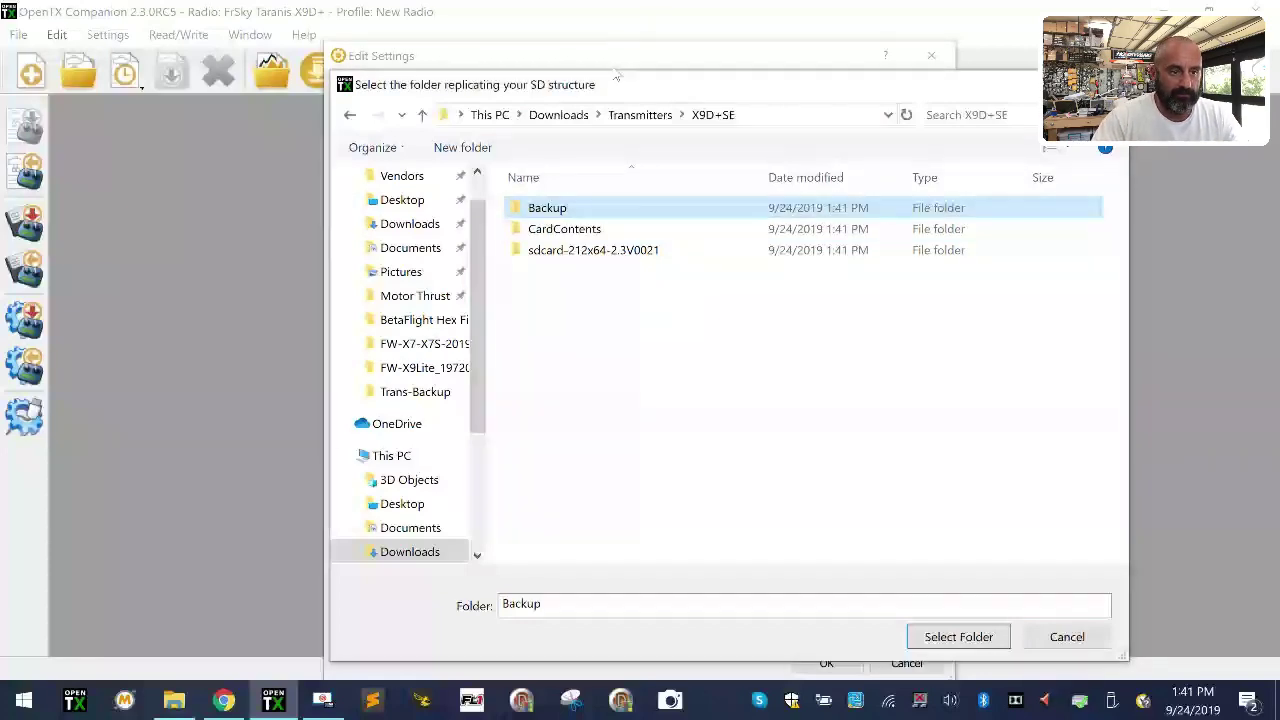
click(565, 229)
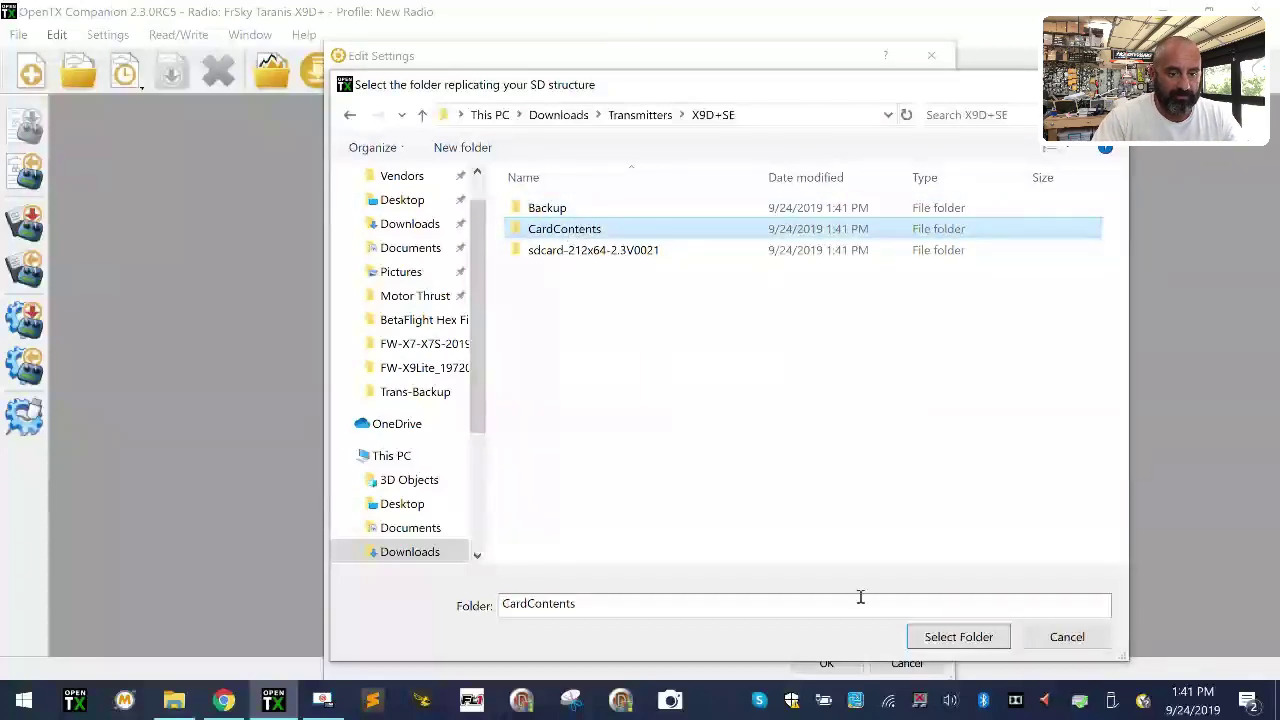
click(958, 637)
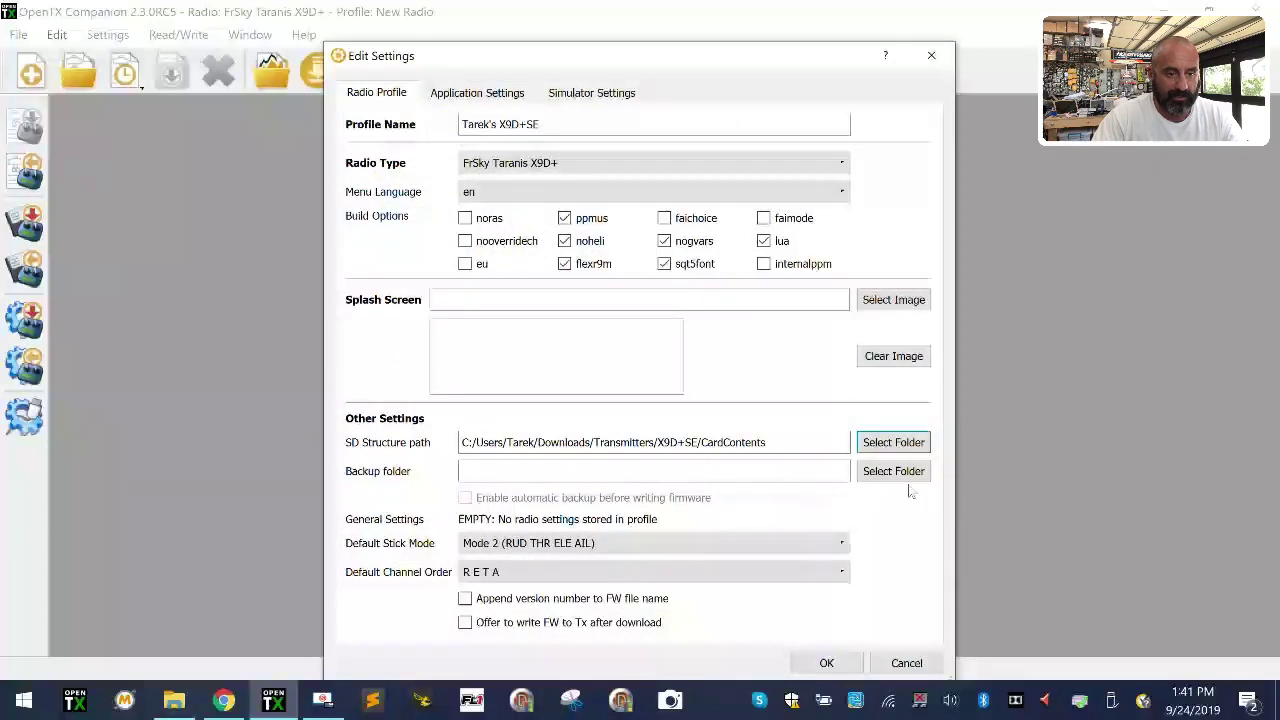
Step: Set the profile's backup folder to the Backup folder in Downloads\Transmitters\X9D+SE
click(904, 473)
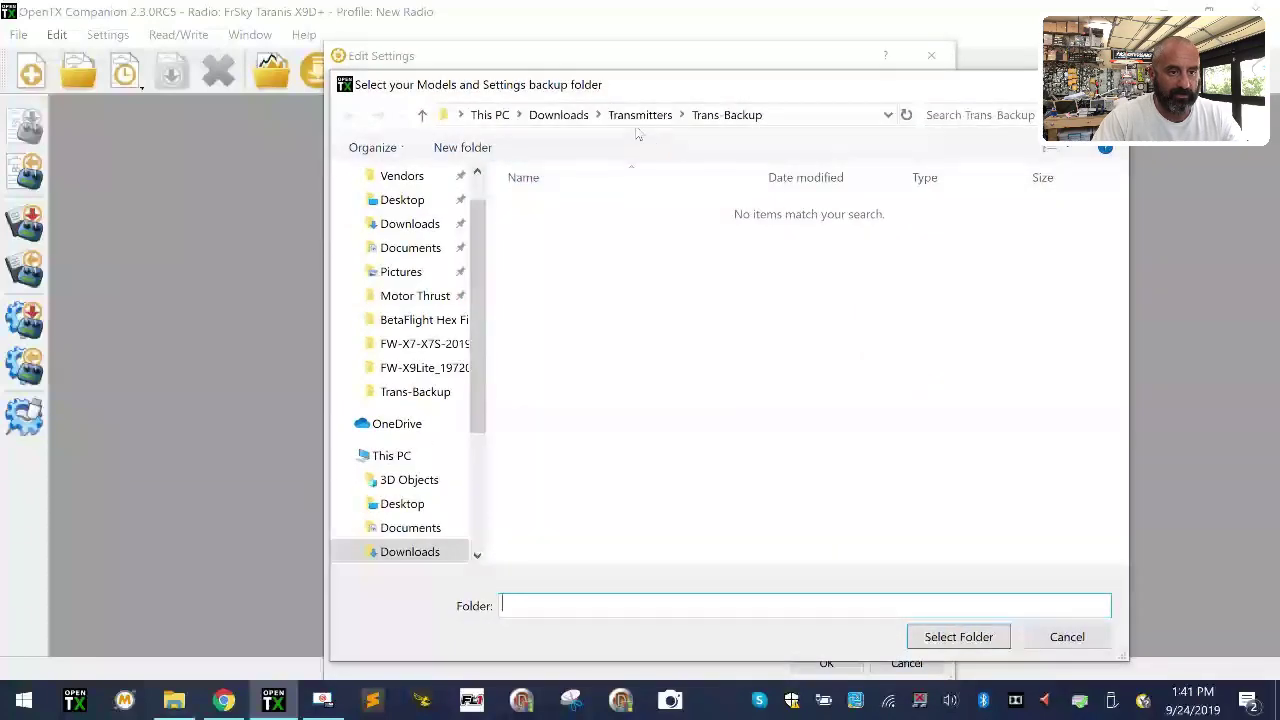
click(640, 115)
click(563, 229)
double_click(550, 250)
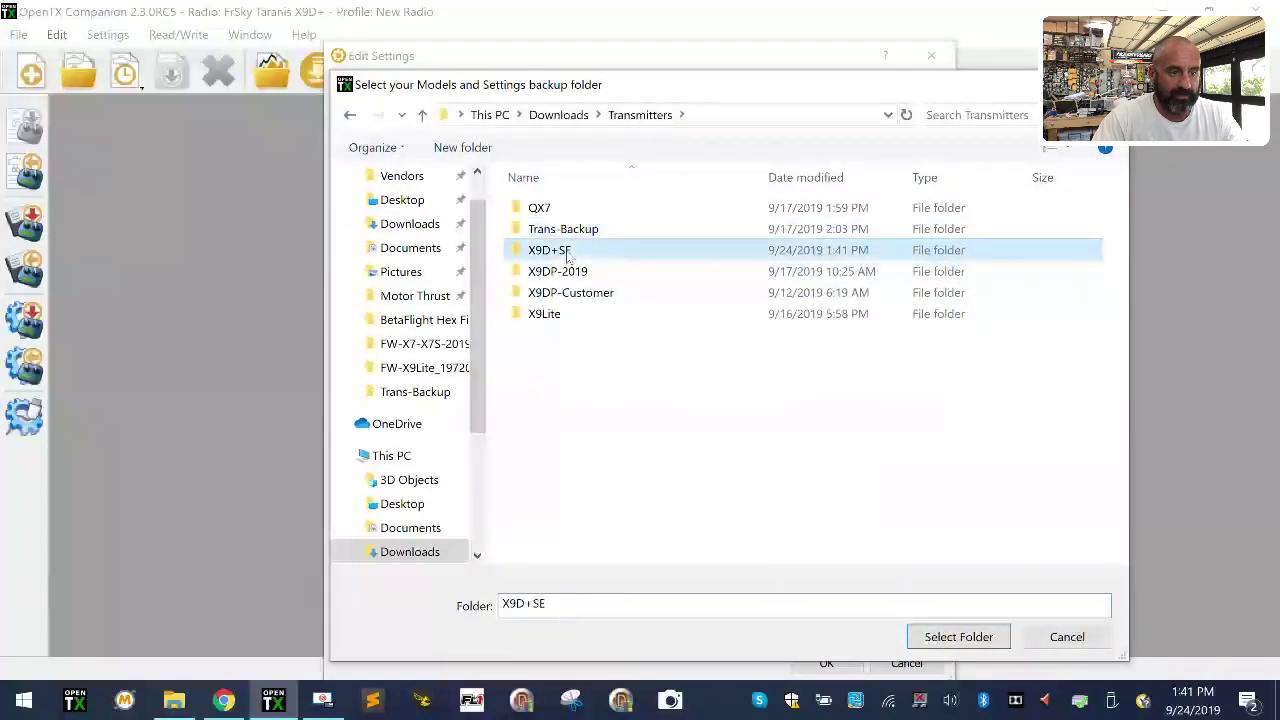
double_click(547, 208)
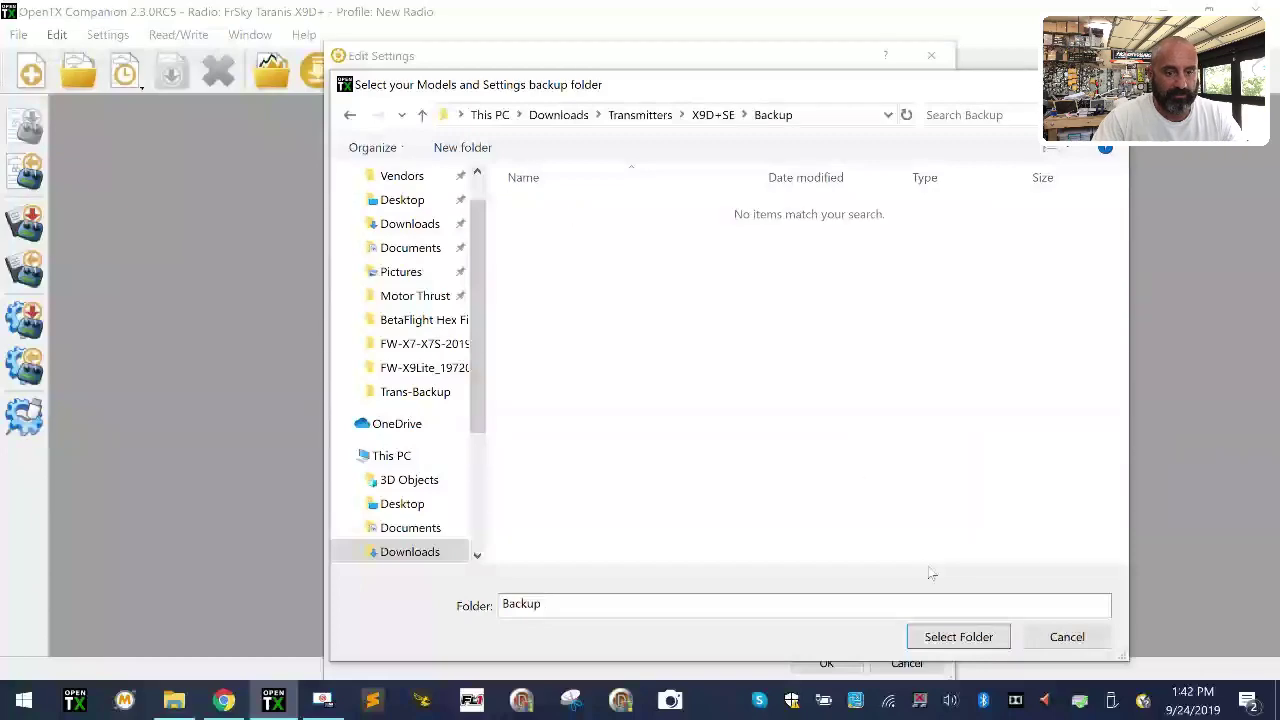
click(956, 636)
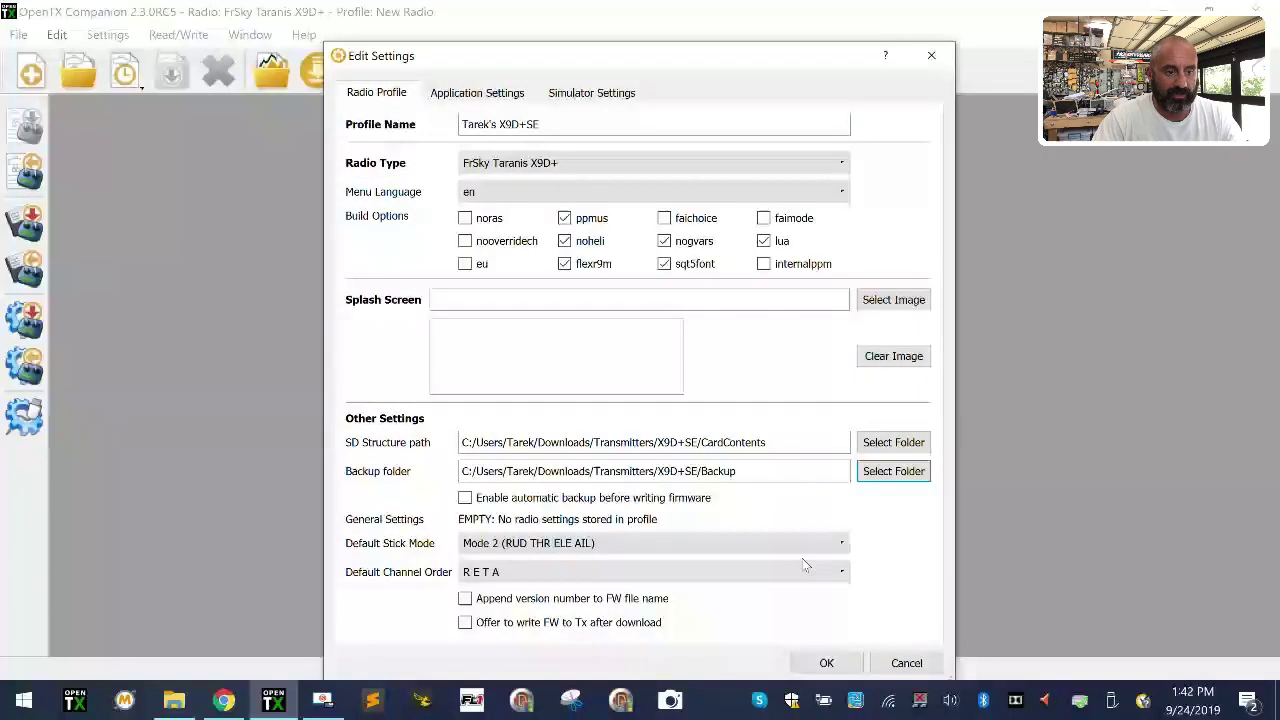
Step: Set the default channel order to T A E R and enable appending the version number to the FW name and offering to write FW after download
click(575, 571)
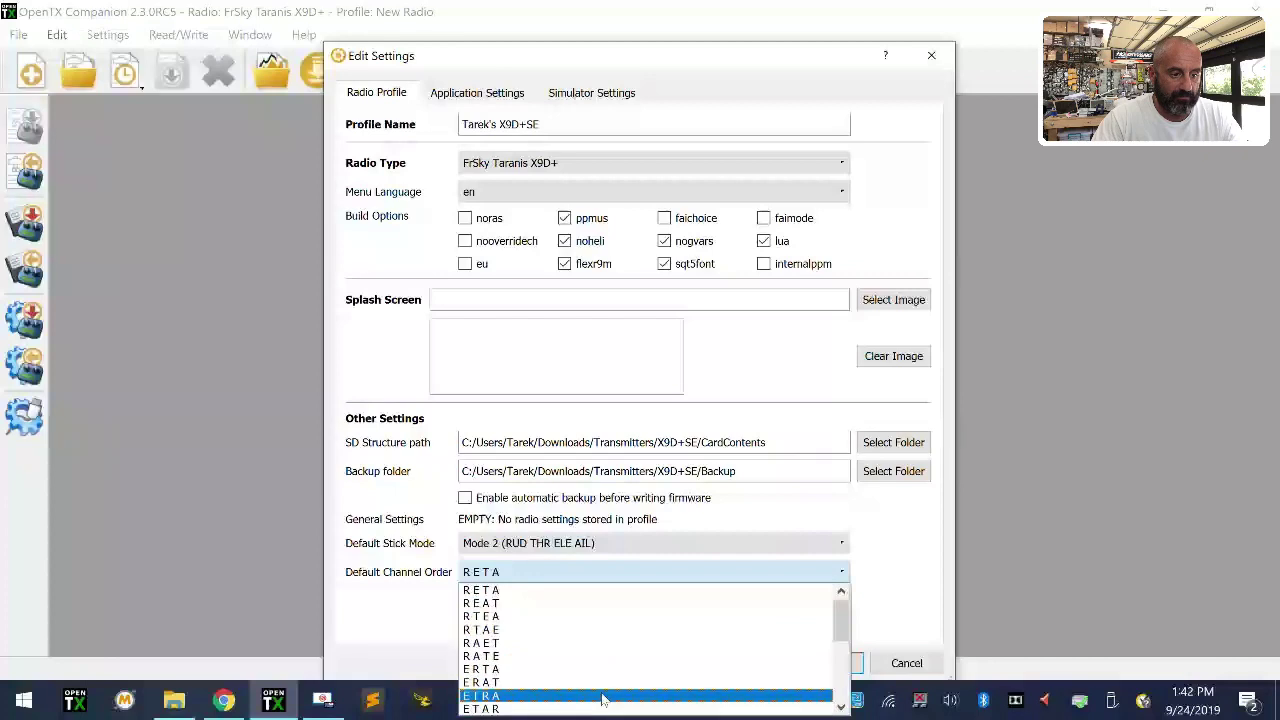
scroll(603, 690, down, 4)
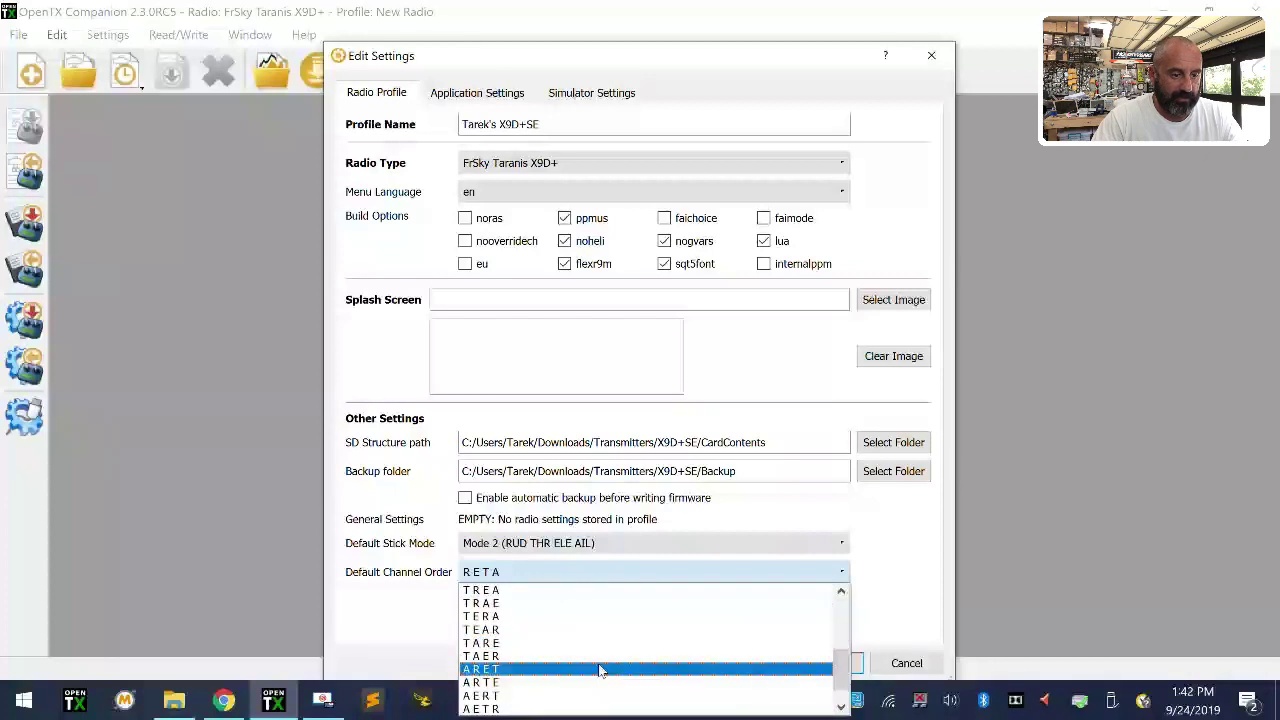
click(602, 657)
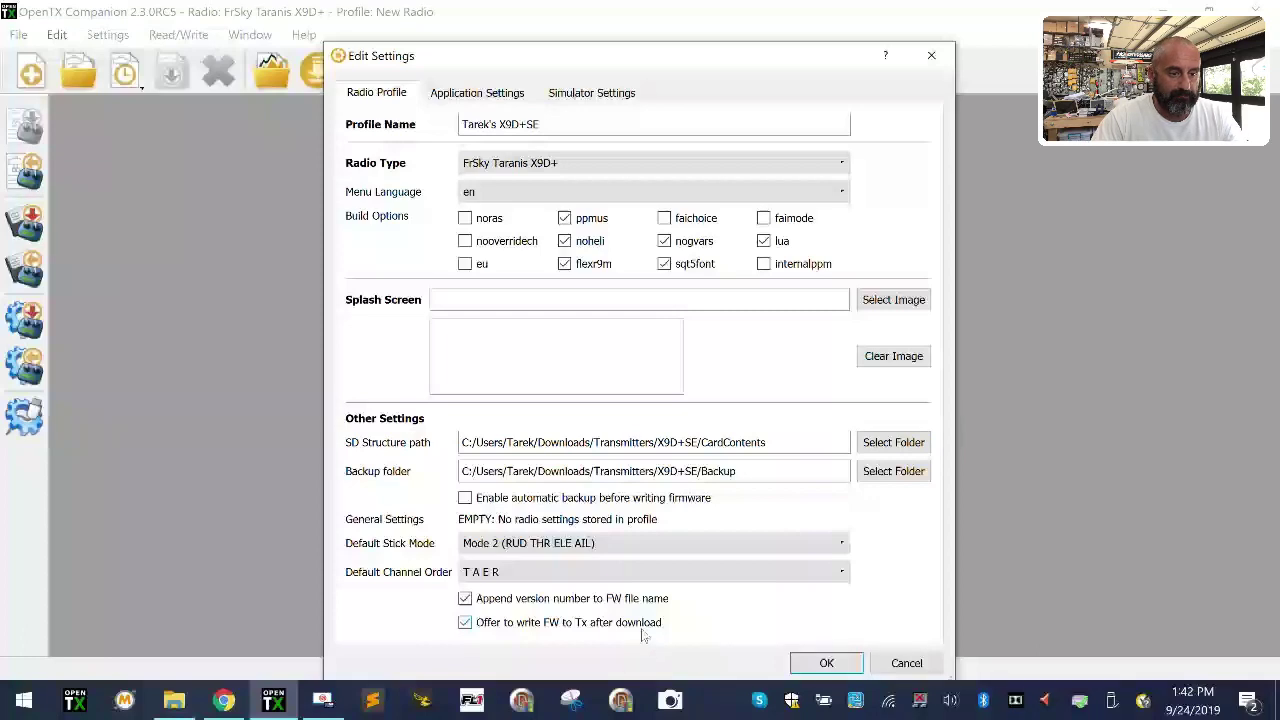
Step: Choose Release candidates (testing) as the release channel in the application settings and save all settings
click(476, 93)
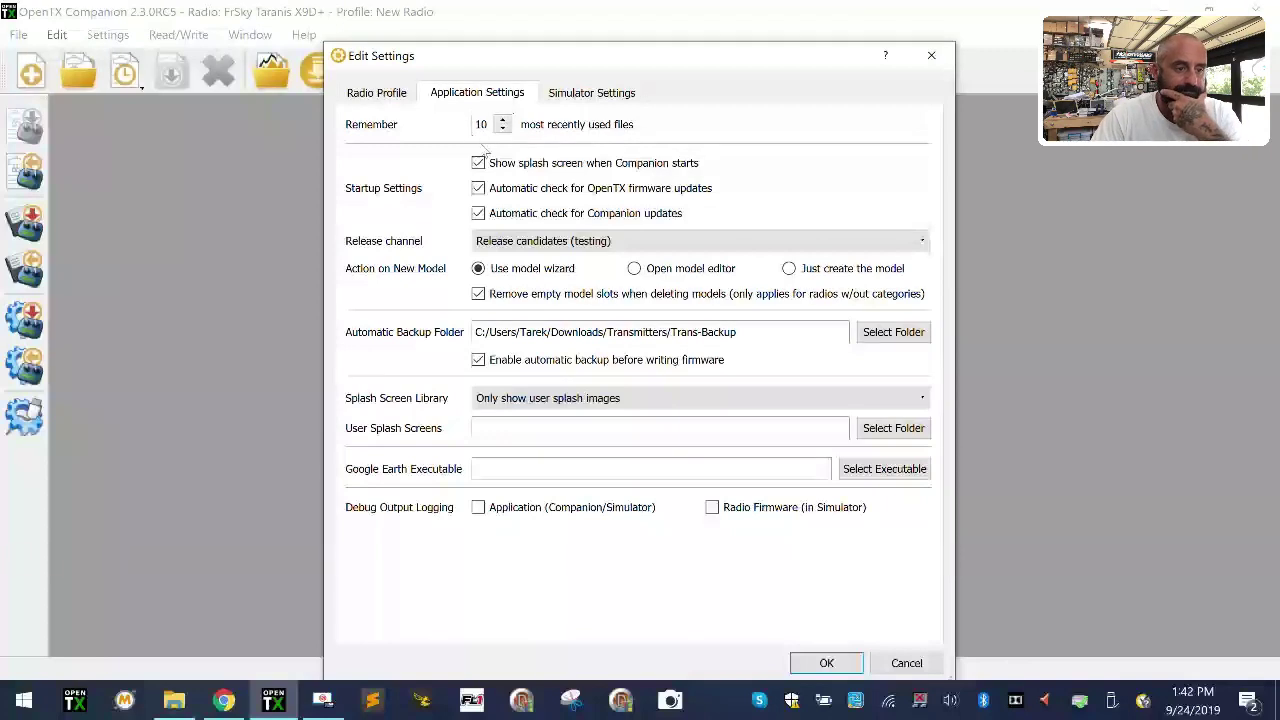
click(525, 248)
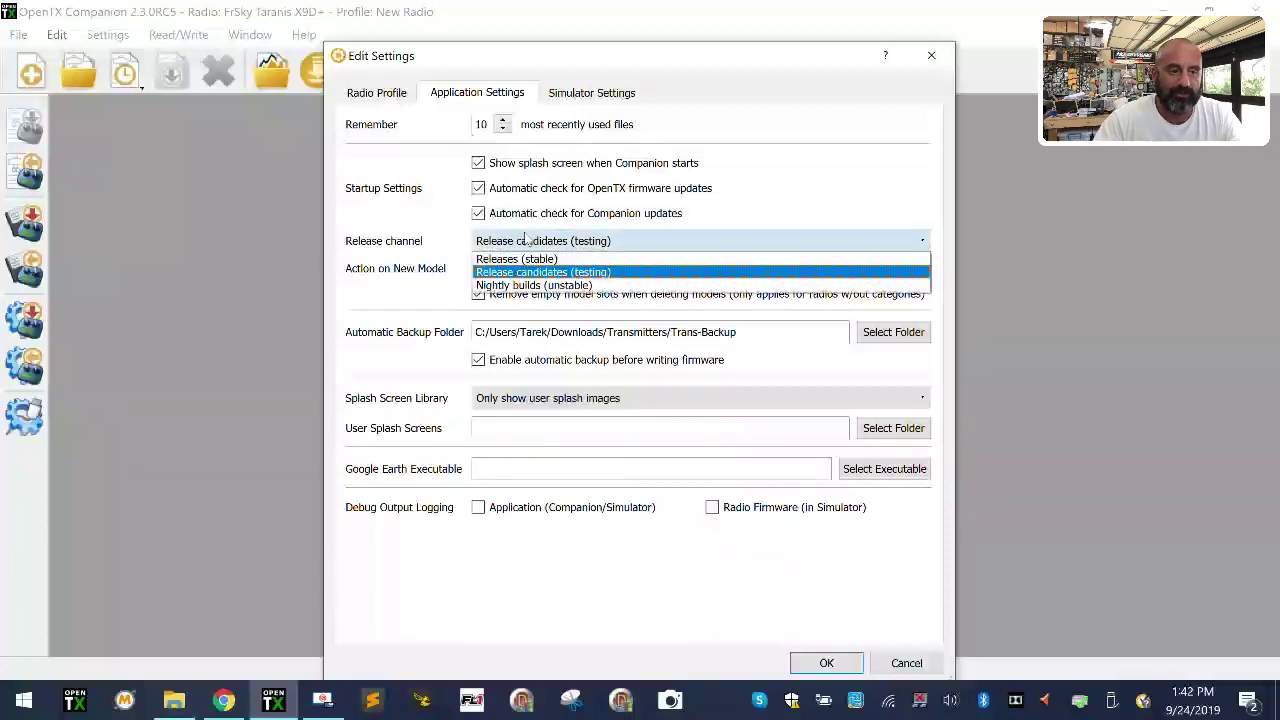
click(546, 273)
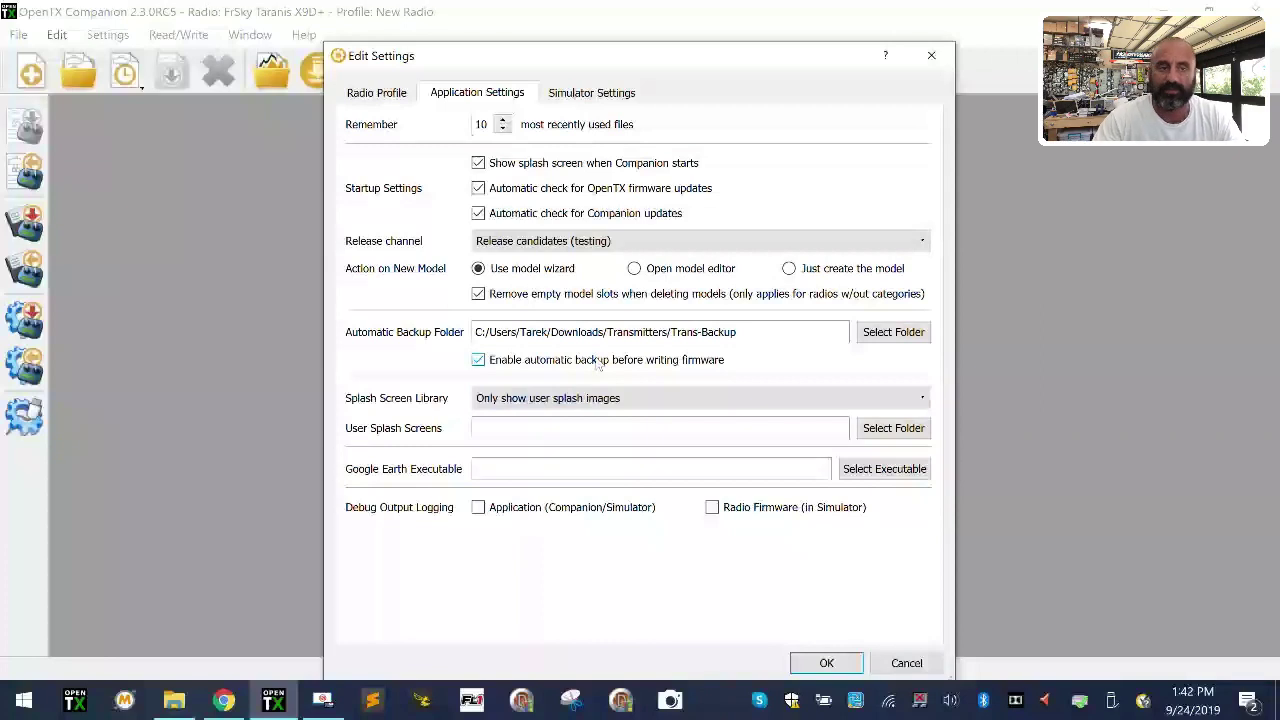
click(827, 664)
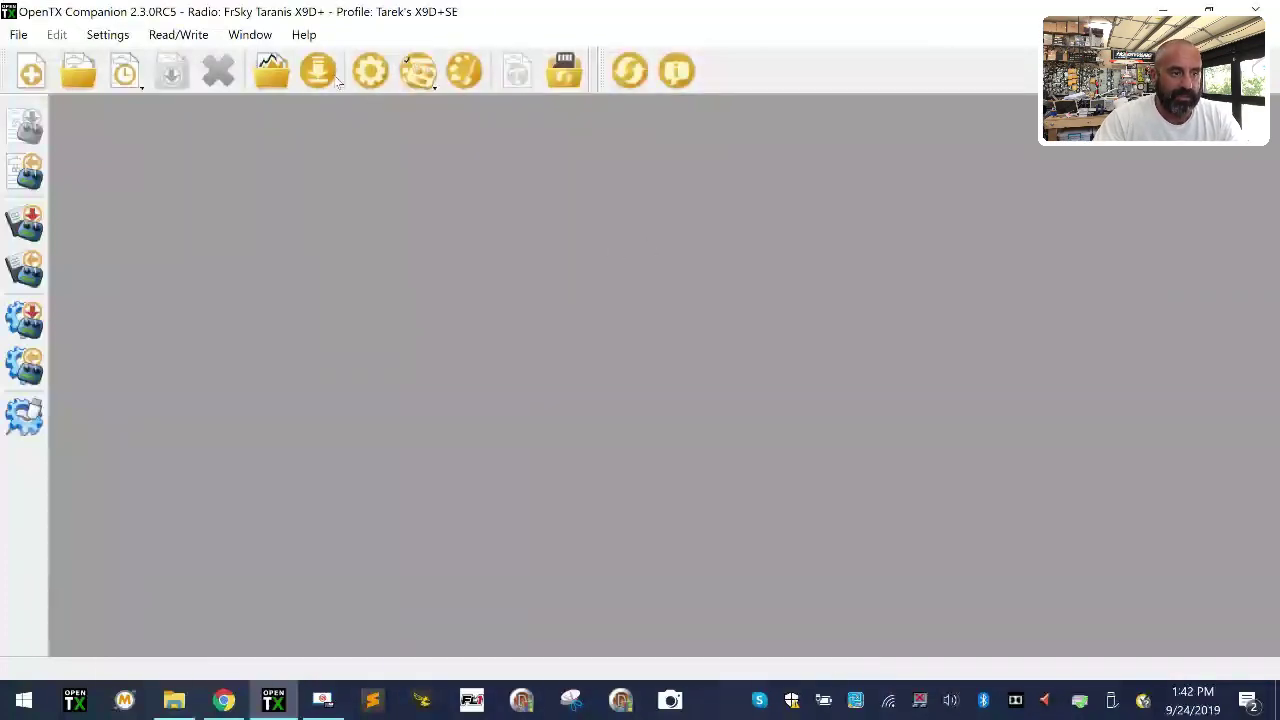
Step: Reopen the settings and review the profile name, SD structure path, backup folder and application settings
click(370, 70)
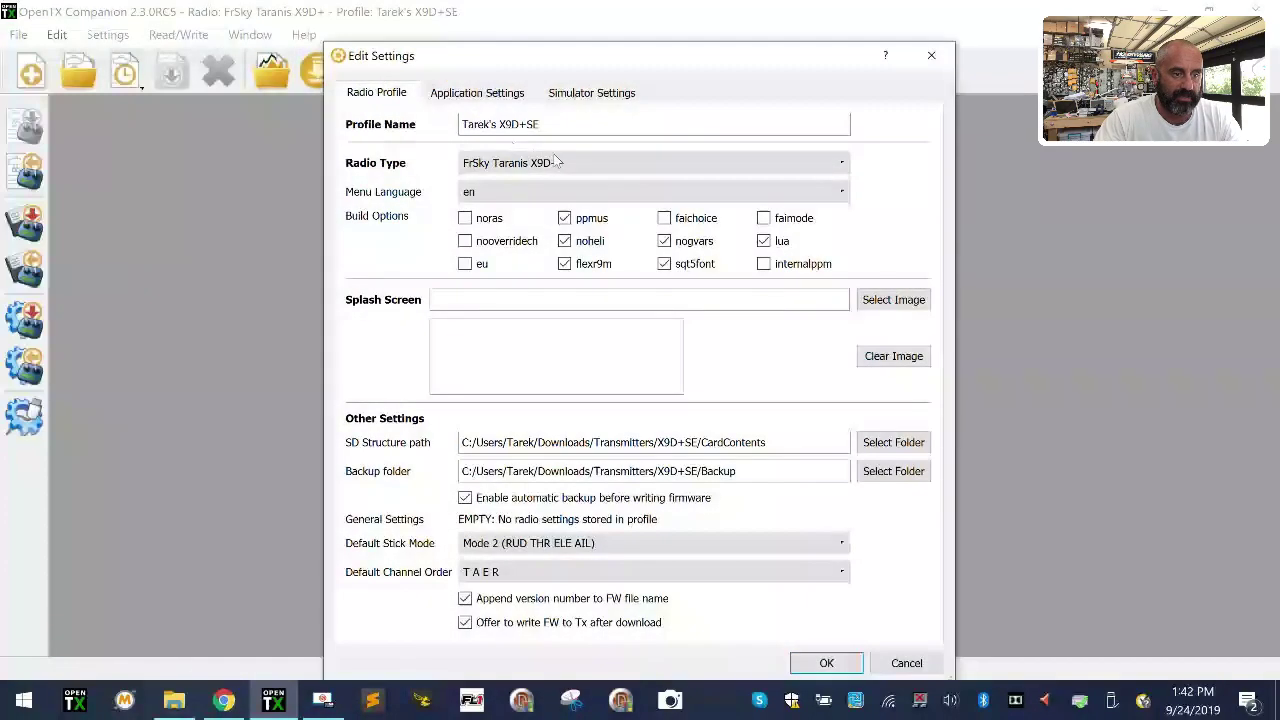
click(485, 122)
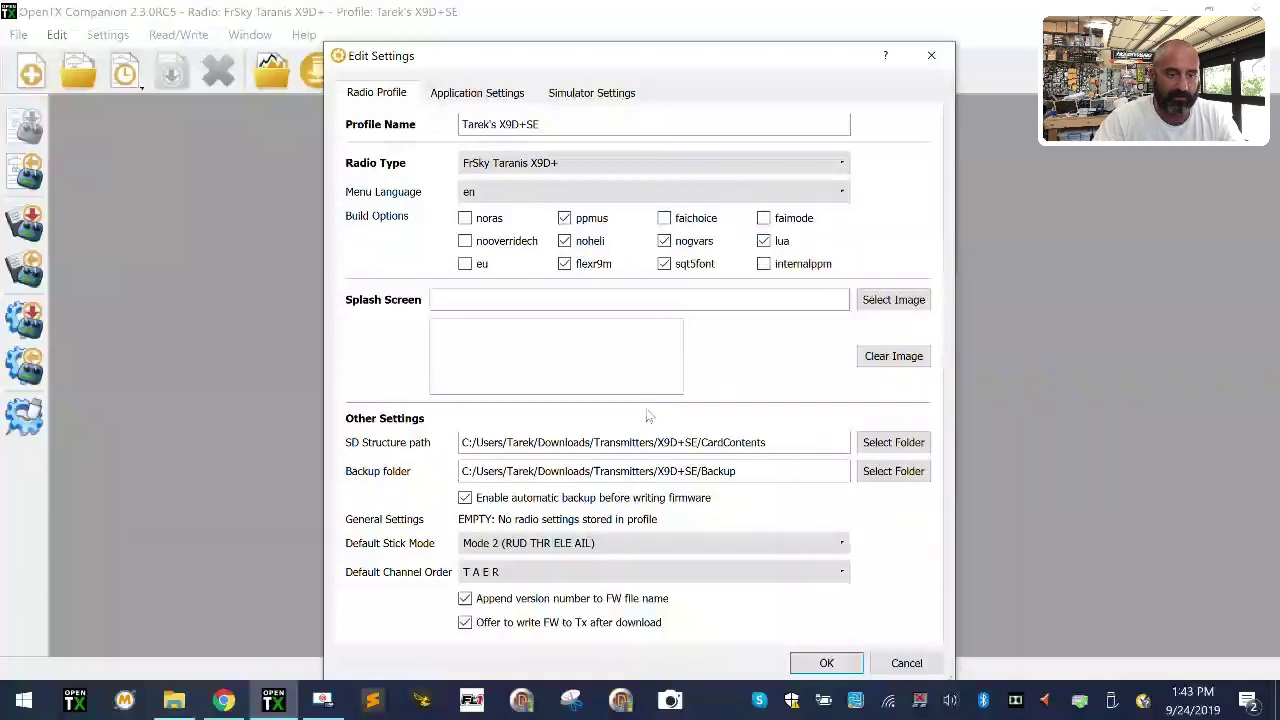
double_click(706, 442)
drag(783, 471, 699, 483)
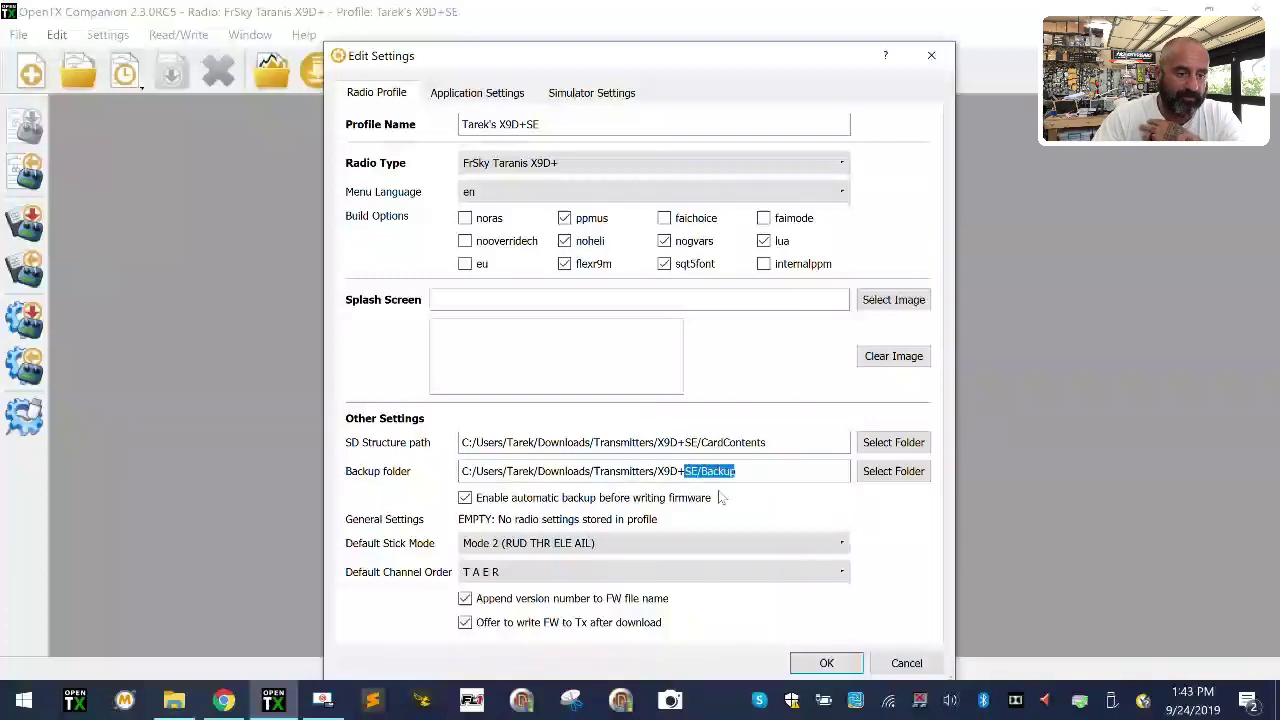
click(512, 92)
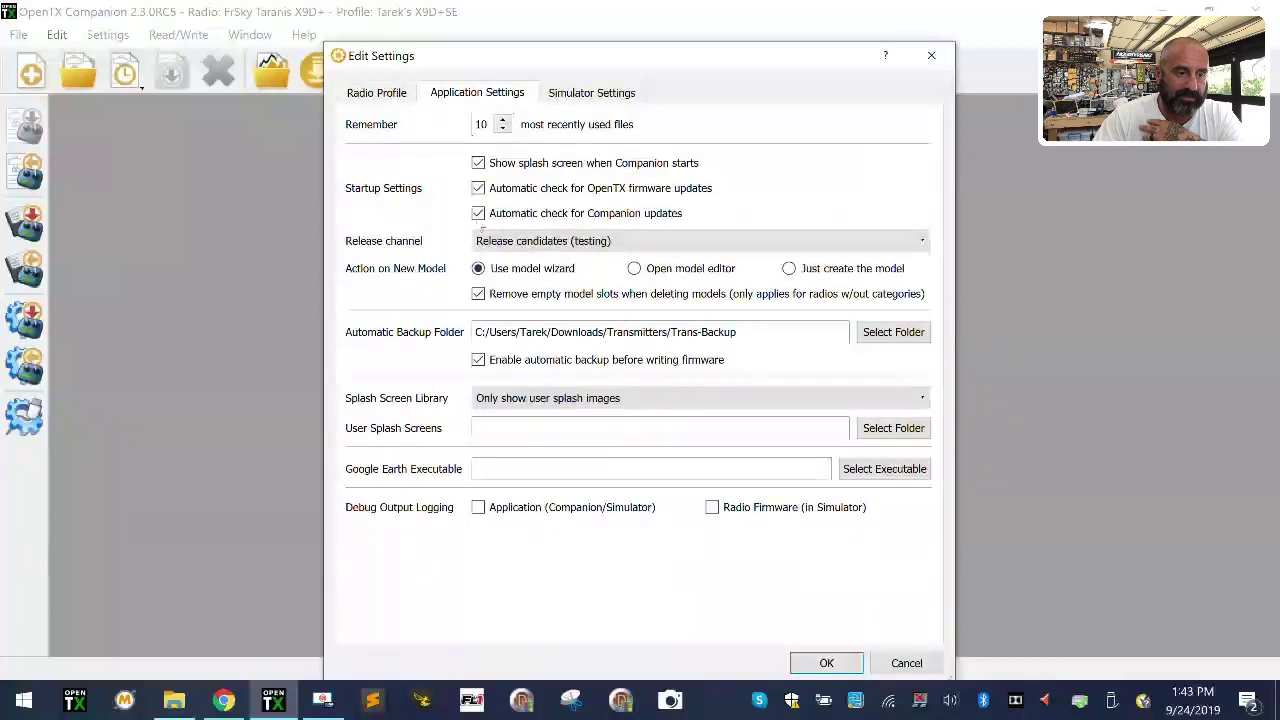
click(810, 665)
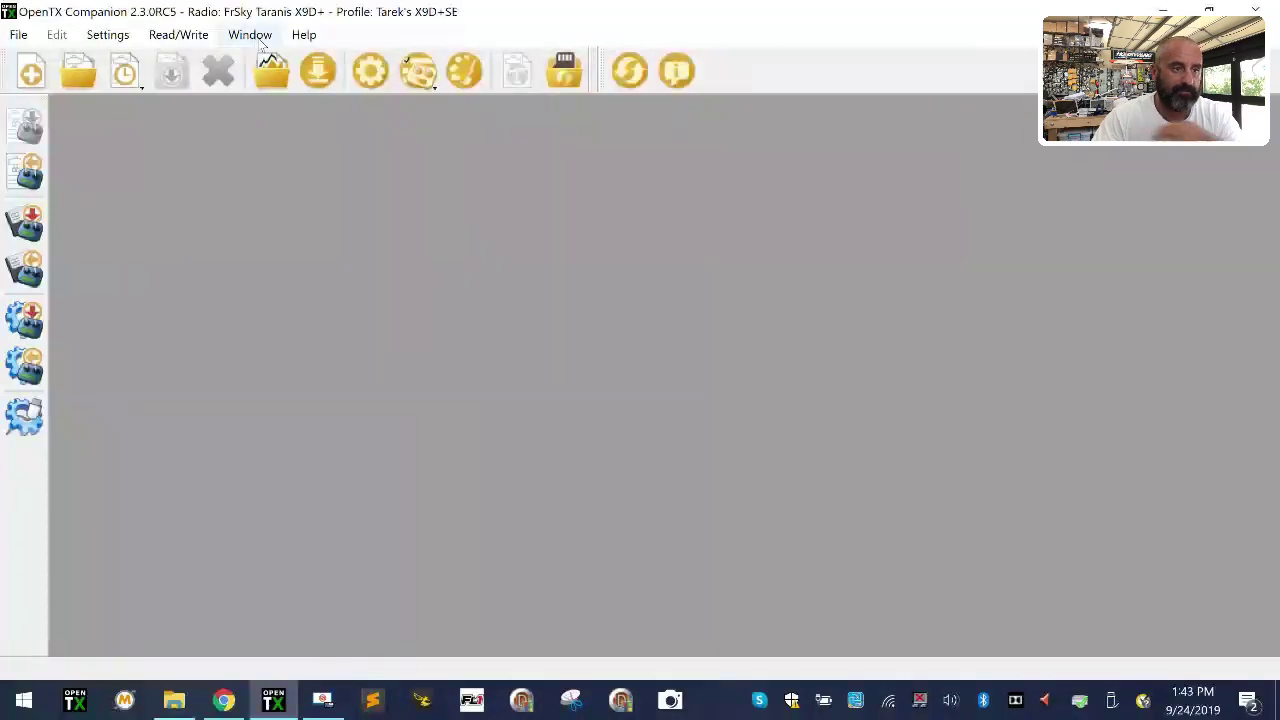
Step: Check for firmware updates for the X9D+ profile and accept downloading version 2.3.0RC5
click(318, 72)
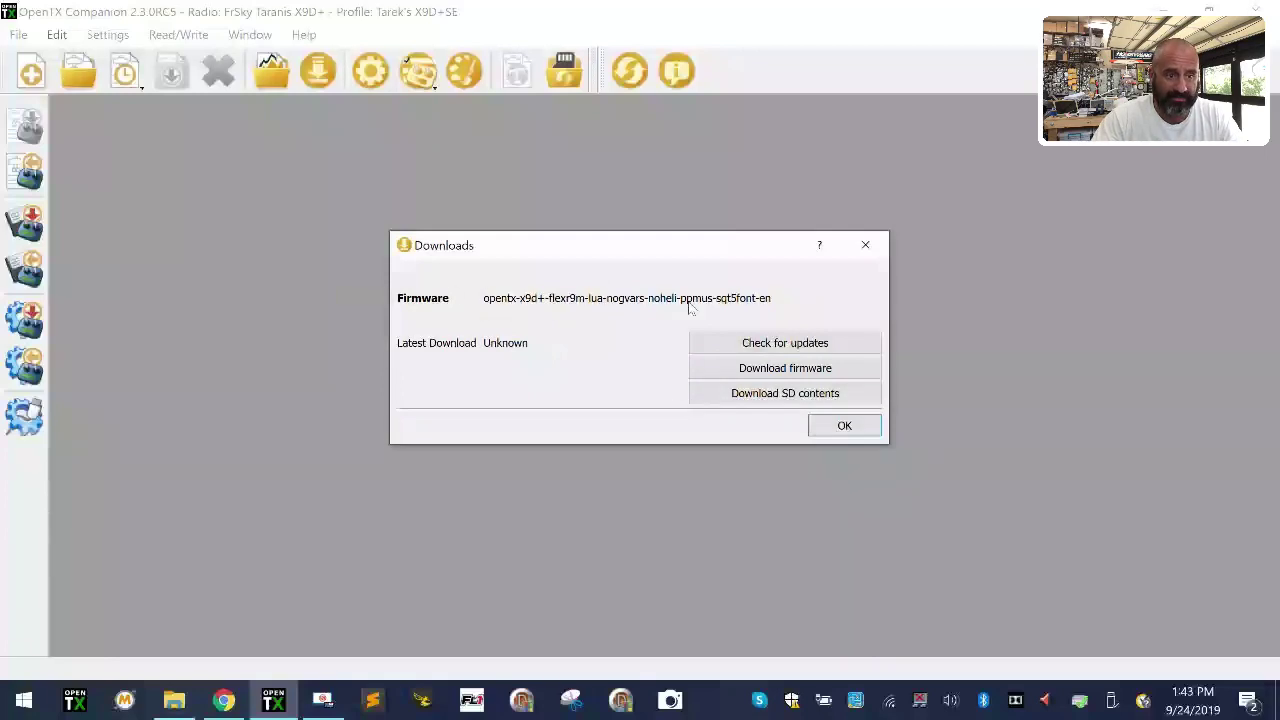
click(780, 343)
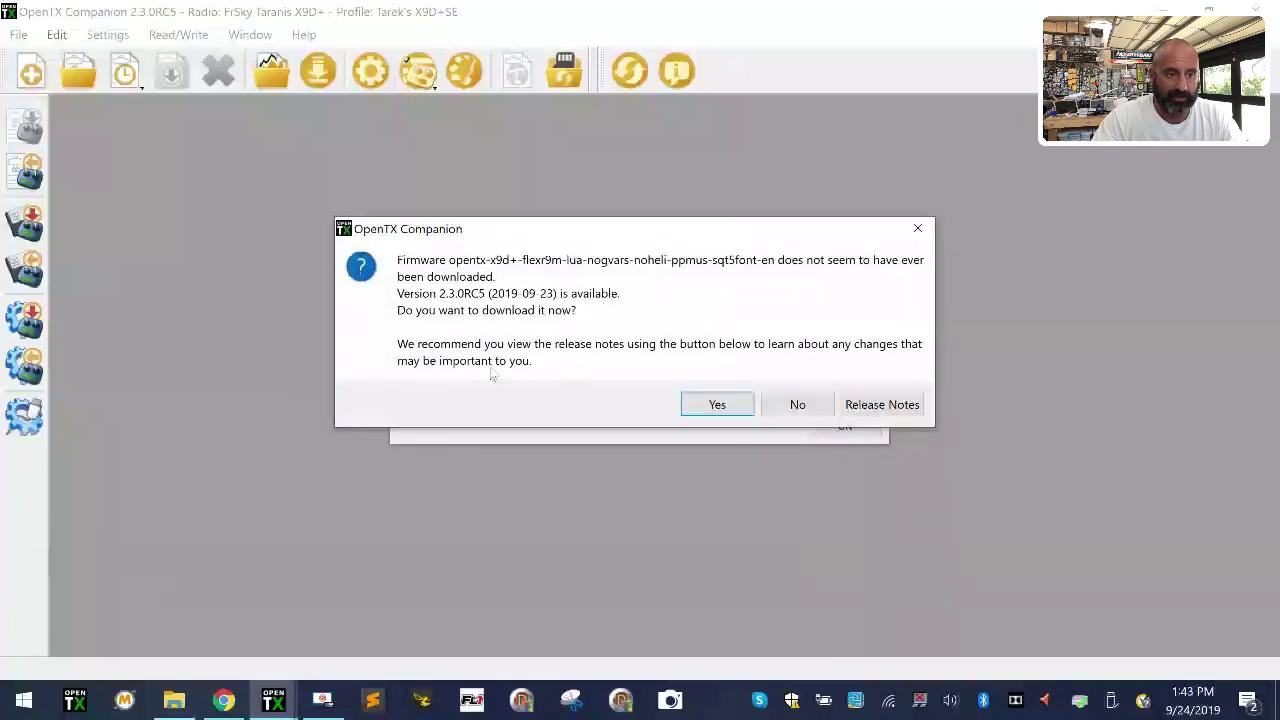
click(711, 406)
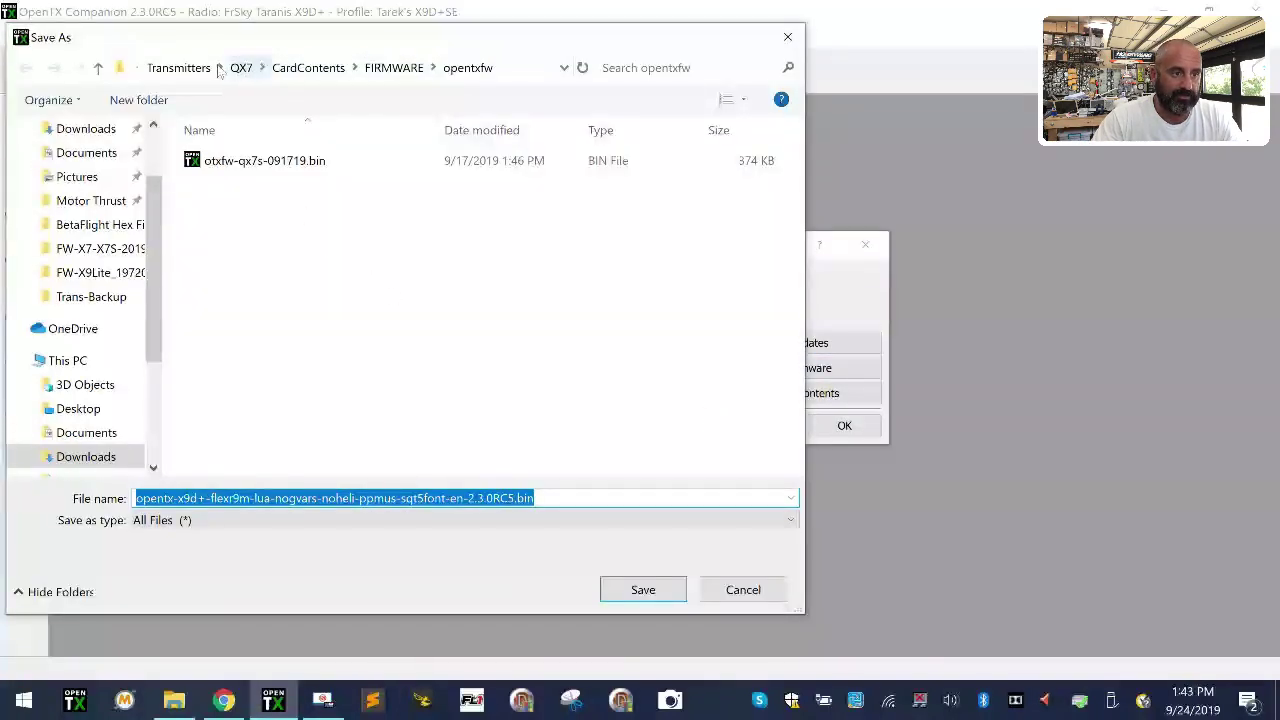
Step: Save the 2.3.0RC5 firmware file under its suggested name in the Transmitters\X9D+SE folder
click(180, 68)
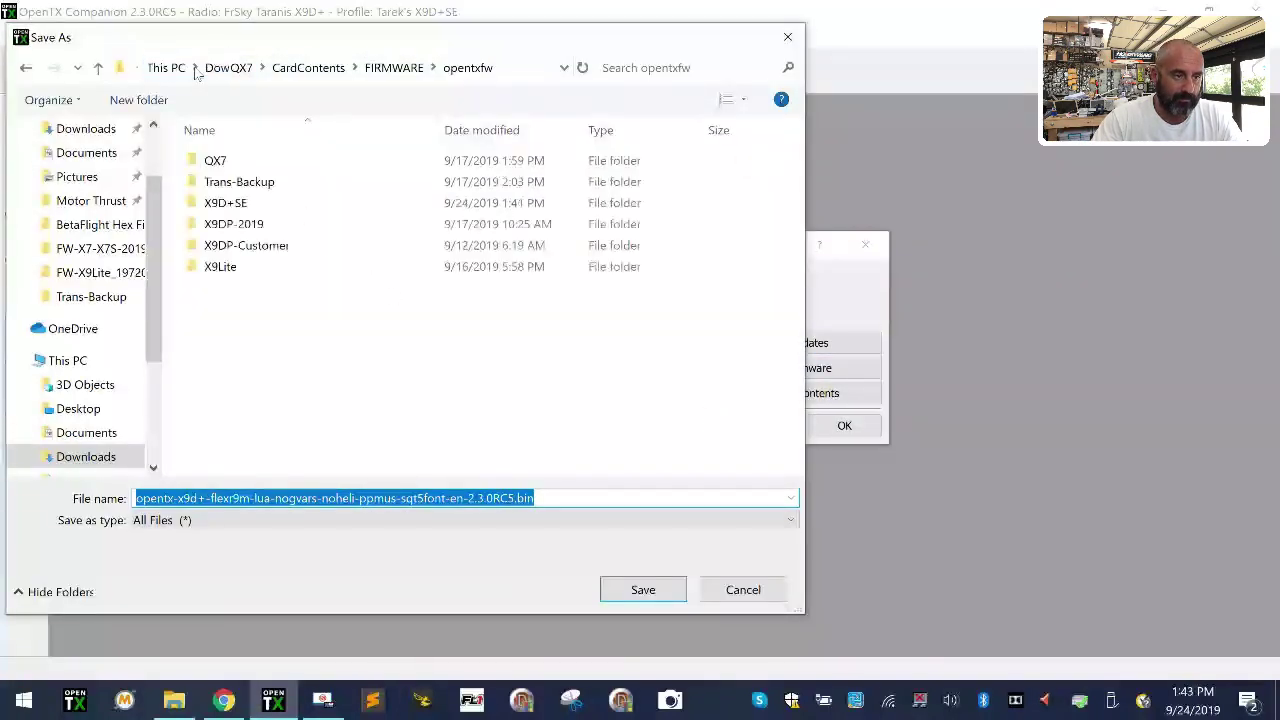
double_click(248, 203)
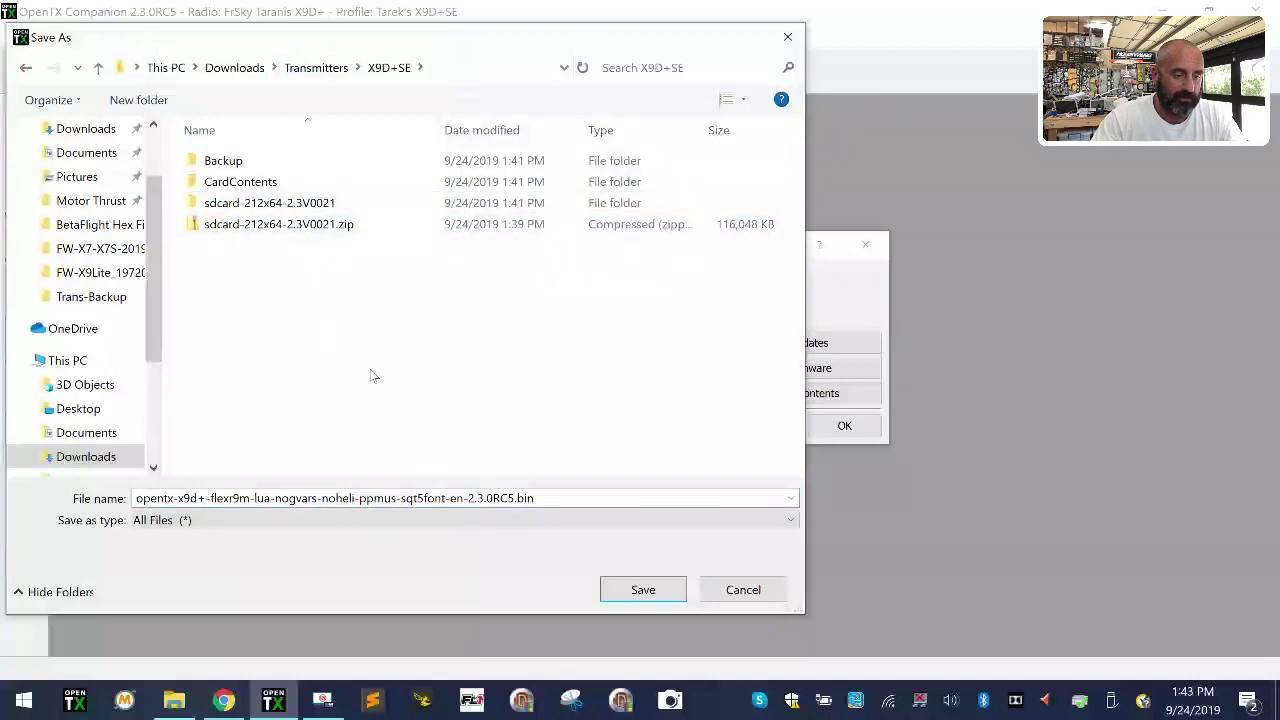
right_click(243, 286)
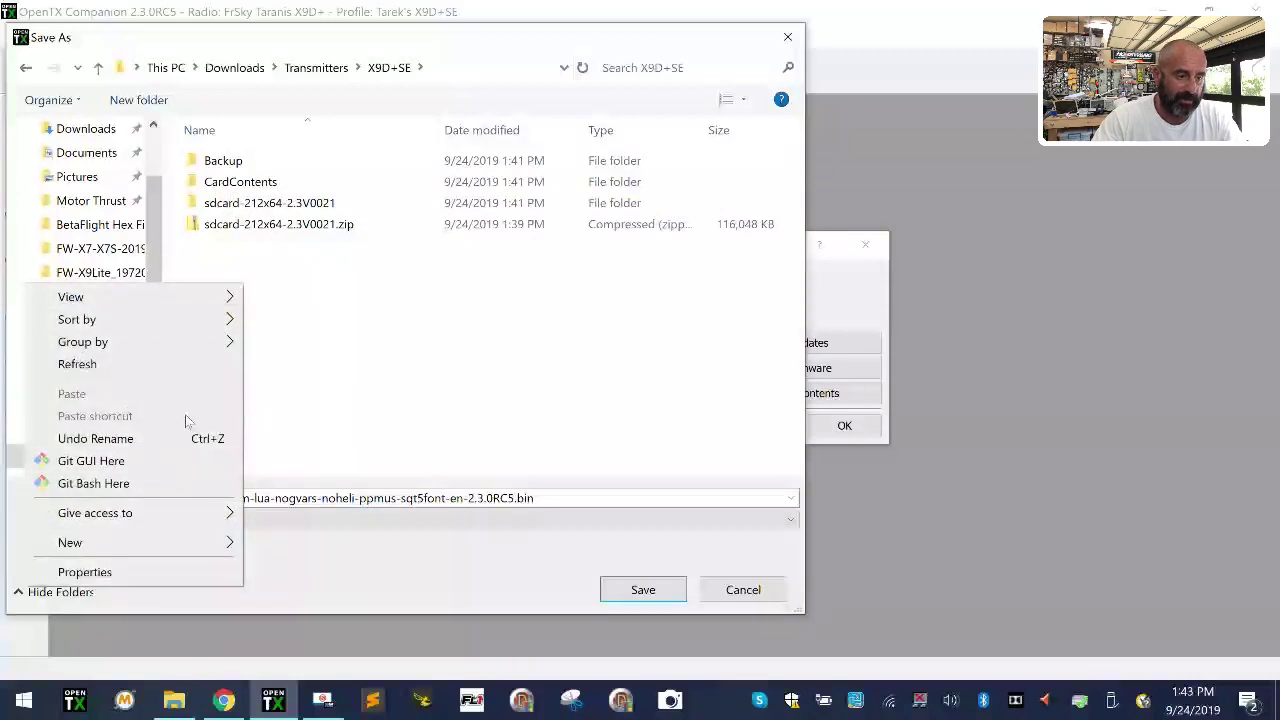
click(344, 386)
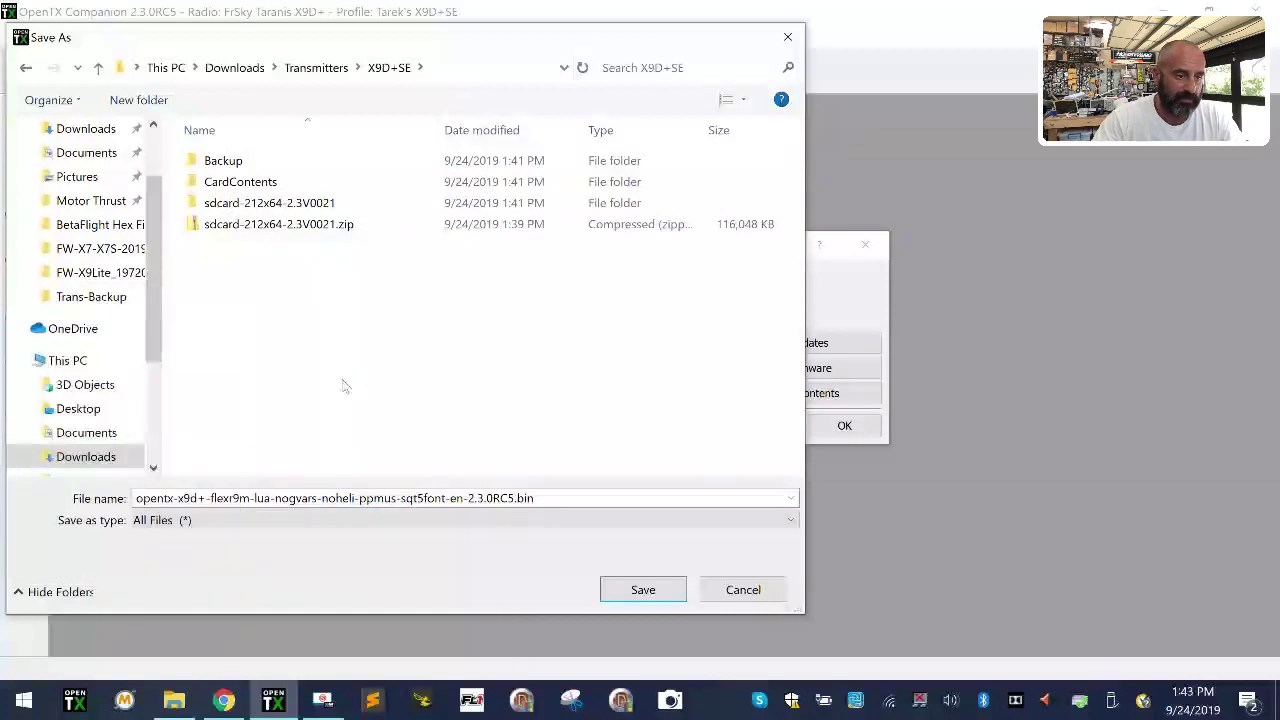
click(640, 592)
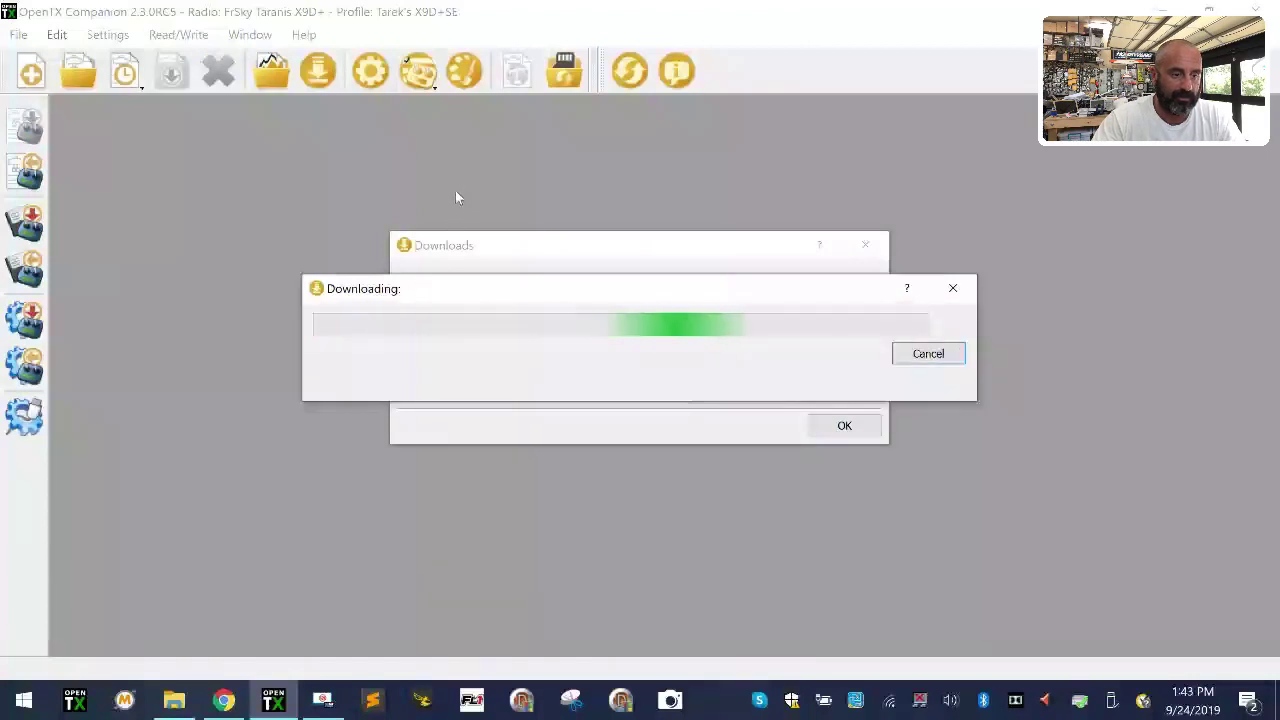
Step: Switch to File Explorer and open the SOUNDS folder inside the extracted sdcard-212x64-2.3V0021 folder
click(174, 700)
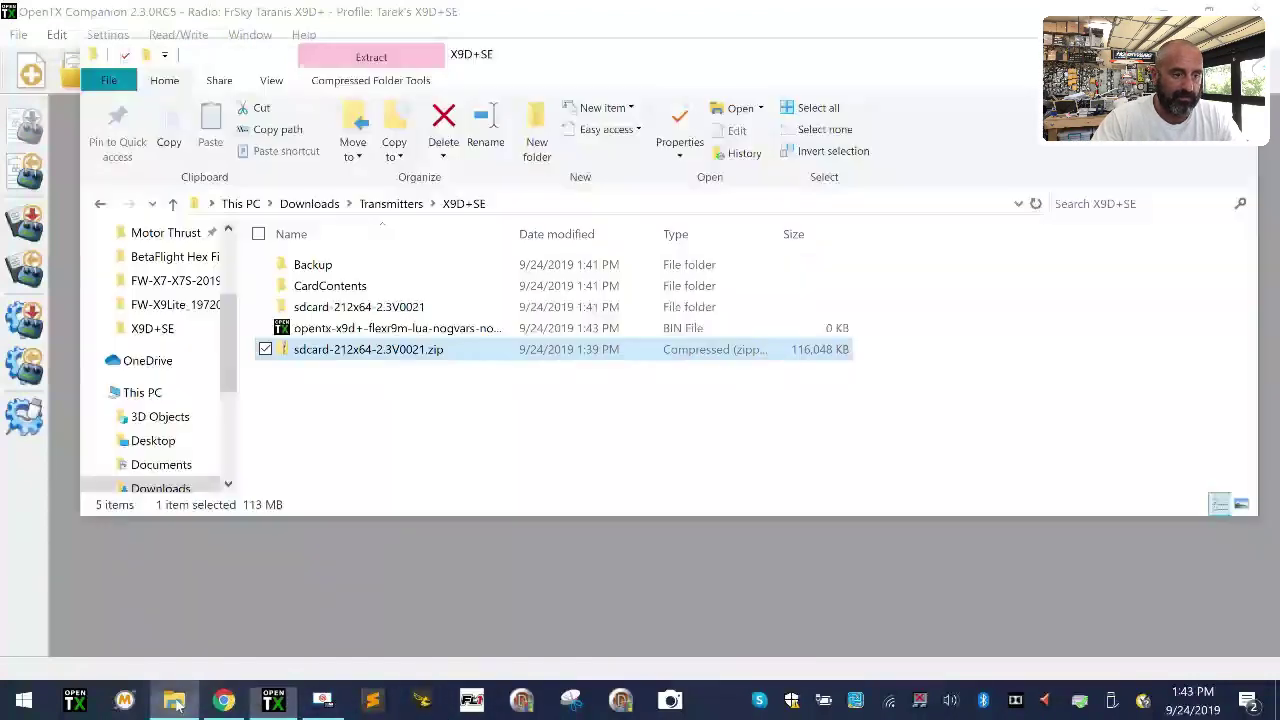
double_click(325, 308)
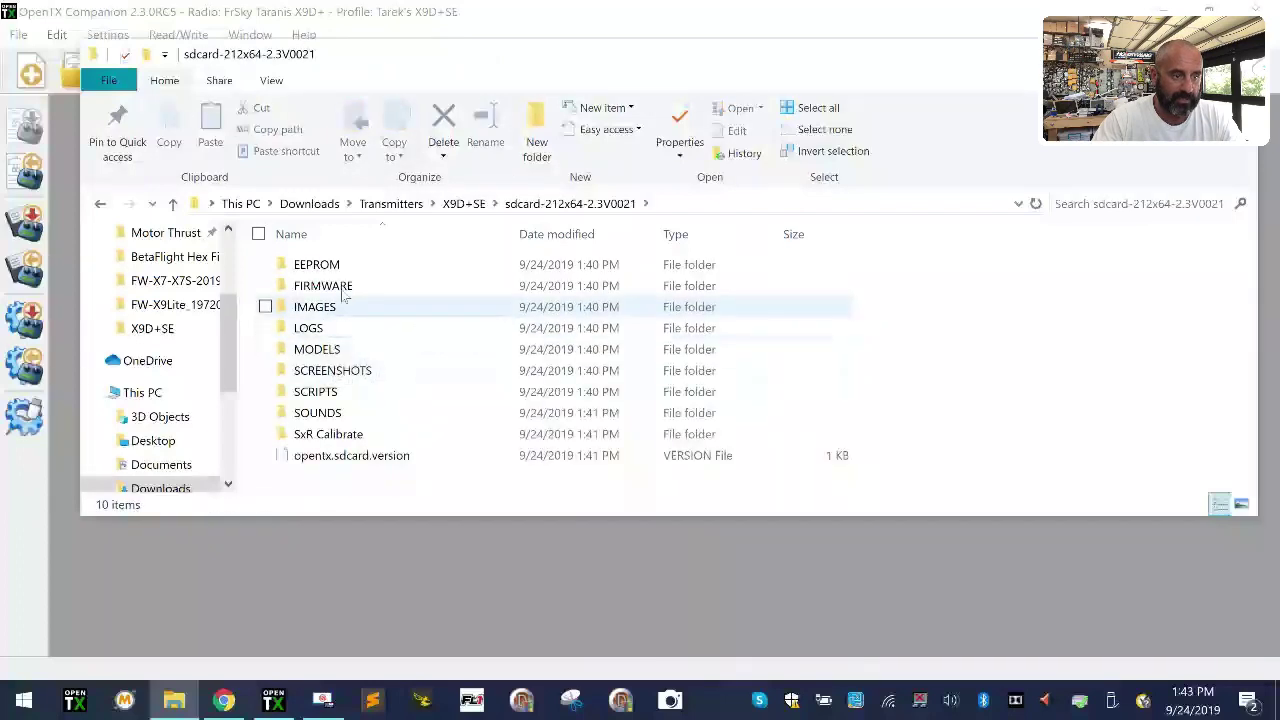
click(349, 268)
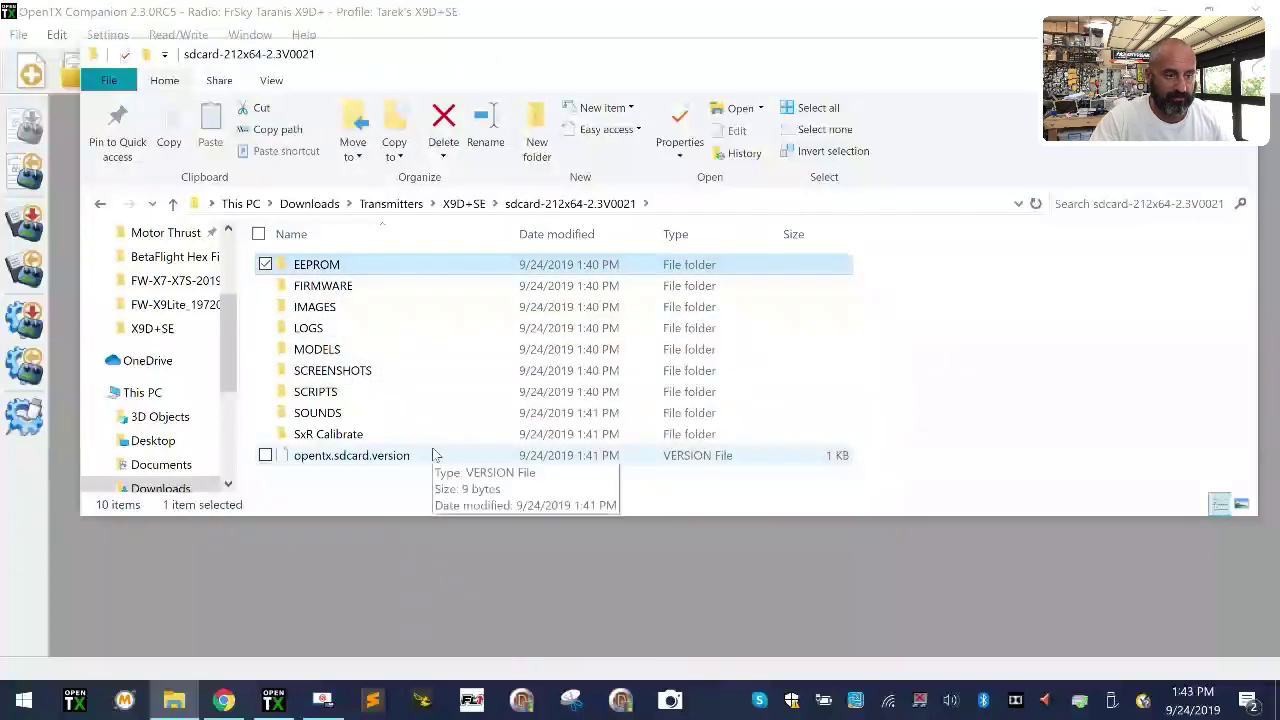
shift+click(435, 455)
click(390, 432)
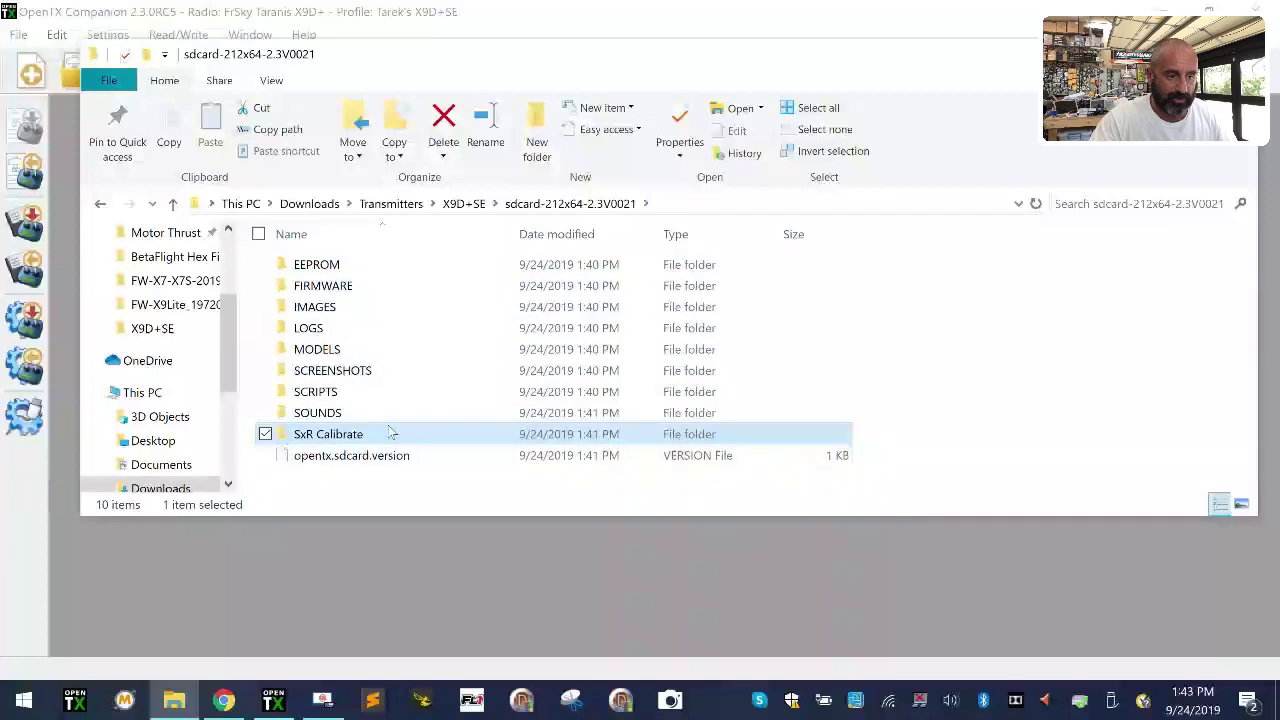
click(391, 416)
double_click(391, 416)
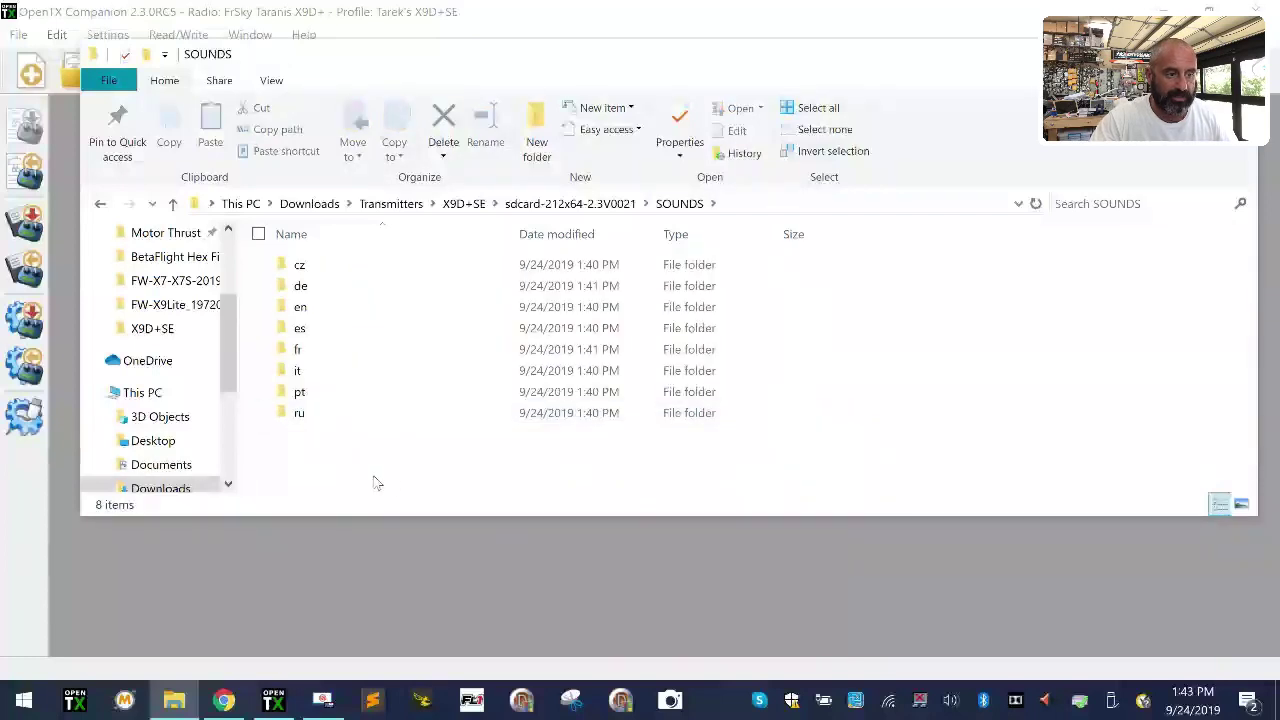
Step: Delete the cz, de, es, fr, it, pt and ru language folders from SOUNDS, keeping only en
drag(373, 476, 280, 331)
right_click(300, 340)
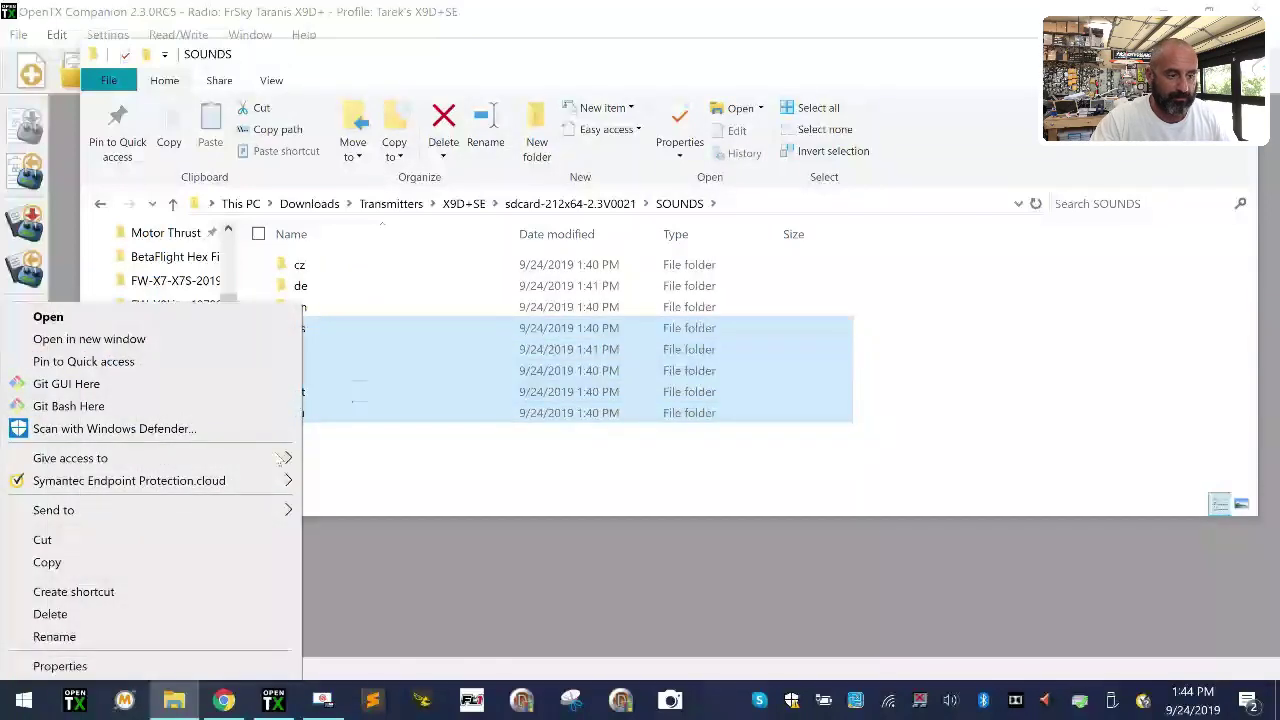
click(193, 613)
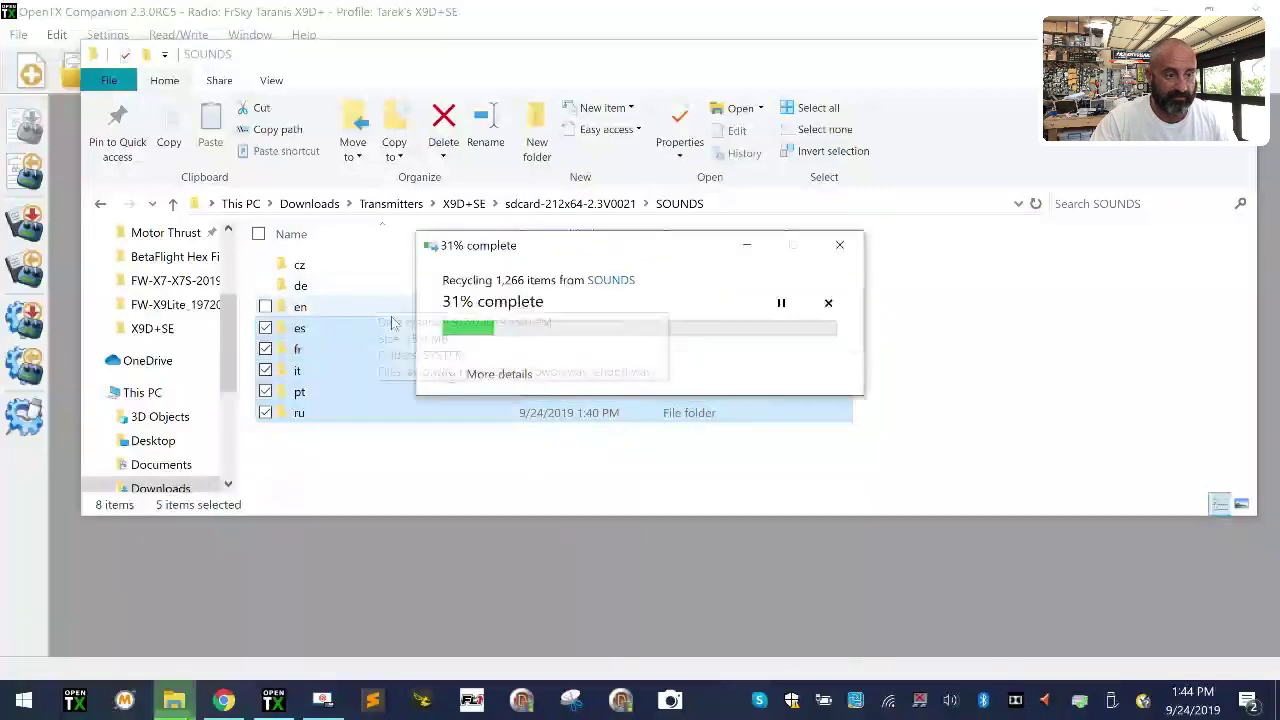
drag(354, 272, 361, 284)
right_click(361, 284)
click(150, 595)
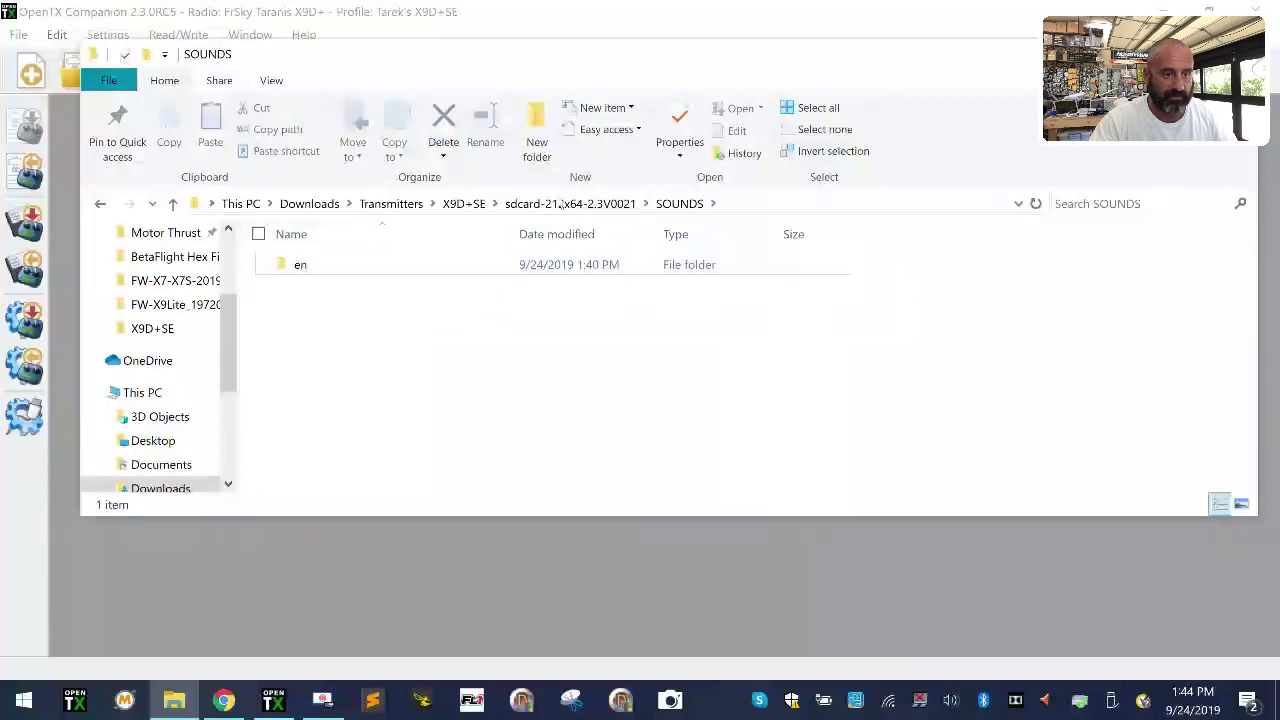
Step: Go up to the X9D+SE folder and check the size of the sdcard-212x64-2.3V0021 folder in its properties
click(610, 205)
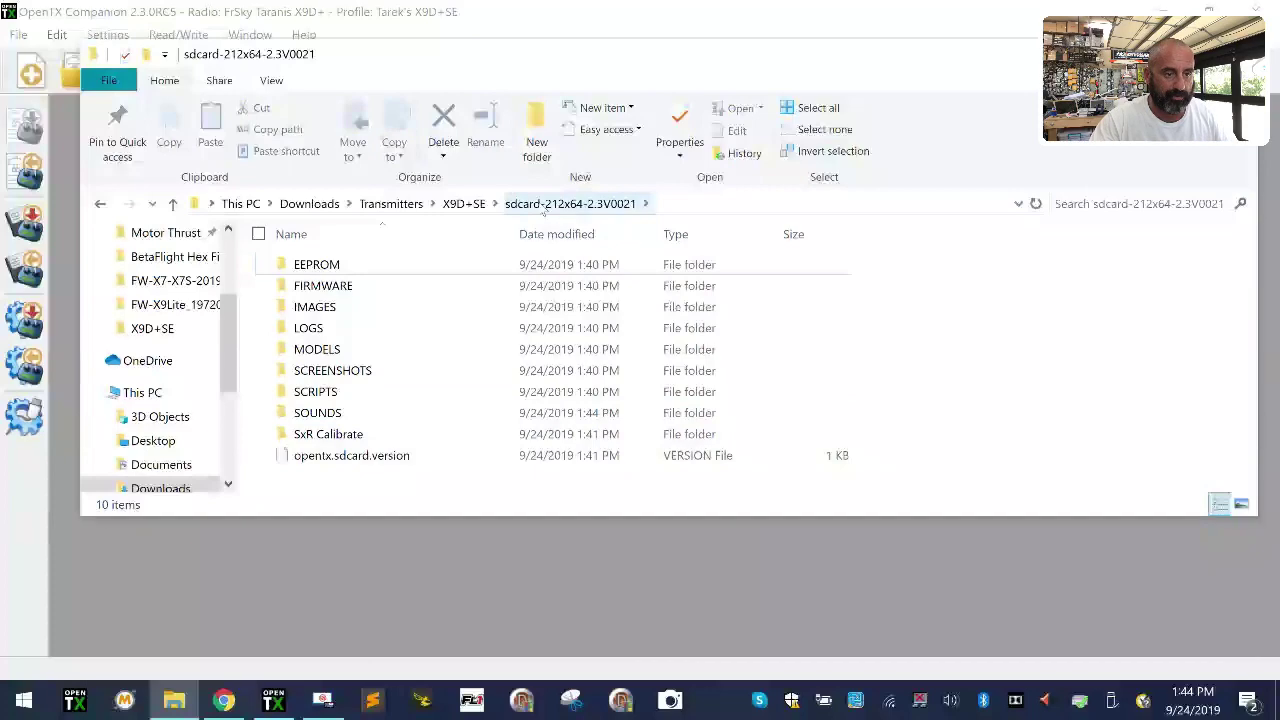
click(464, 203)
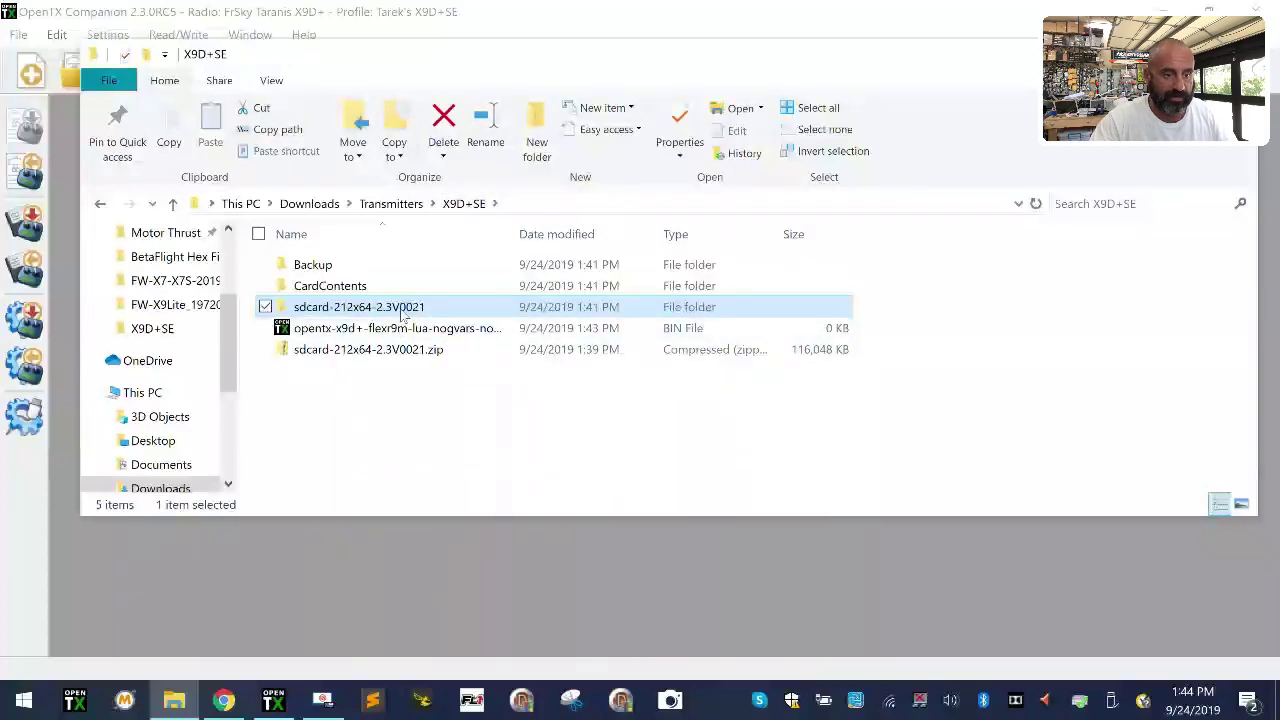
right_click(402, 314)
click(243, 660)
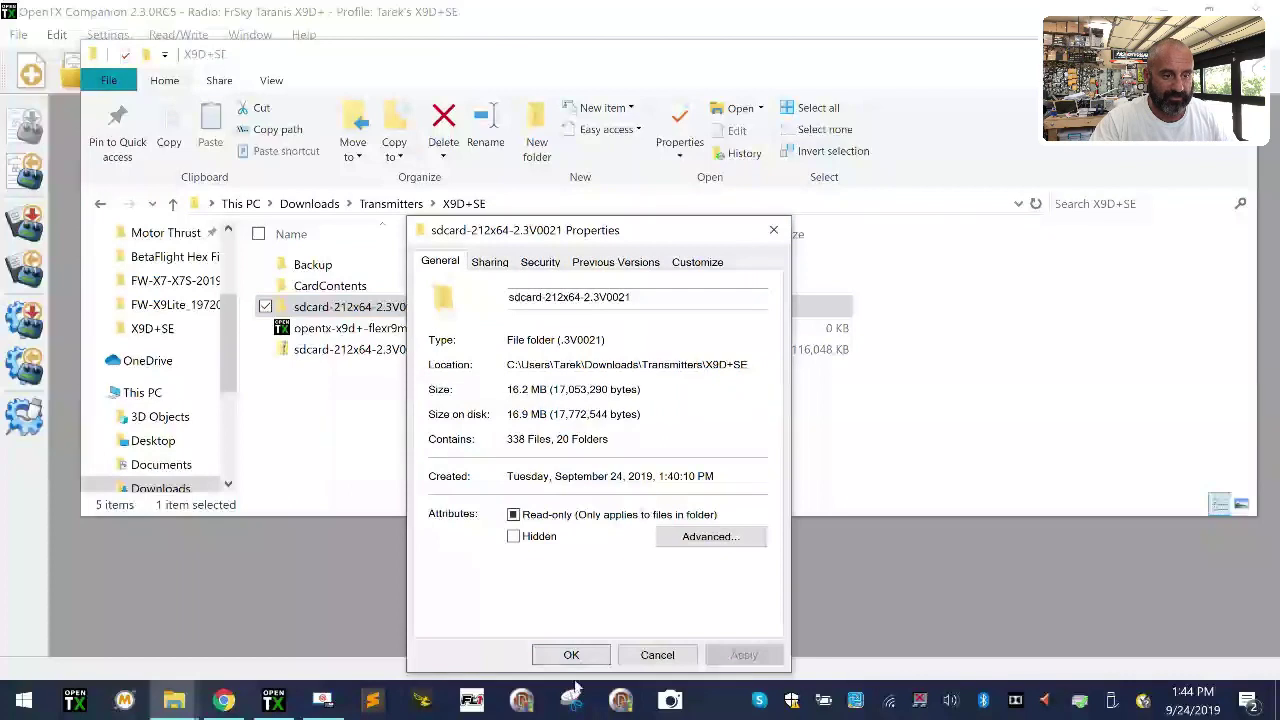
click(657, 655)
Step: Move all files and folders from sdcard-212x64-2.3V0021 into the CardContents folder
double_click(357, 312)
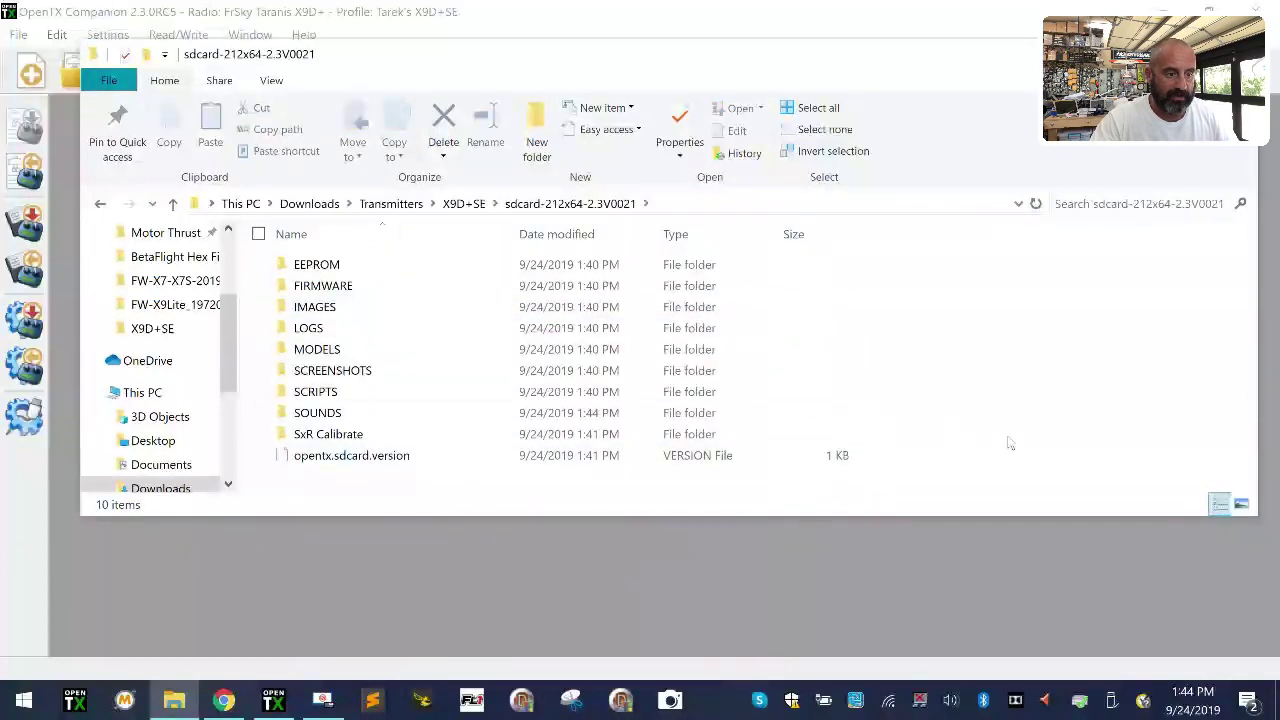
drag(949, 489, 256, 253)
right_click(424, 370)
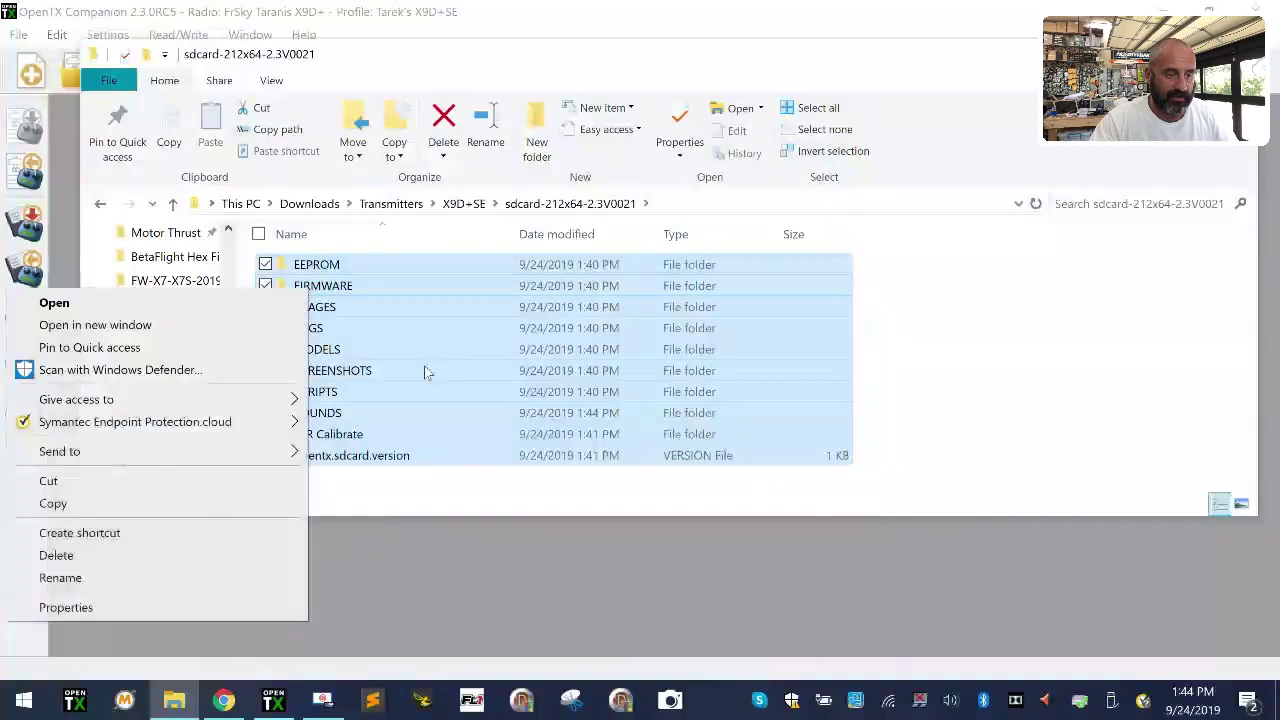
click(220, 482)
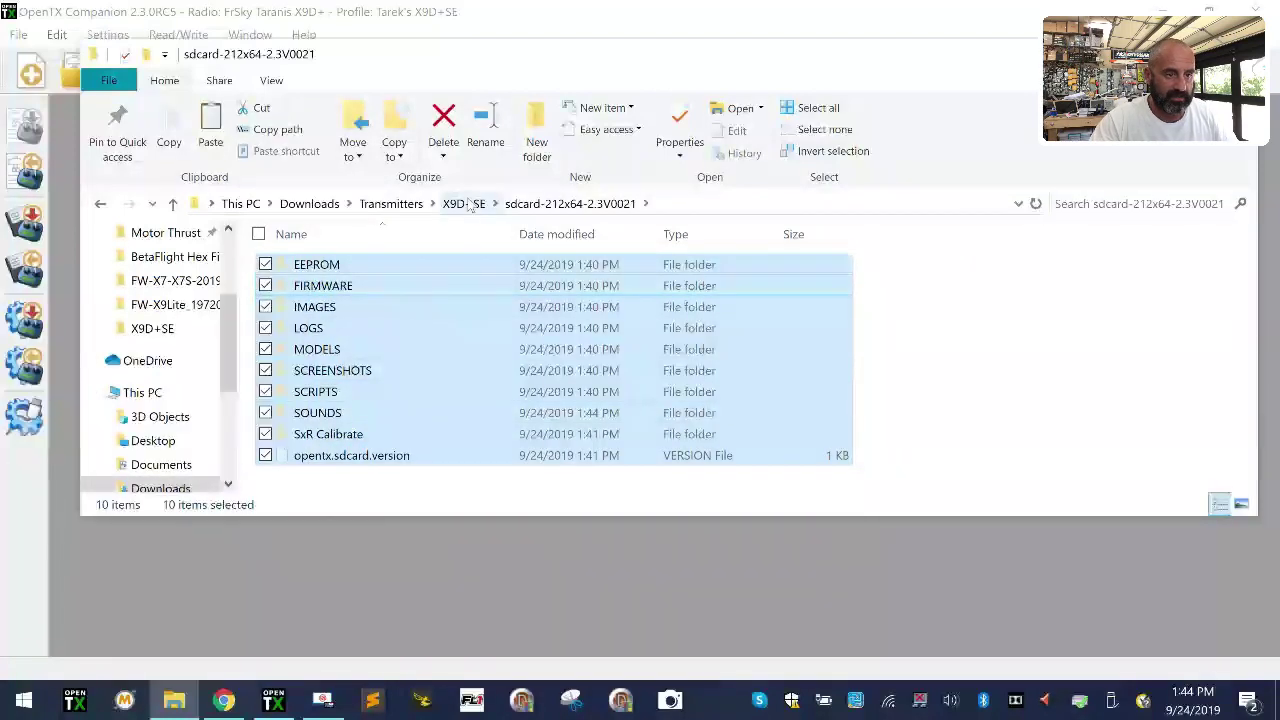
click(465, 204)
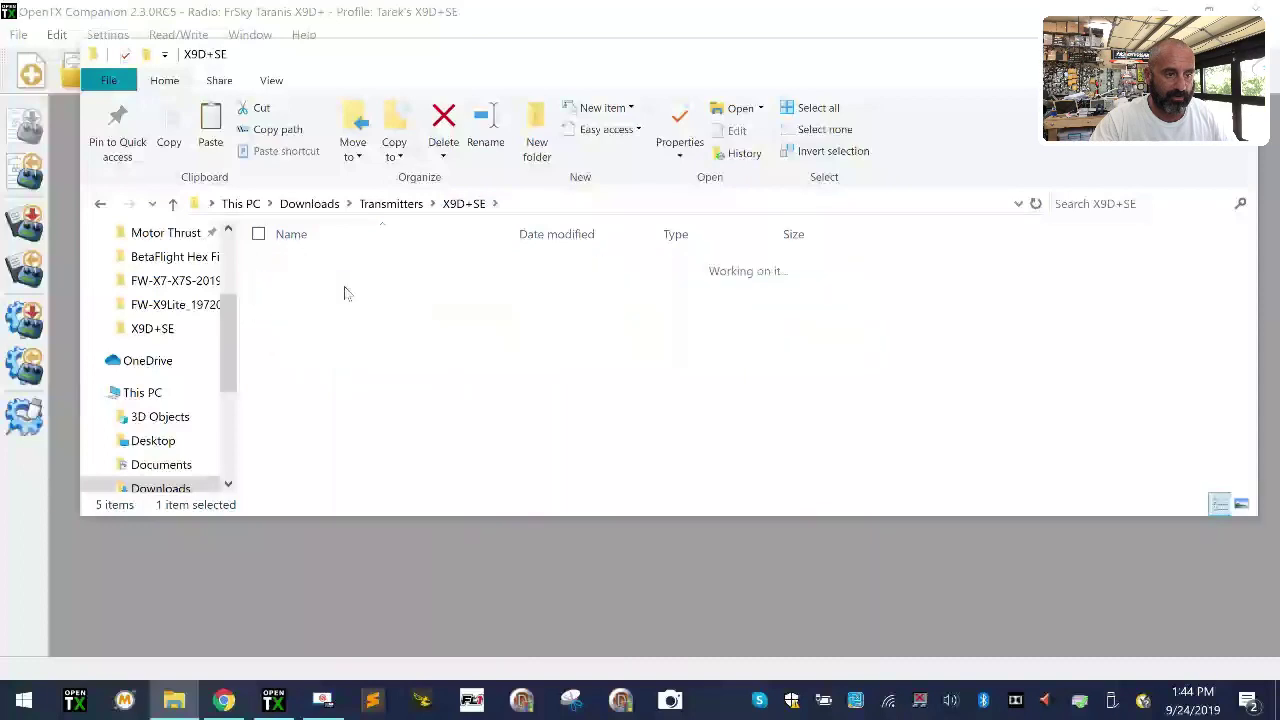
right_click(346, 289)
click(231, 417)
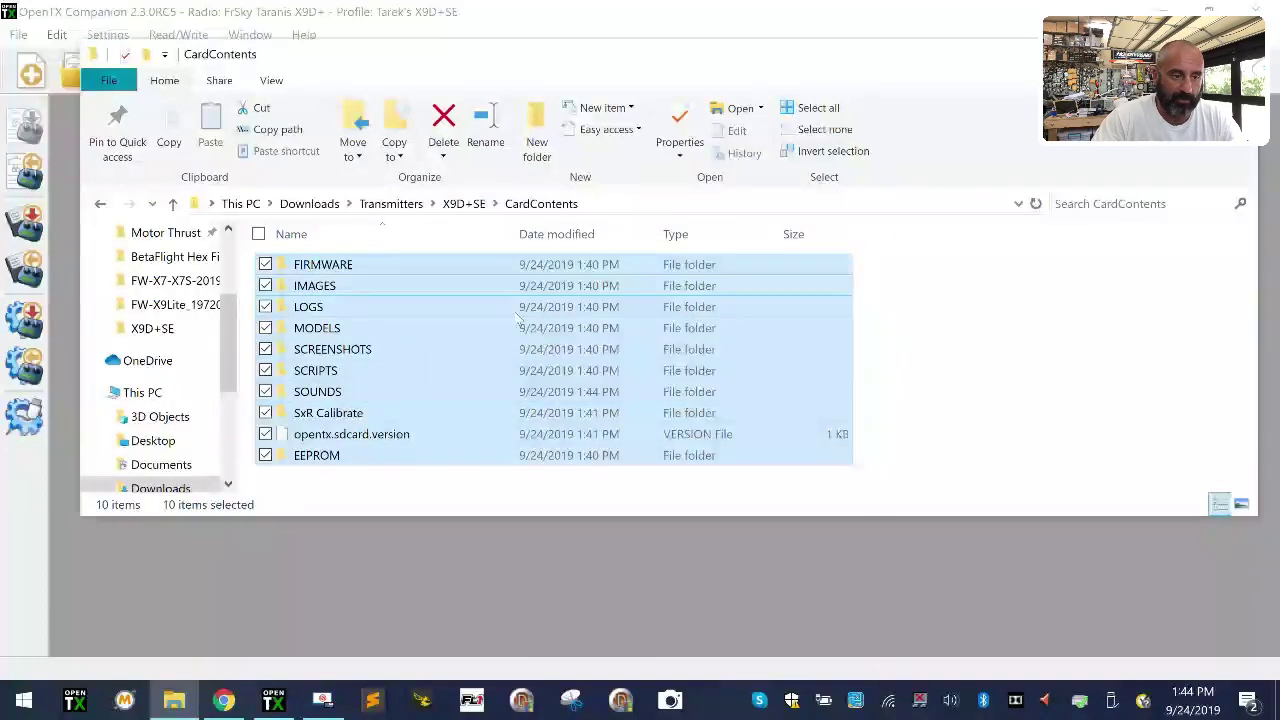
click(931, 366)
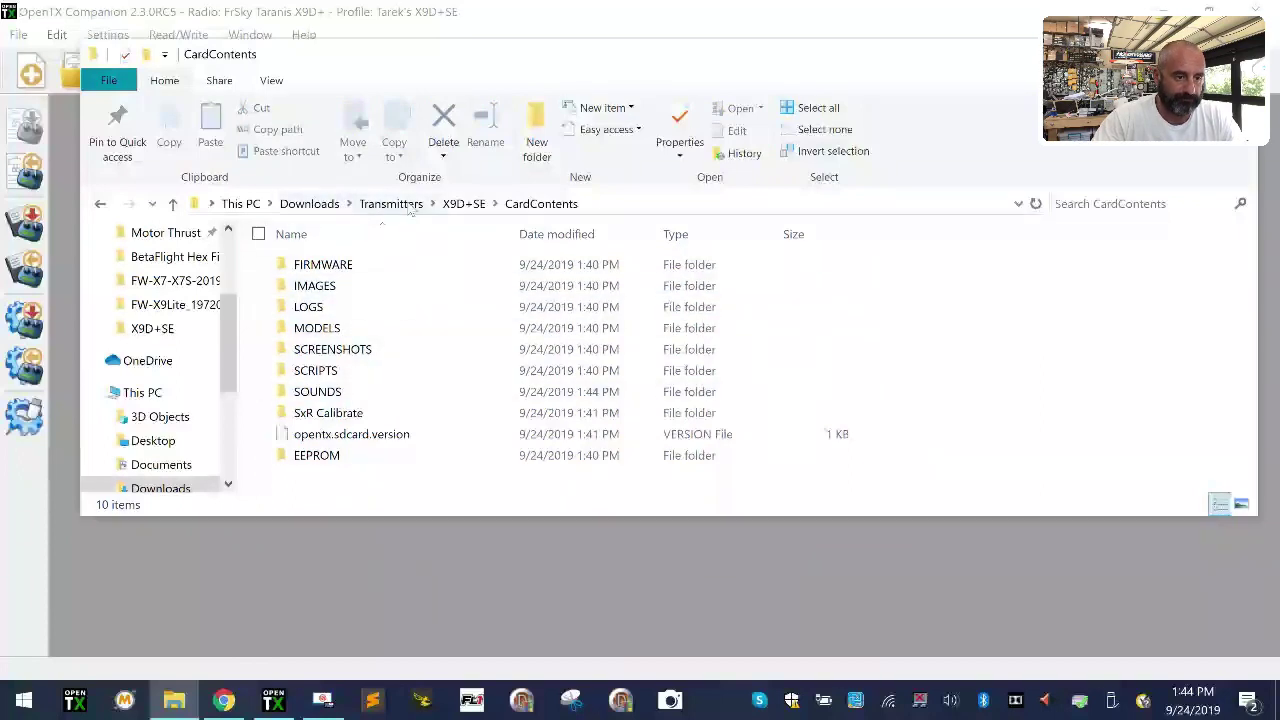
Step: Rename the downloaded firmware BIN file in the X9D+SE folder to opentx-x9d+092419.bin
click(463, 203)
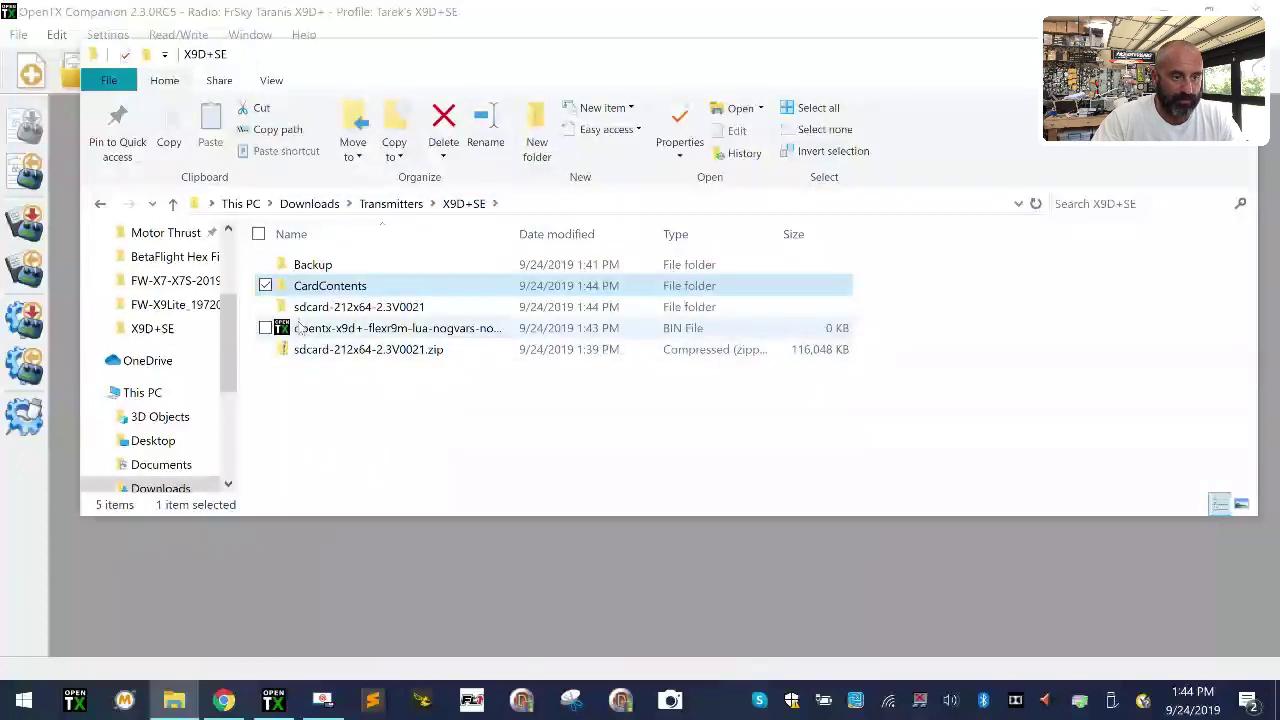
click(430, 326)
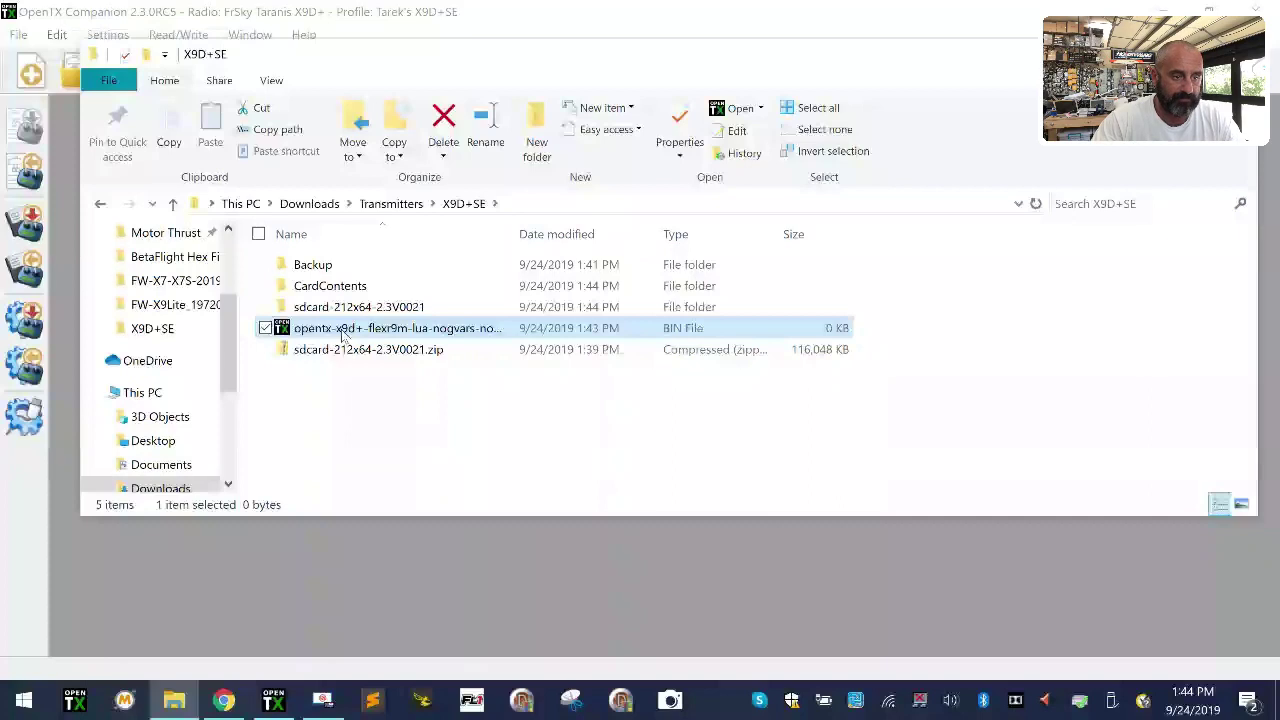
click(344, 334)
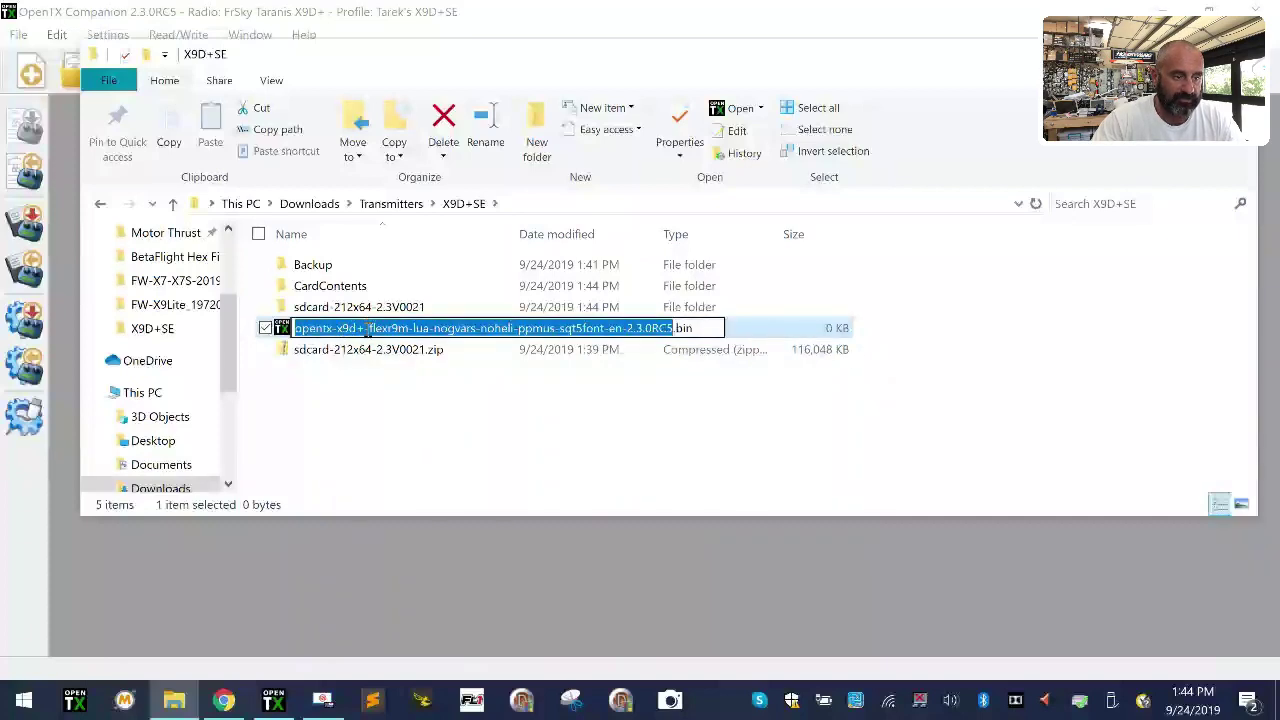
click(366, 328)
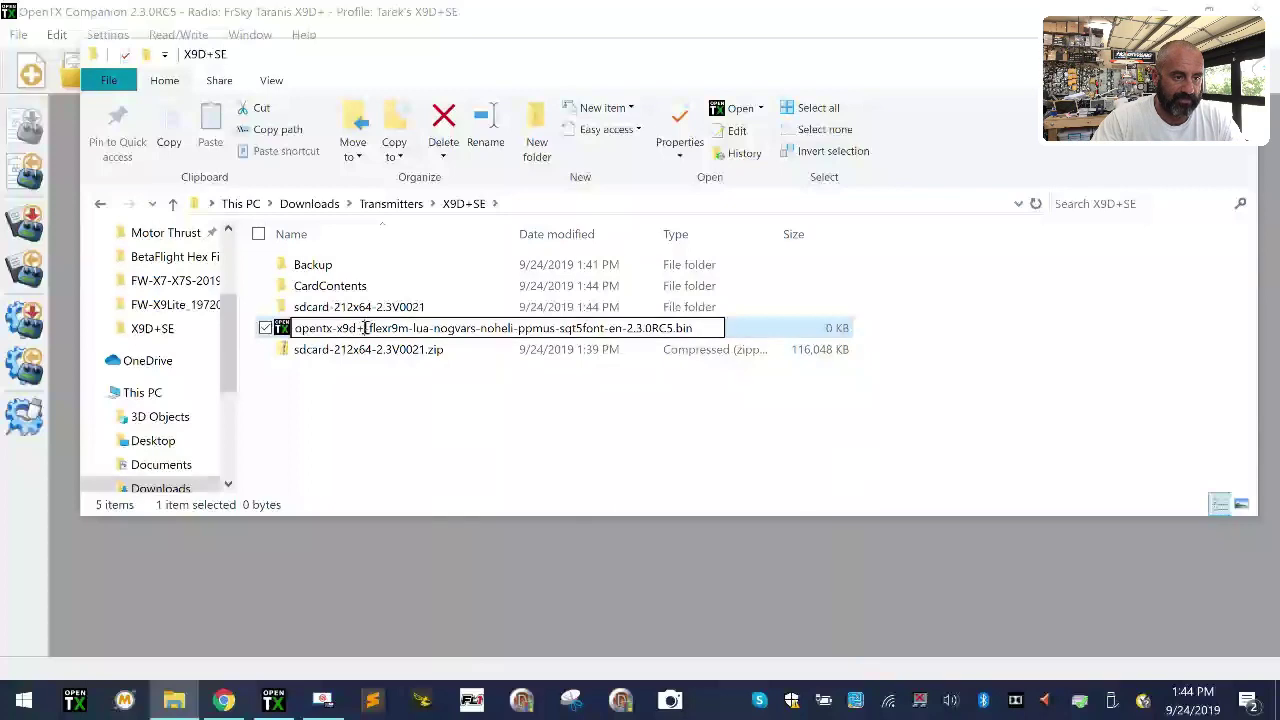
drag(365, 328, 800, 350)
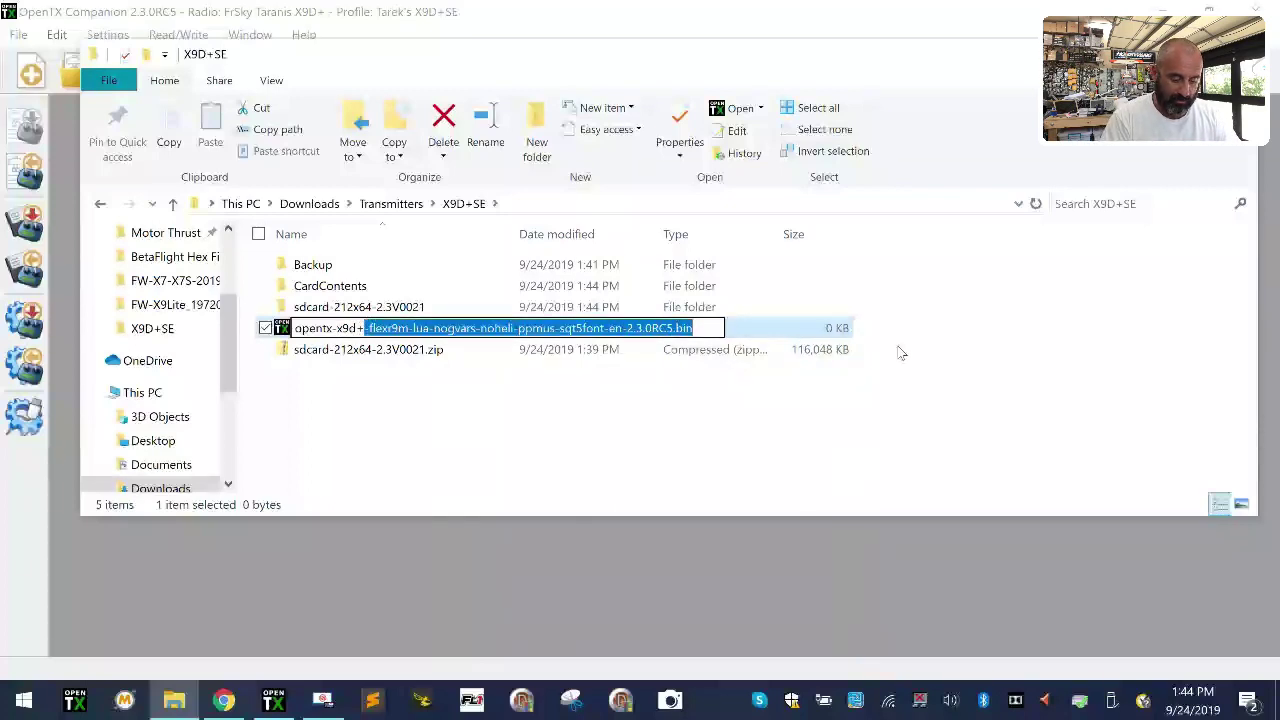
text(9d+)
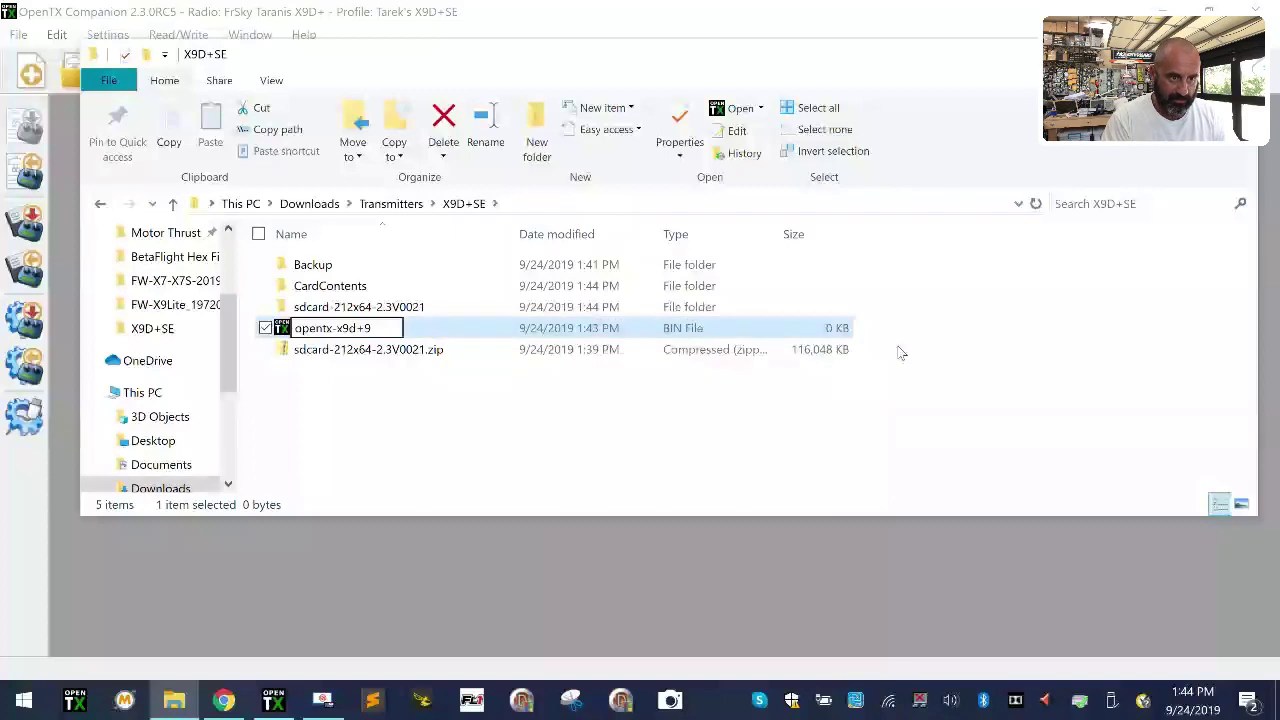
text(09241)
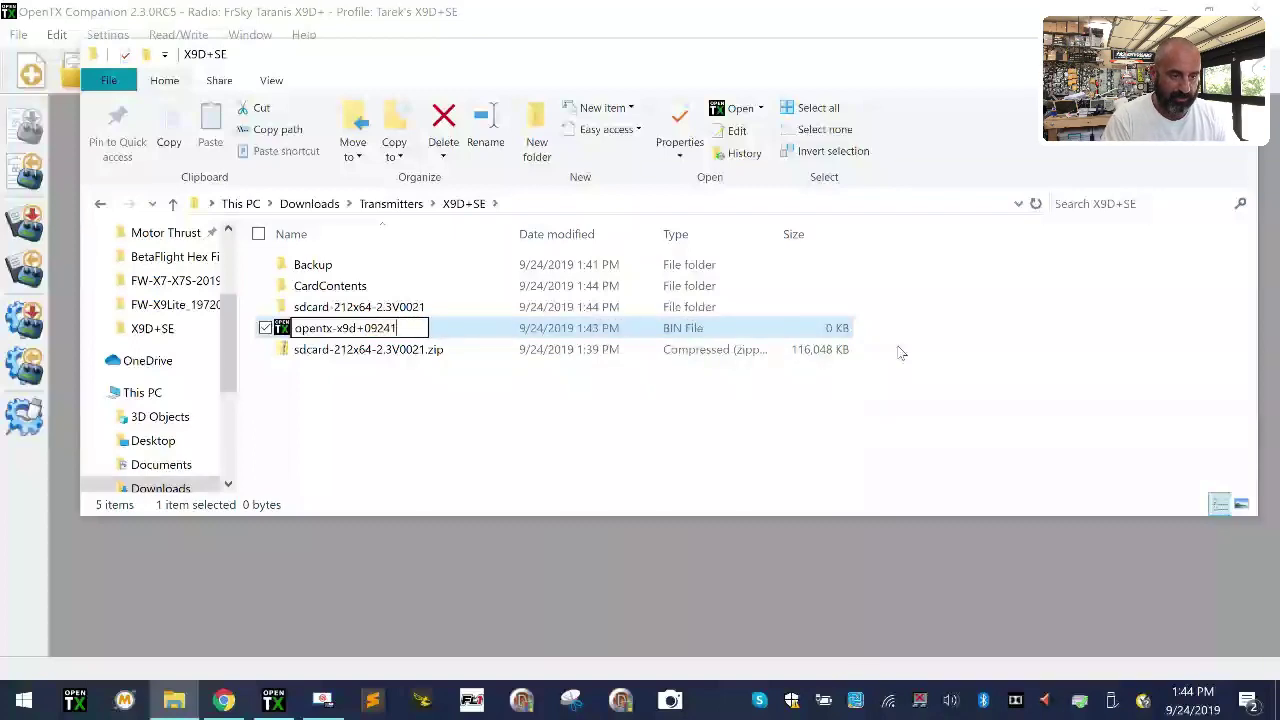
text(9.bin)
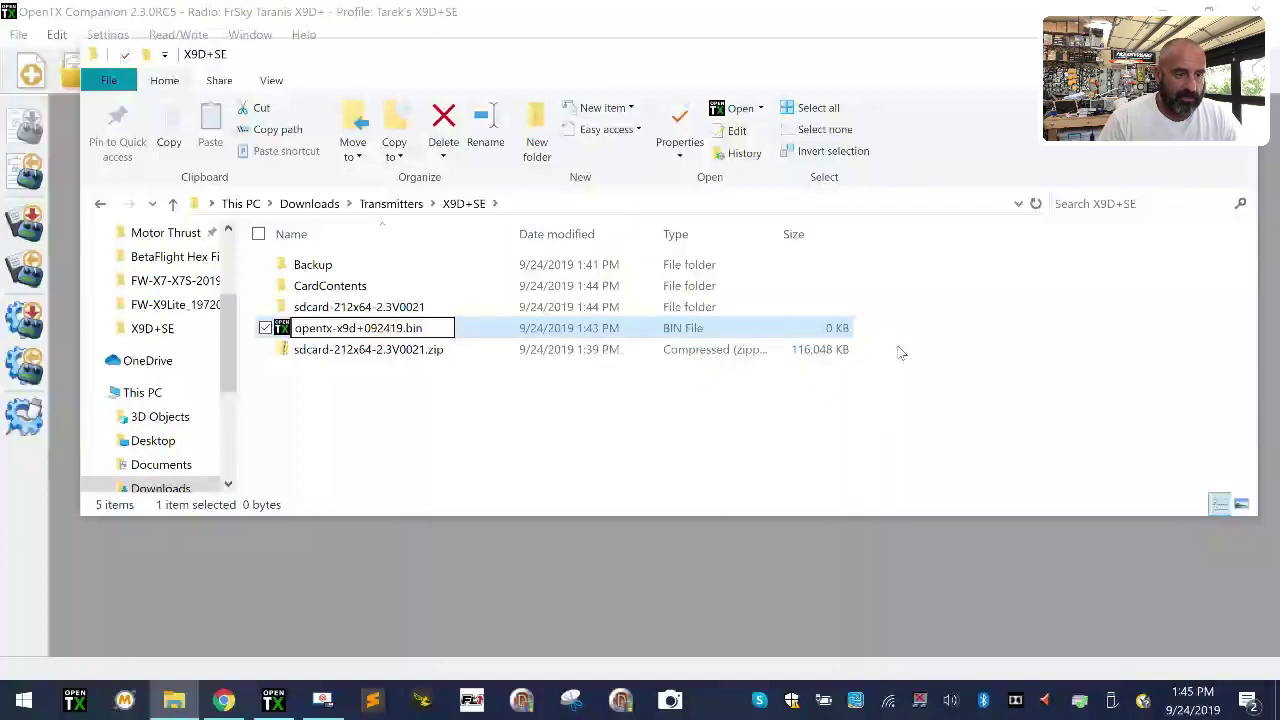
key(Return)
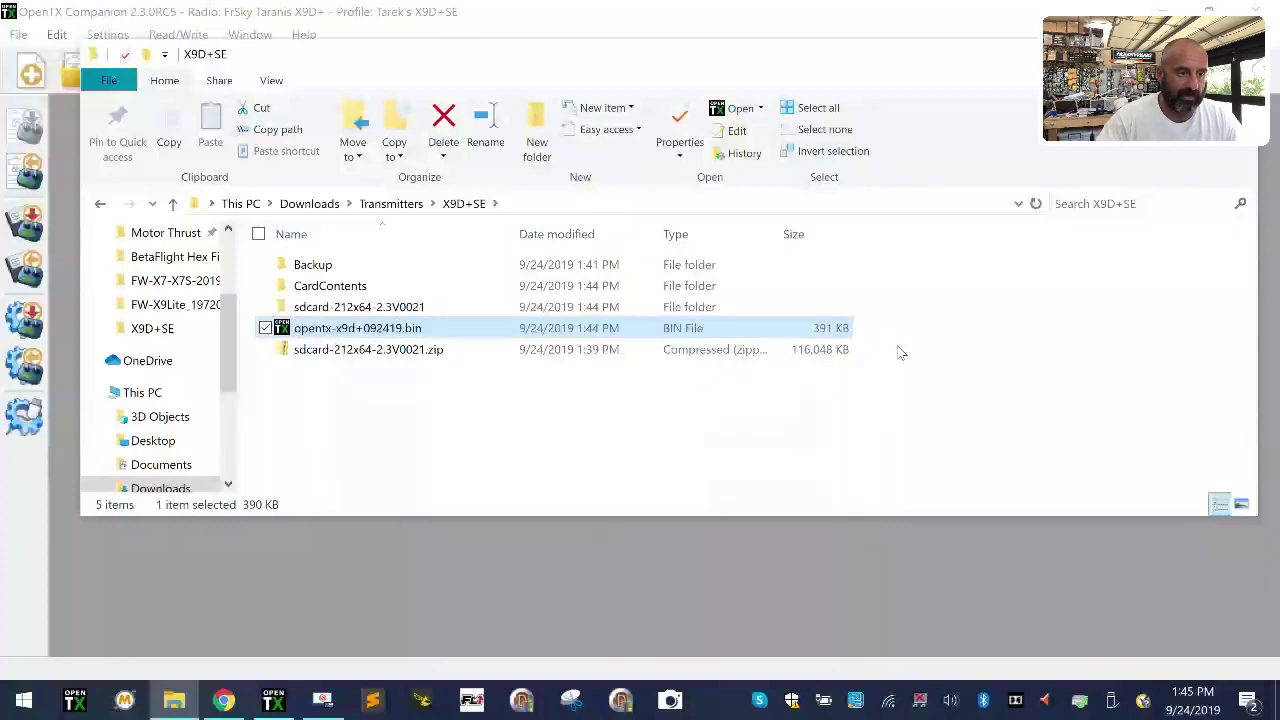
Step: Cut opentx-x9d+092419.bin and open the FIRMWARE folder inside CardContents
right_click(335, 334)
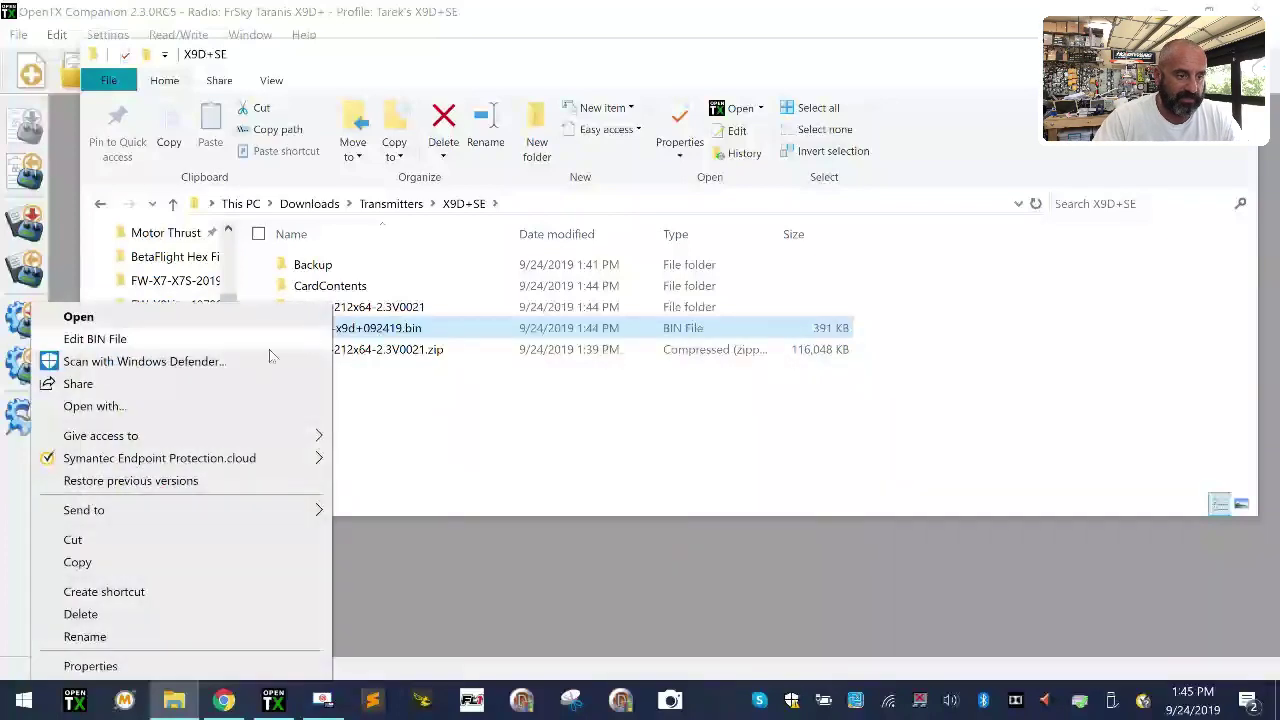
click(270, 540)
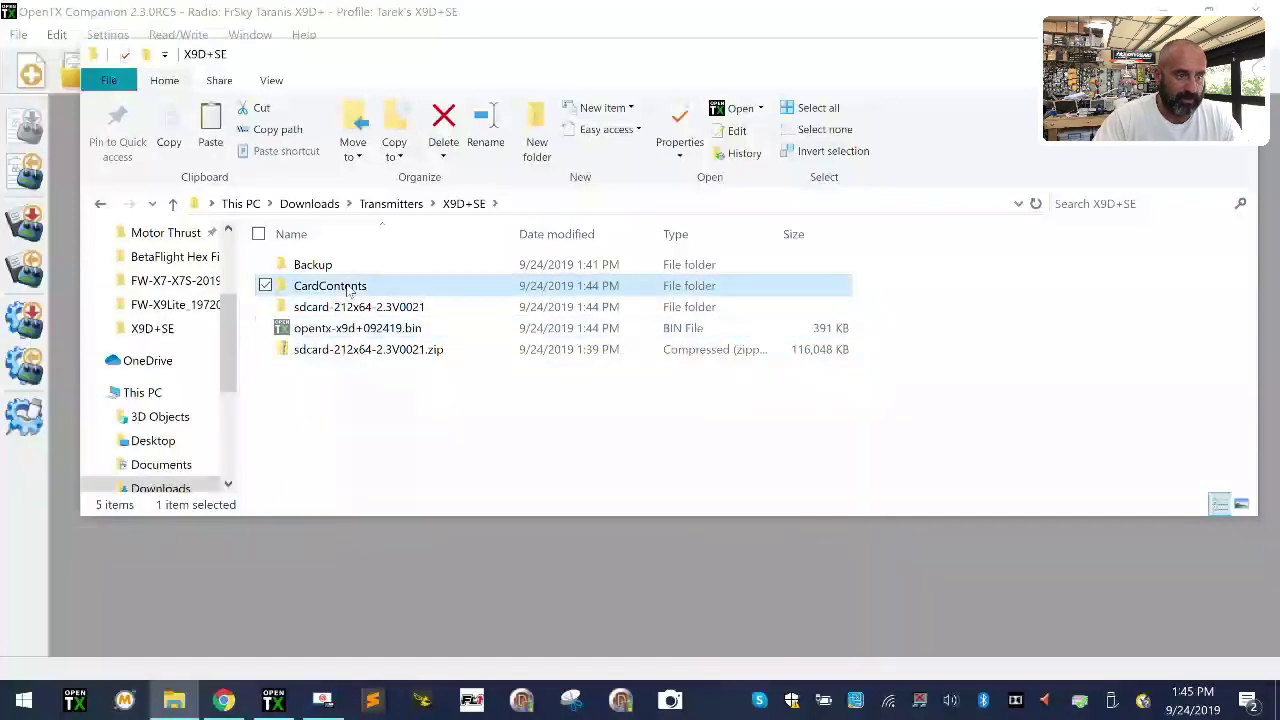
double_click(330, 286)
click(355, 287)
double_click(355, 287)
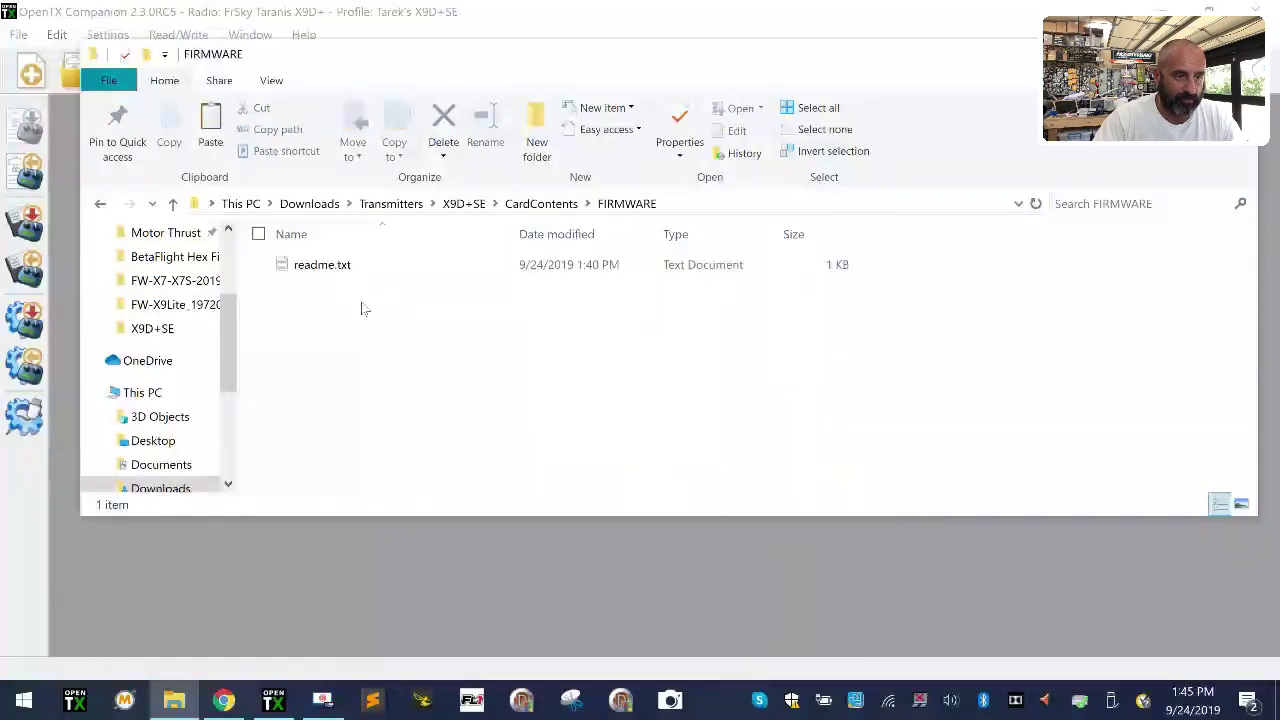
Step: Create a new folder named OpenTXFW inside the FIRMWARE folder
right_click(343, 302)
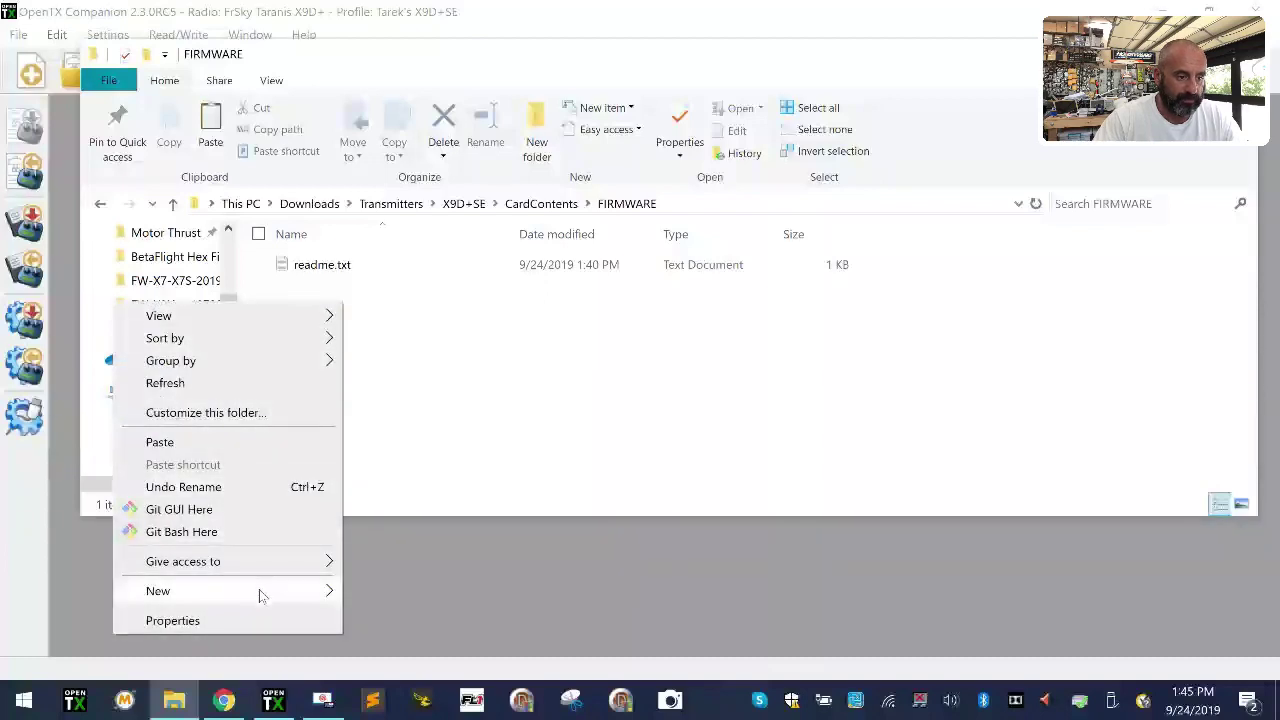
mouse_move(259, 590)
click(380, 335)
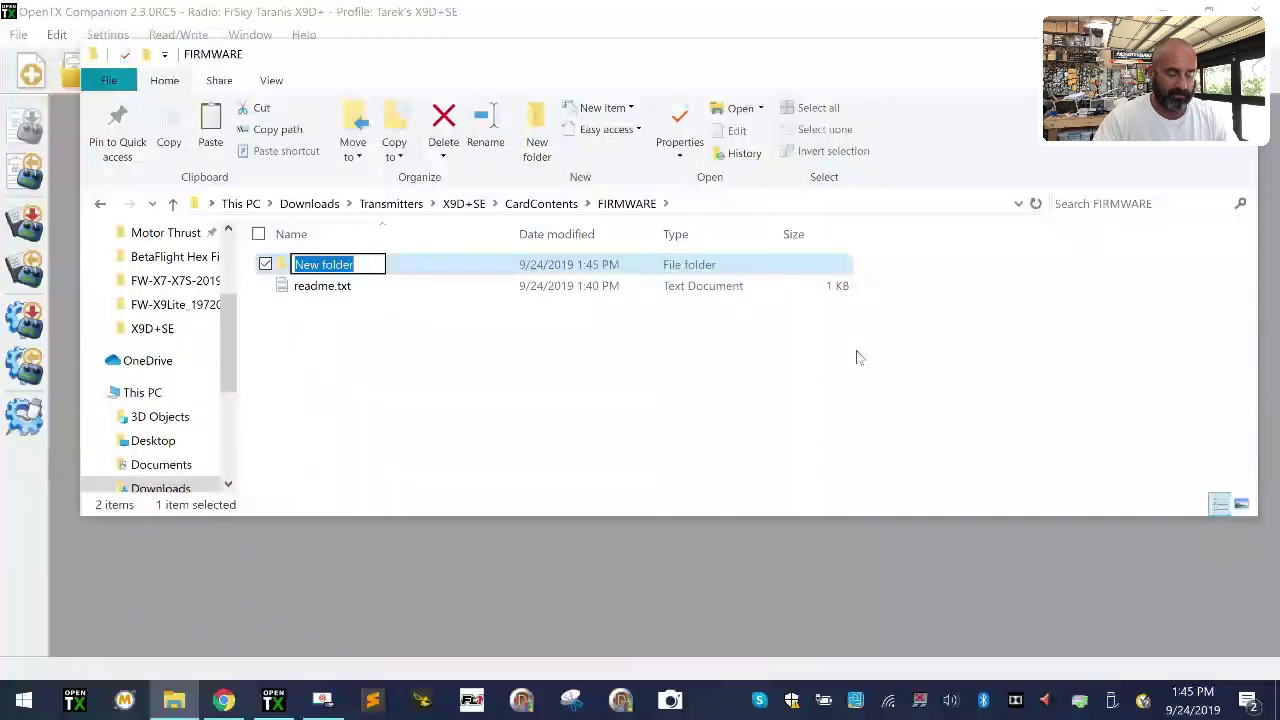
text(Open)
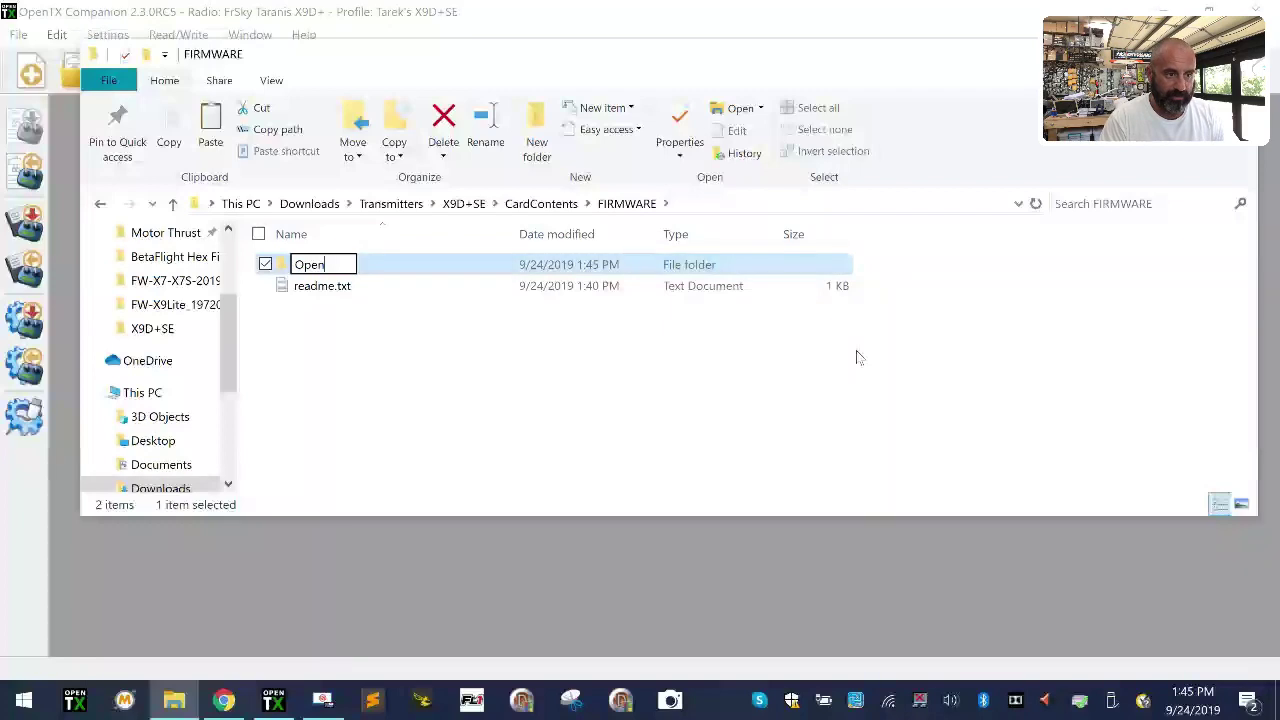
text(TXFW)
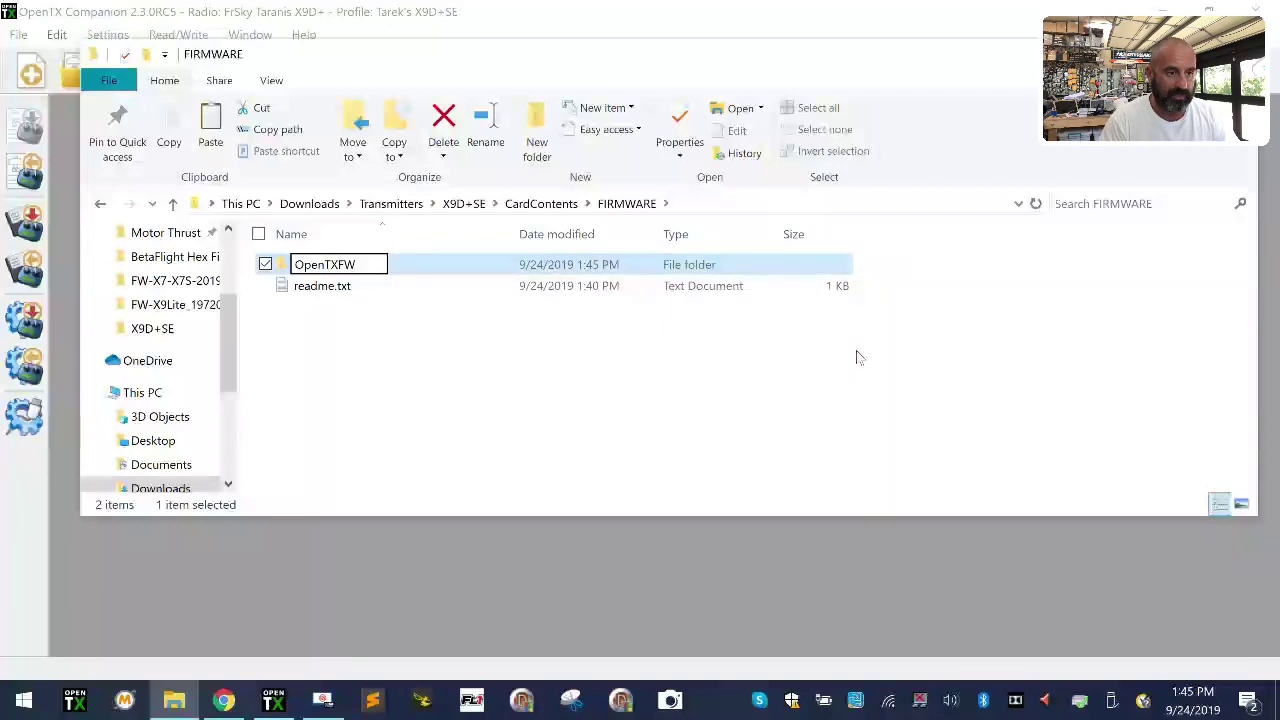
key(Return)
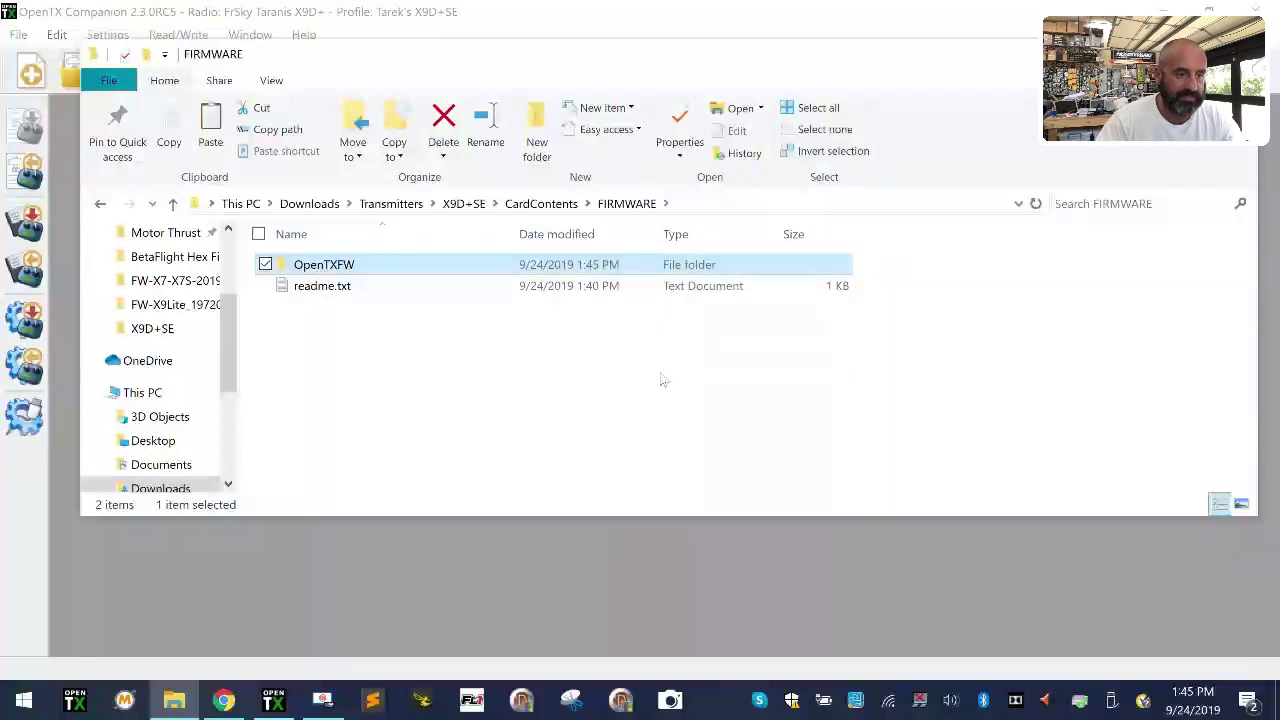
Step: Paste the cut firmware file into the OpenTXFW folder
double_click(380, 266)
right_click(386, 269)
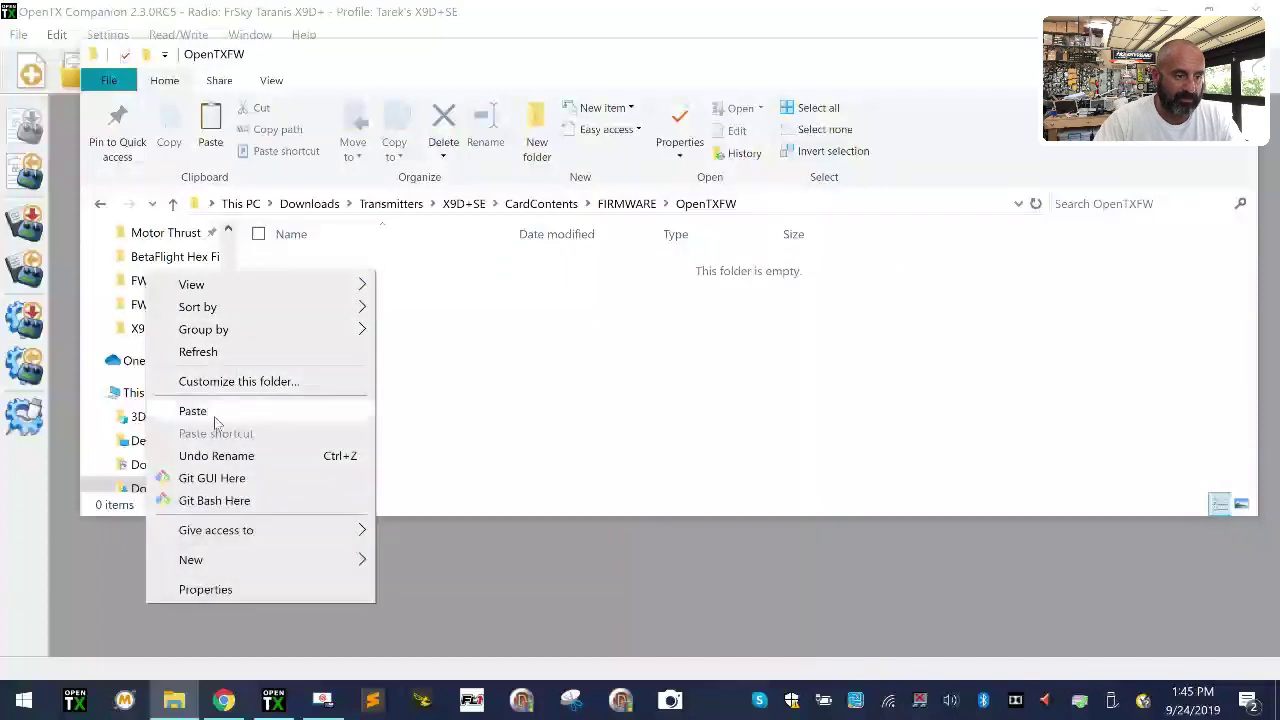
click(200, 408)
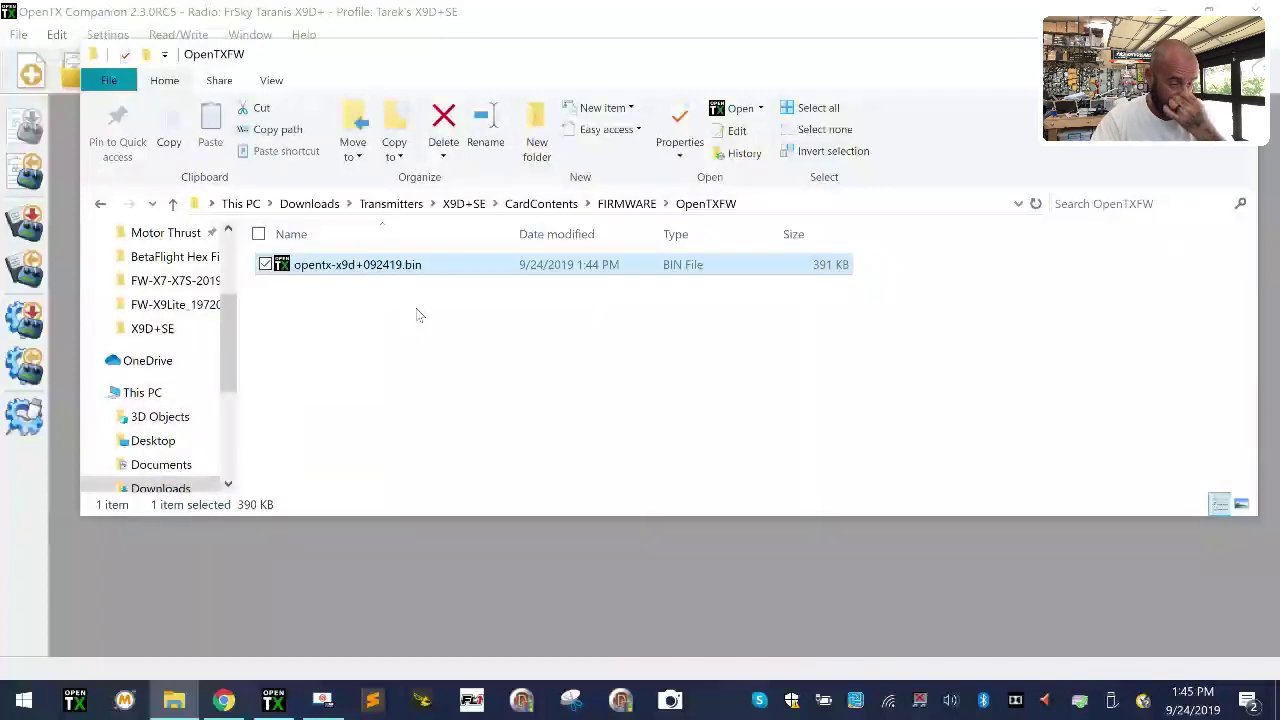
Step: Switch to OpenTX Companion and decline writing the firmware to the radio
click(336, 625)
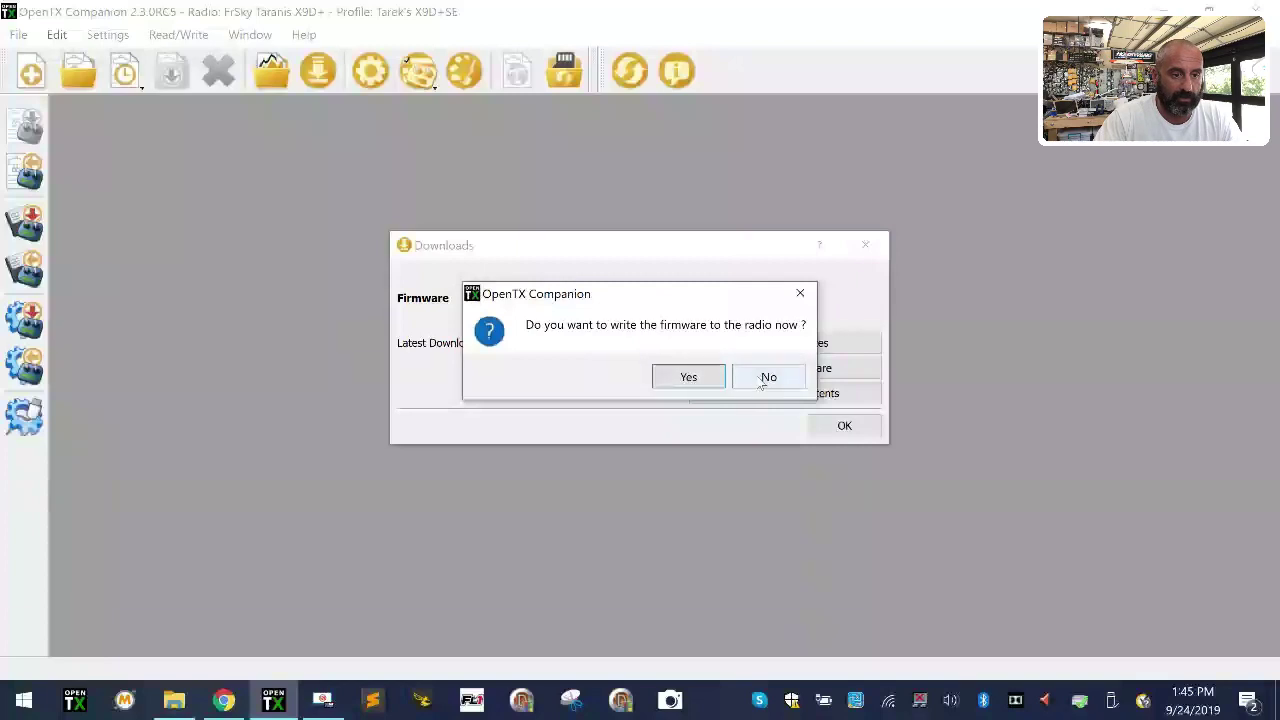
click(766, 377)
click(430, 635)
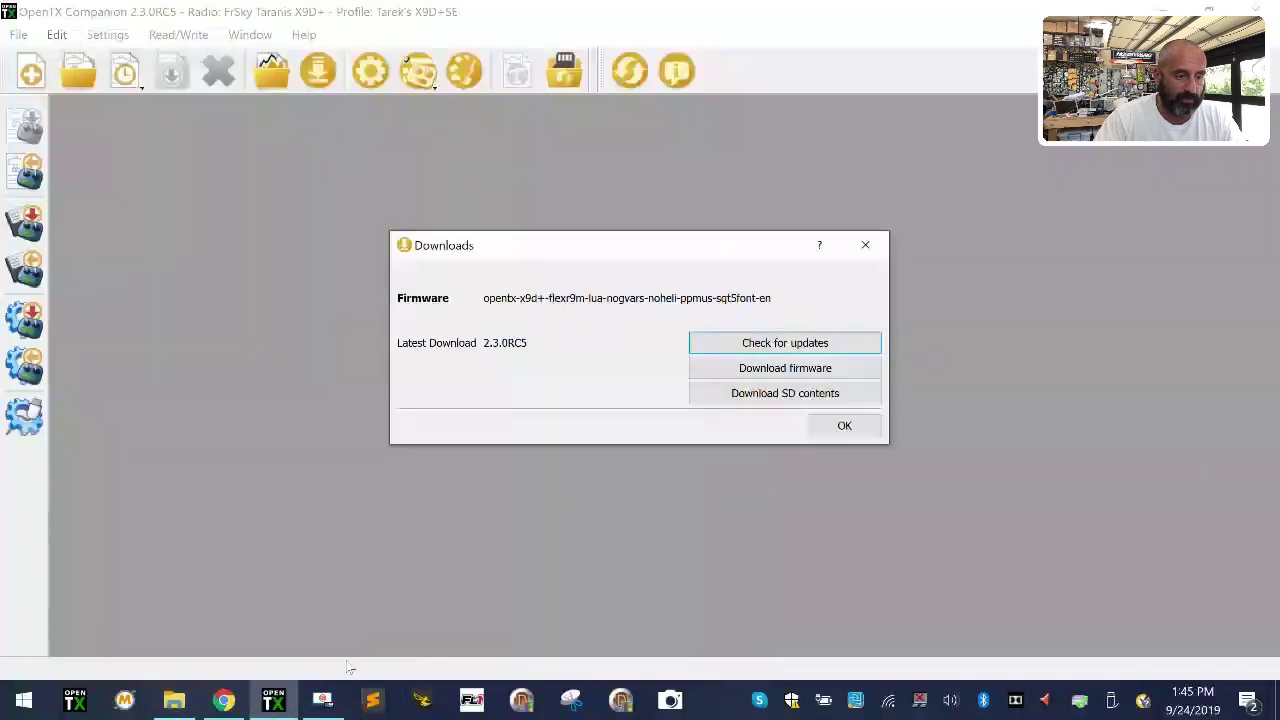
Step: Switch to Chrome and open the Download page of the FrSky website
click(220, 697)
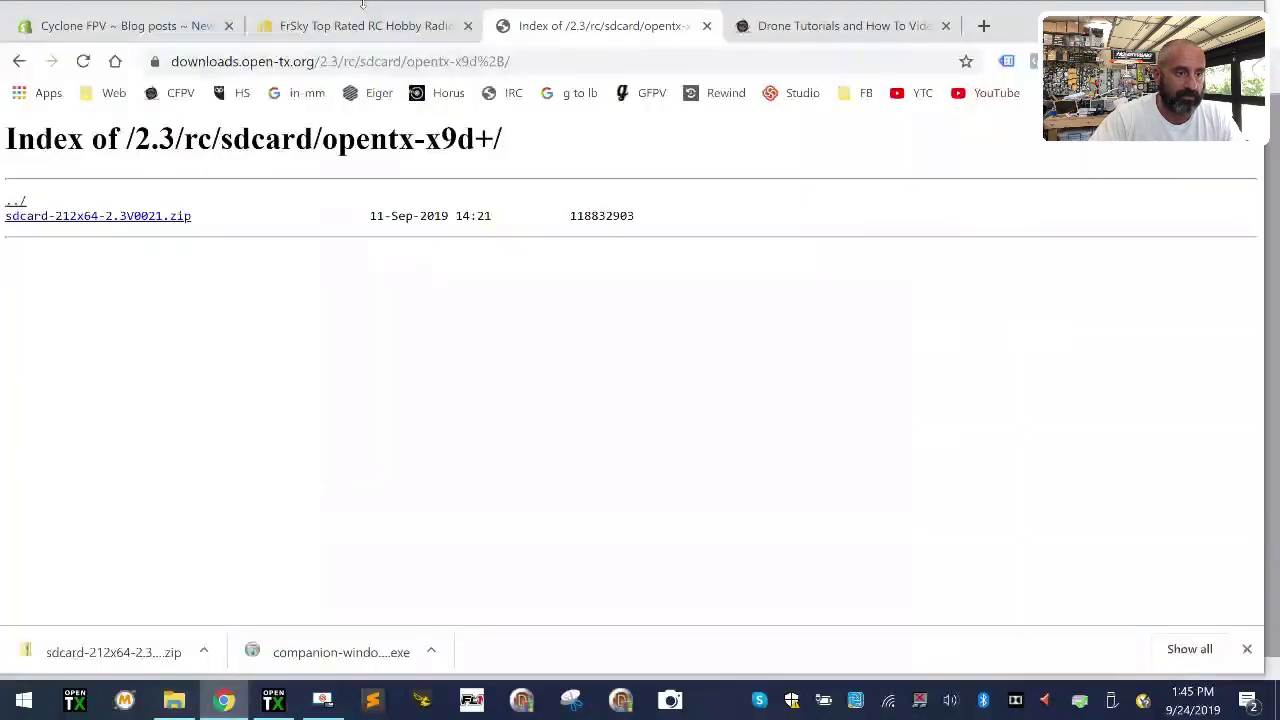
click(295, 22)
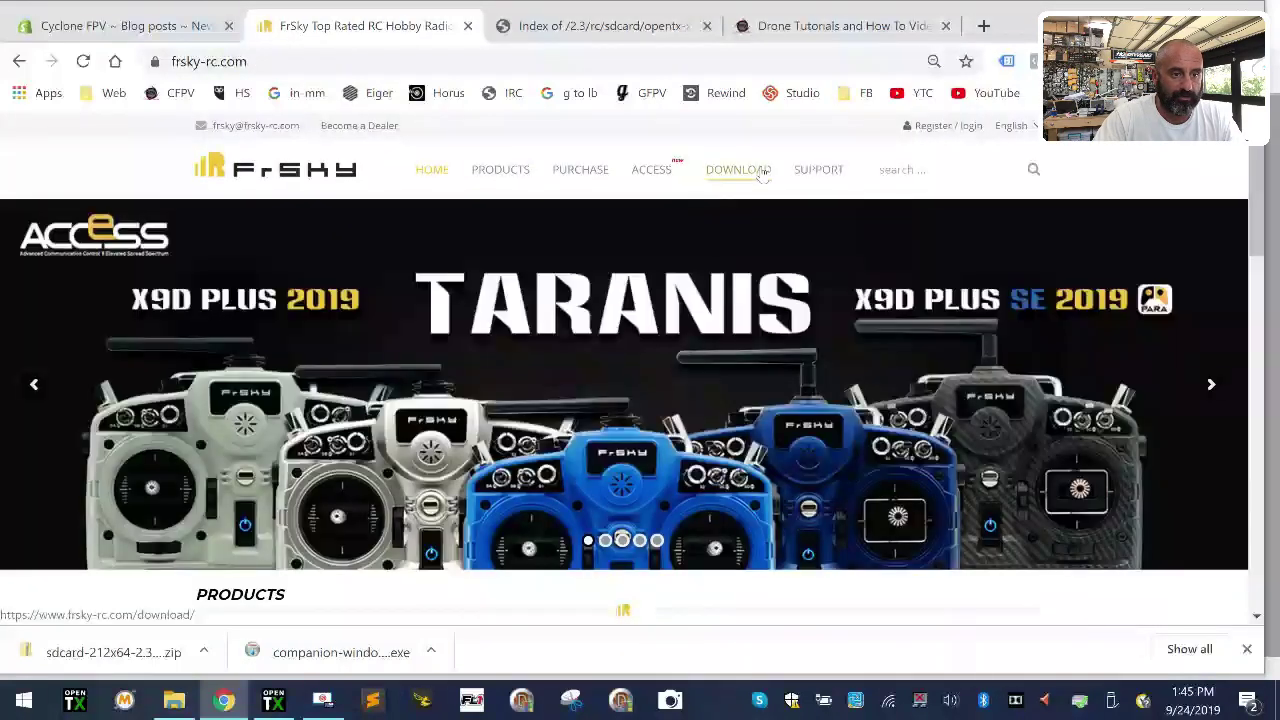
click(760, 170)
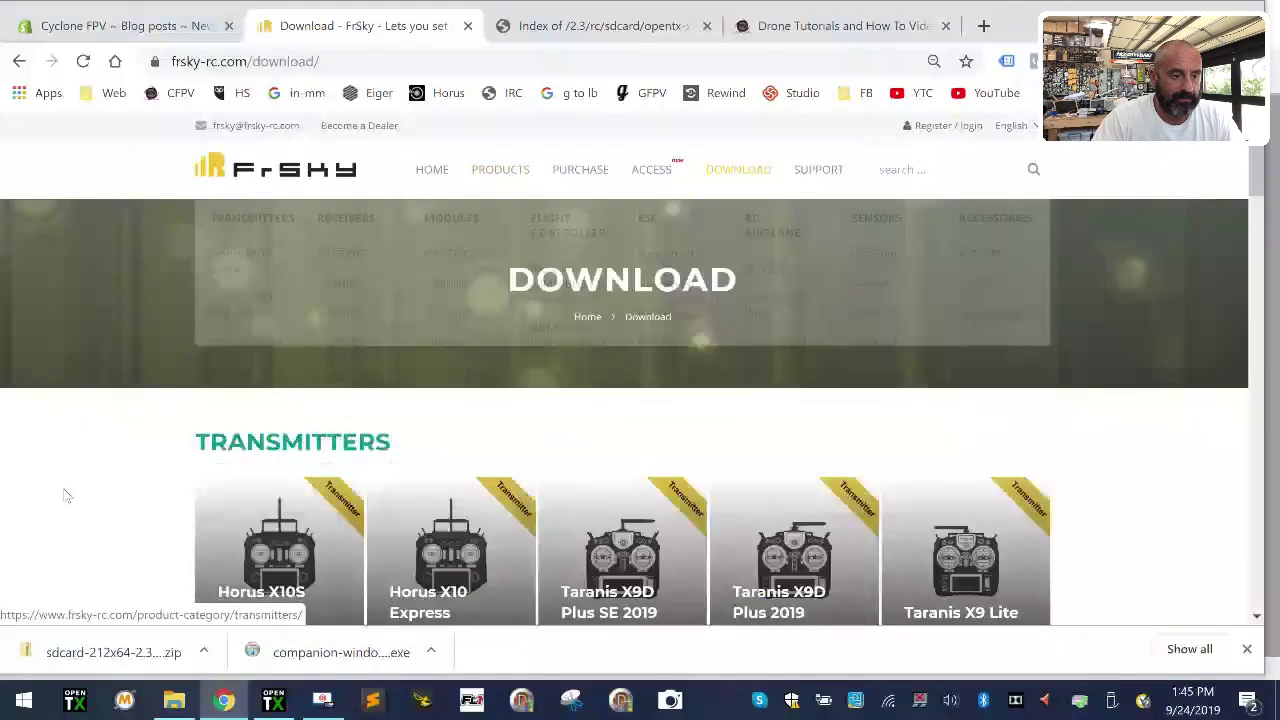
Step: Load more transmitters on the FrSky download page and open the Taranis X9D Plus SE entry
scroll(140, 476, down, 2)
scroll(160, 478, down, 3)
scroll(160, 478, up, 2)
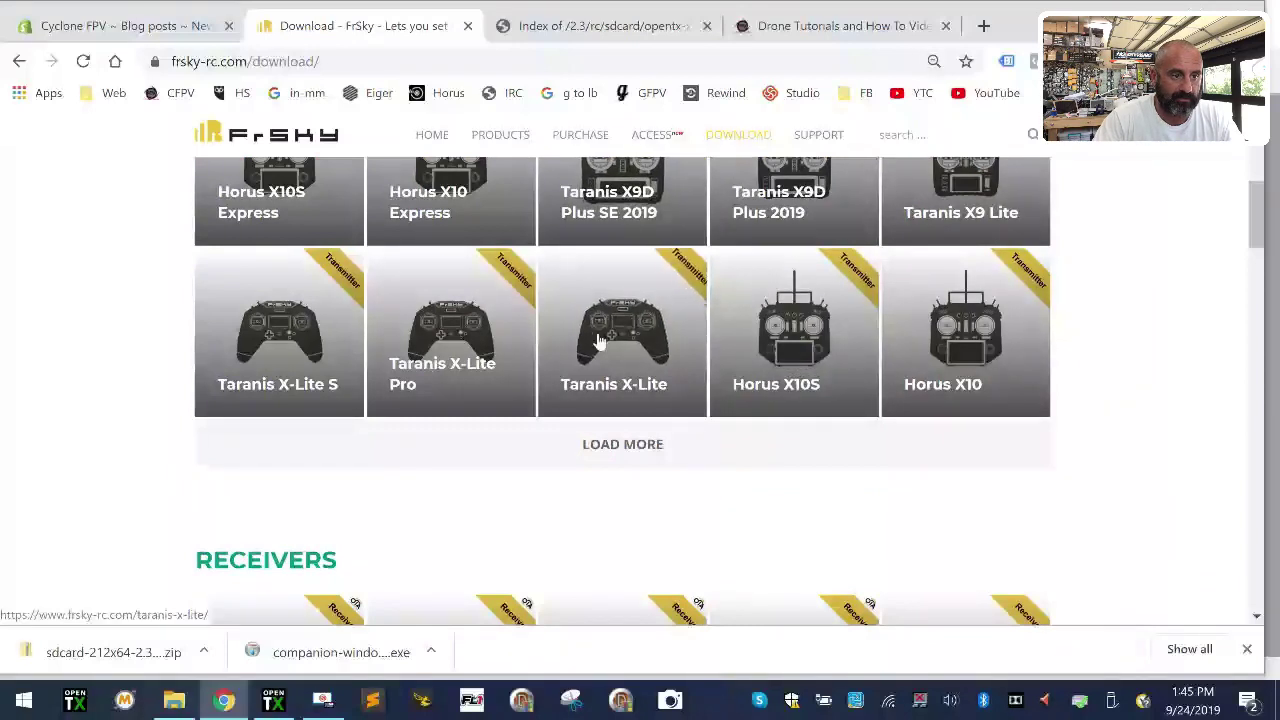
click(645, 446)
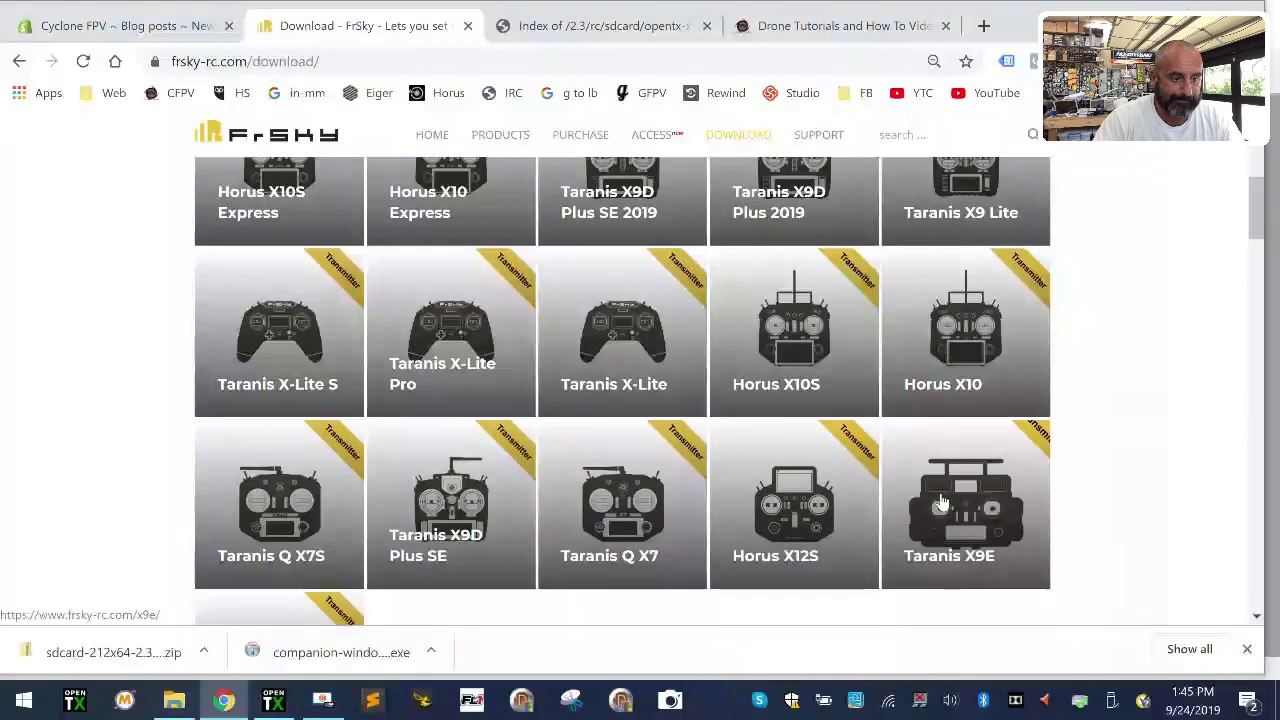
click(490, 485)
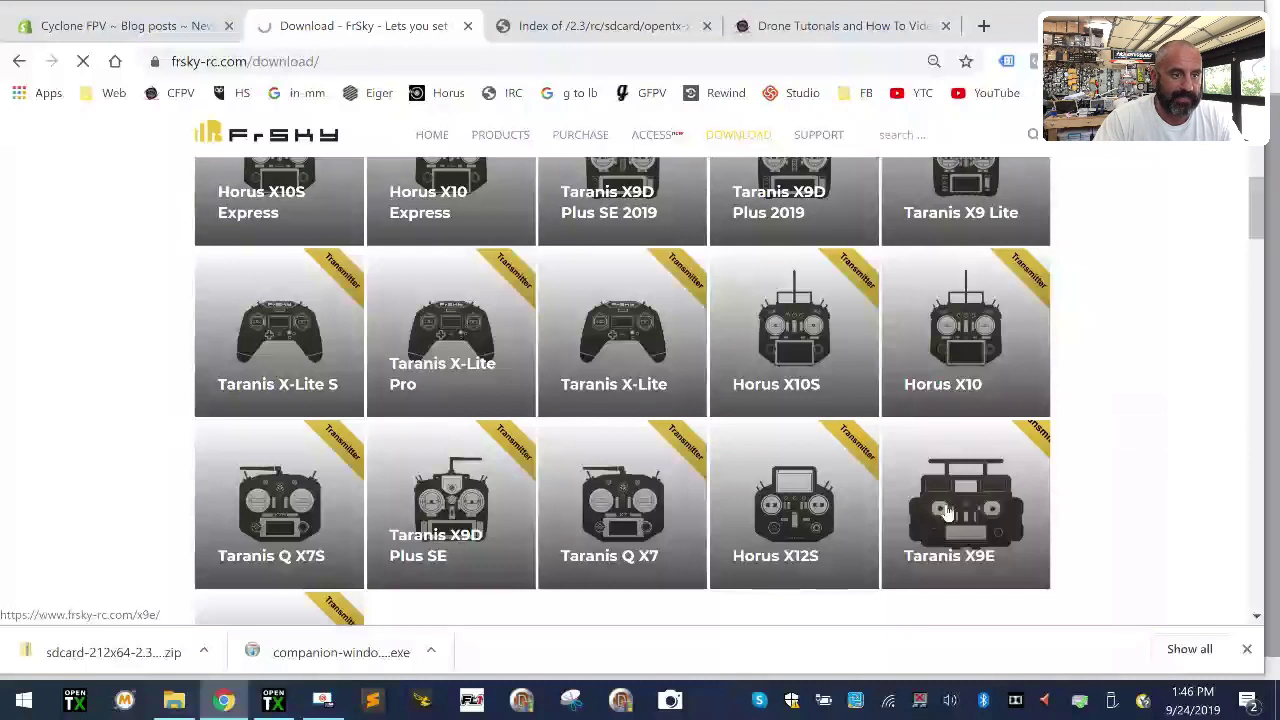
Step: Add the bullet "X9D+SE Firmware Downloads" below "X9D+ Firmware Downloads" in the Shopify blog post's links list
click(128, 25)
click(635, 415)
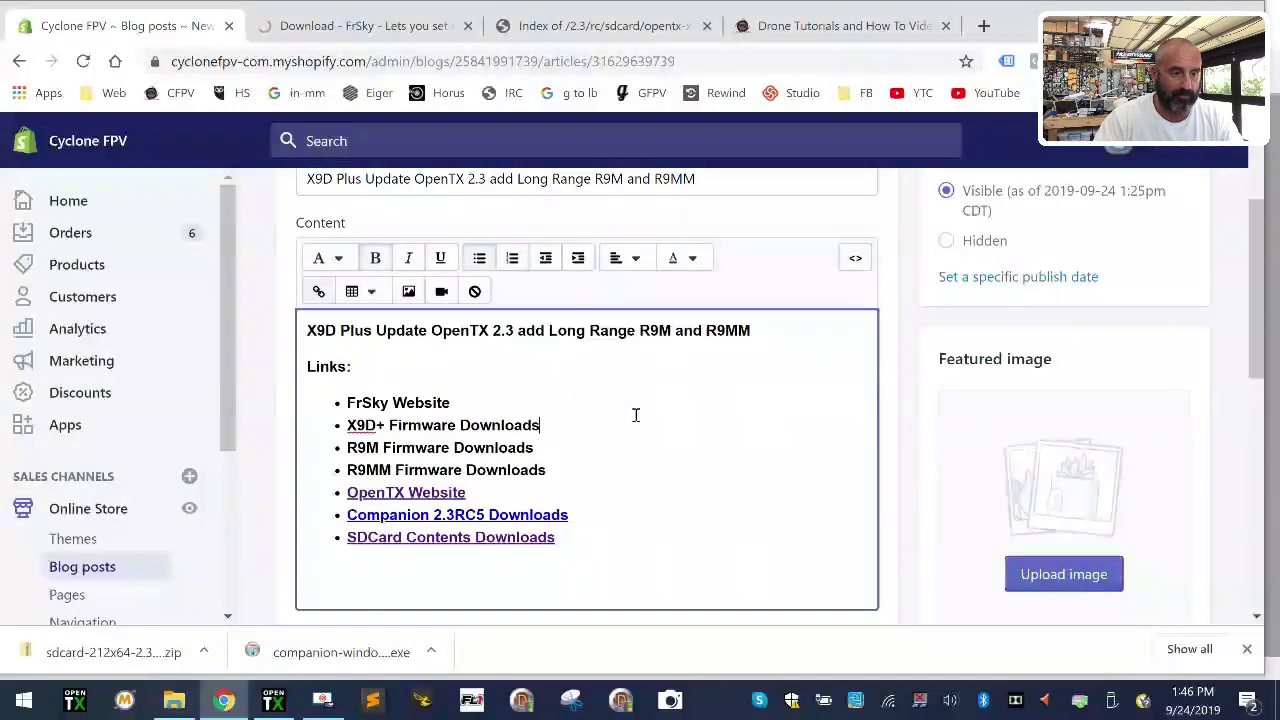
key(Return)
text(X9D)
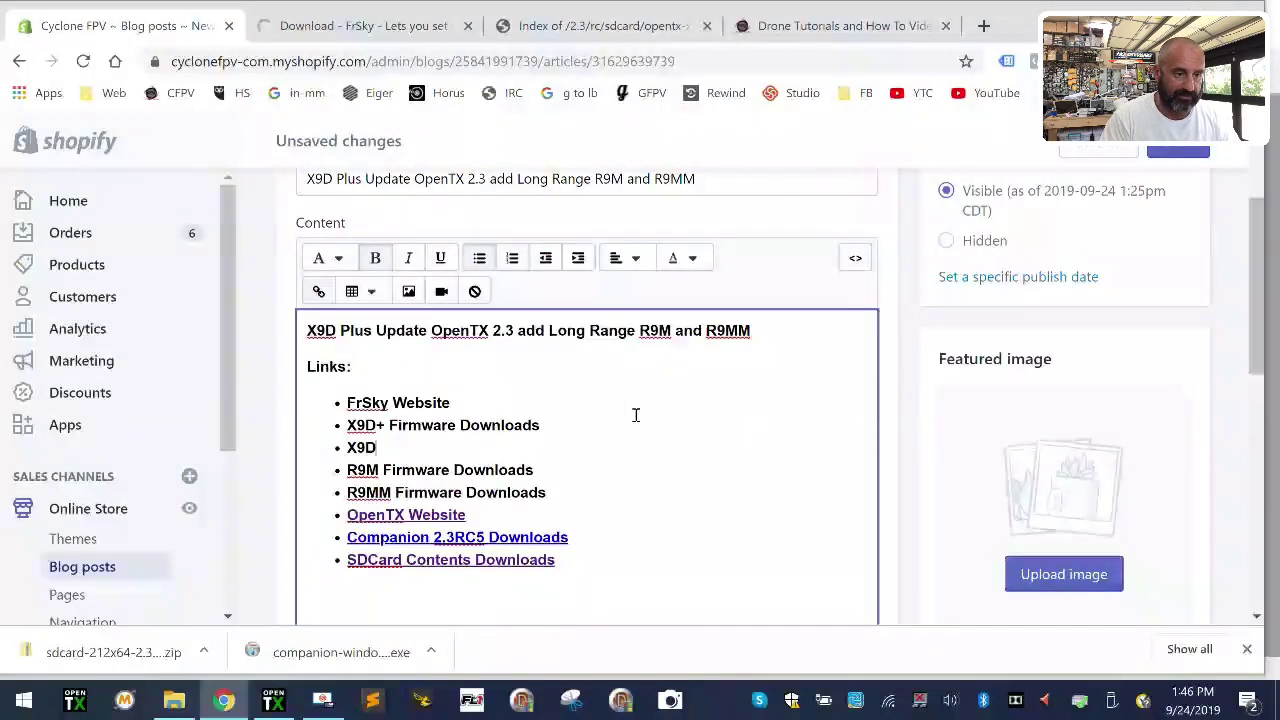
text(+ Fir)
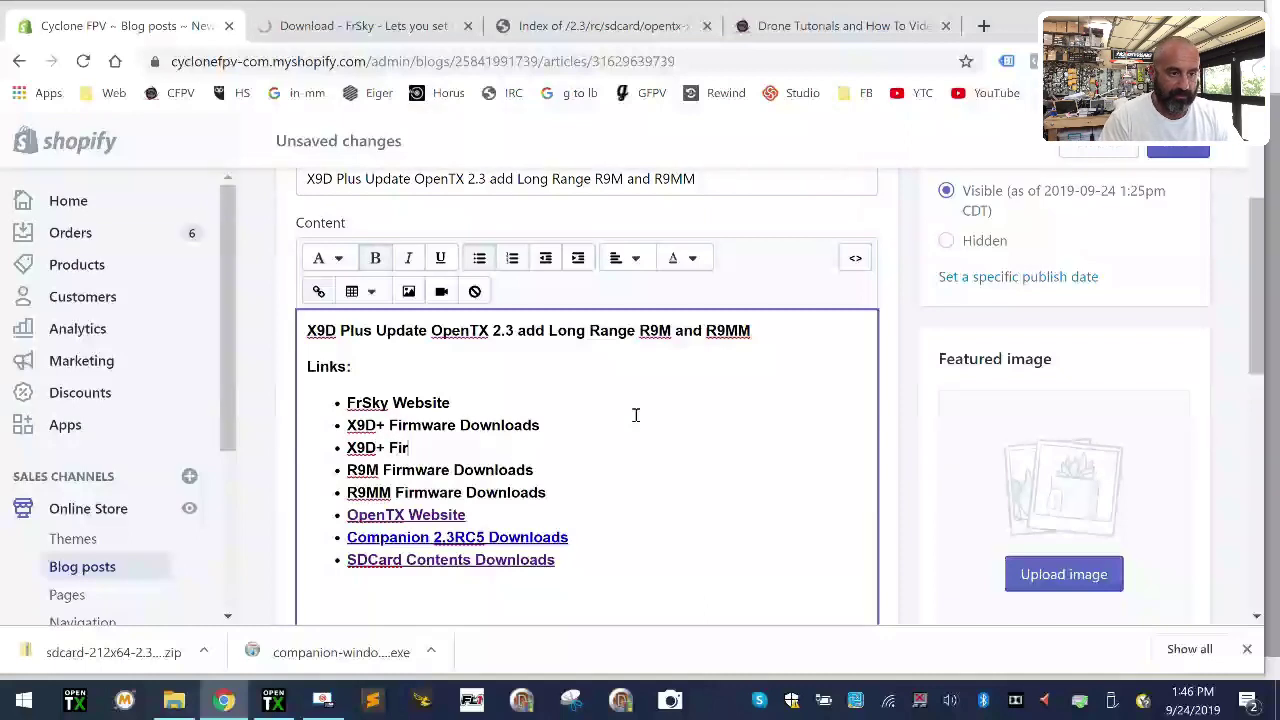
text(m)
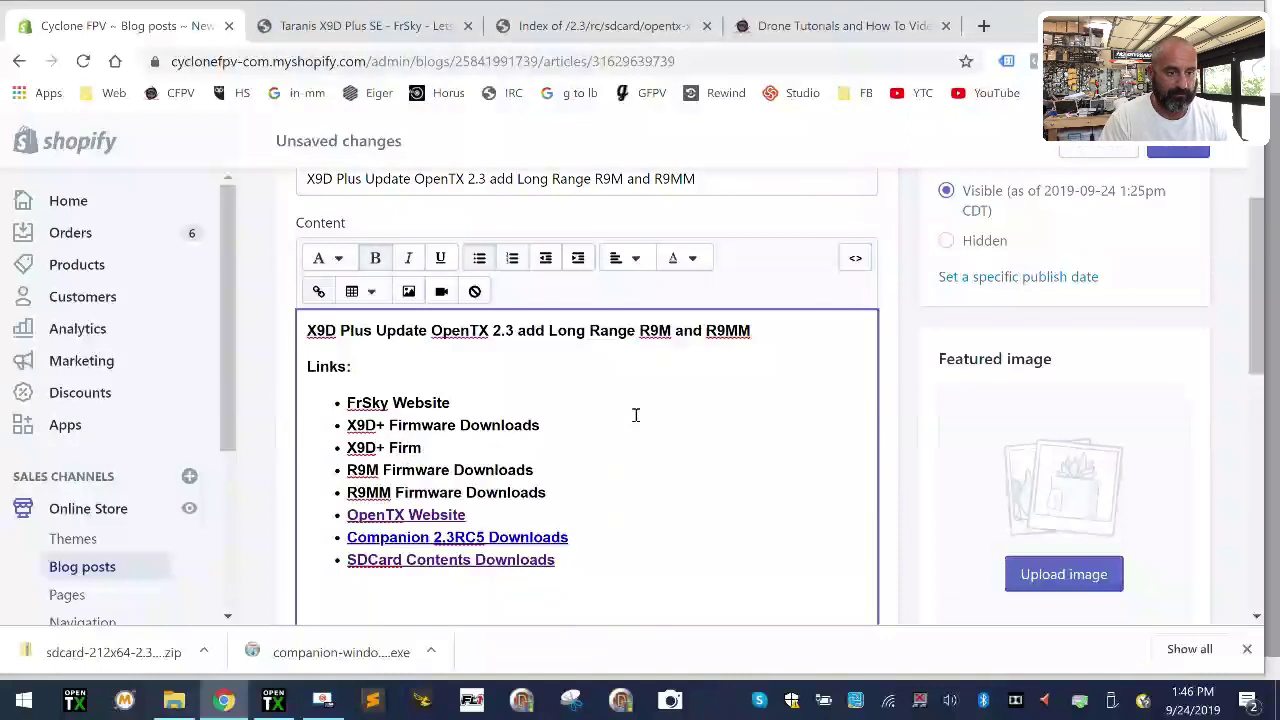
text(ware Downloads)
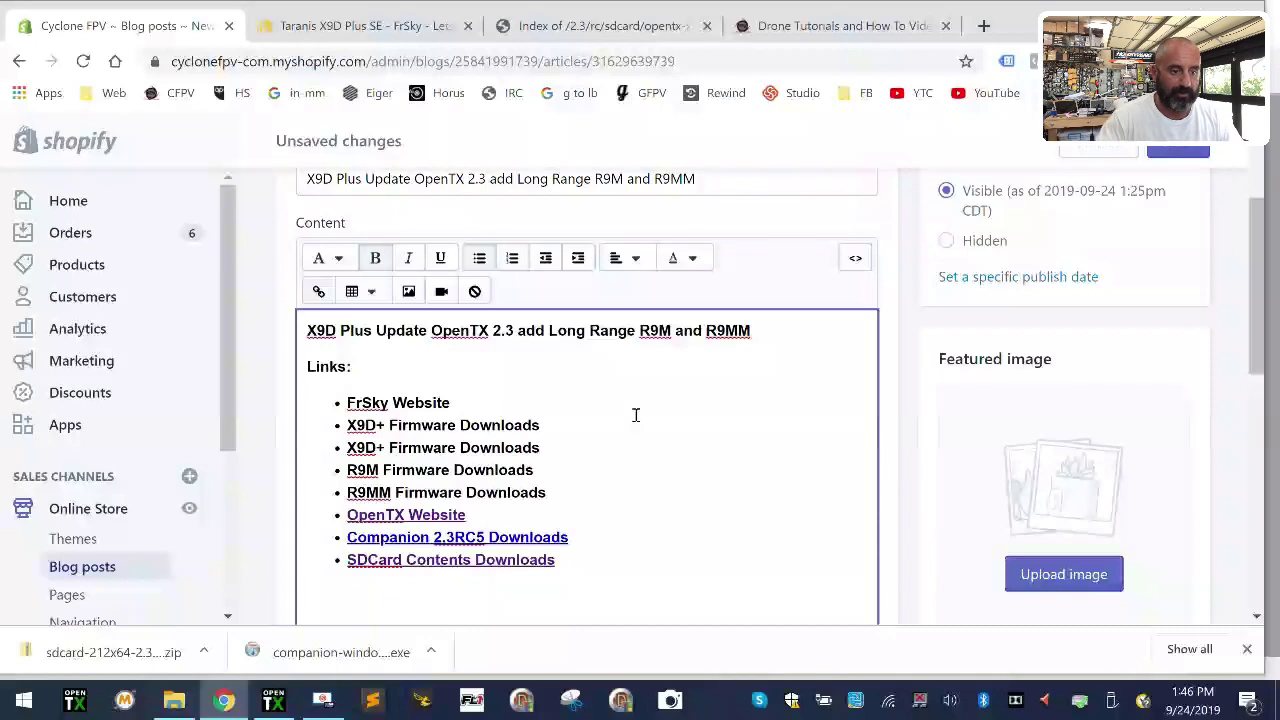
click(387, 447)
text(SE)
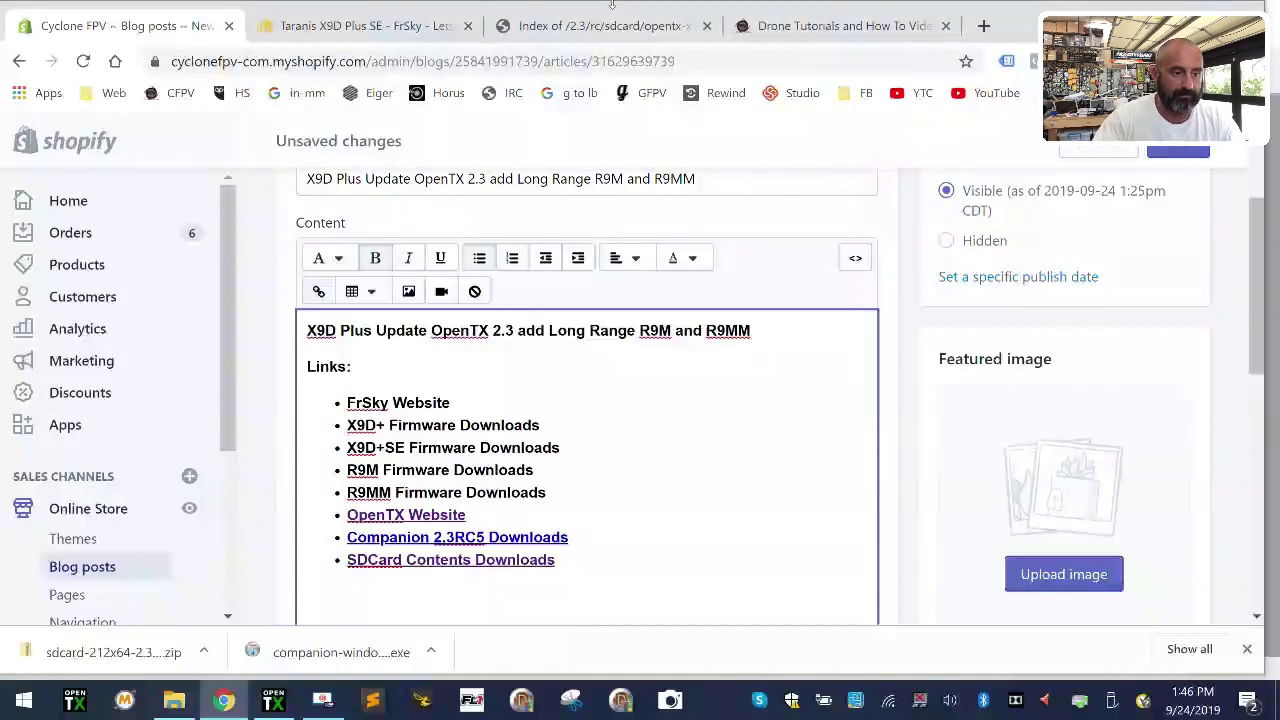
Step: Copy the web address of FrSky's Taranis X9D Plus SE download page
click(345, 25)
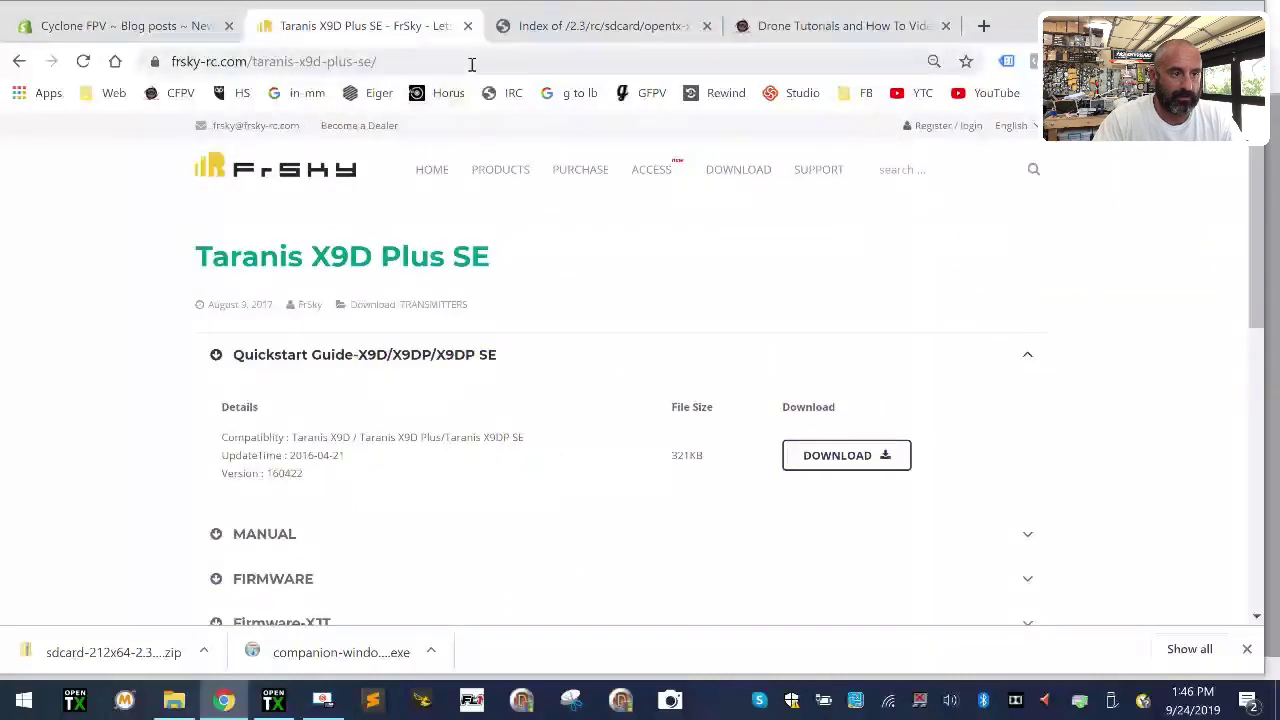
click(230, 62)
right_click(230, 62)
click(369, 191)
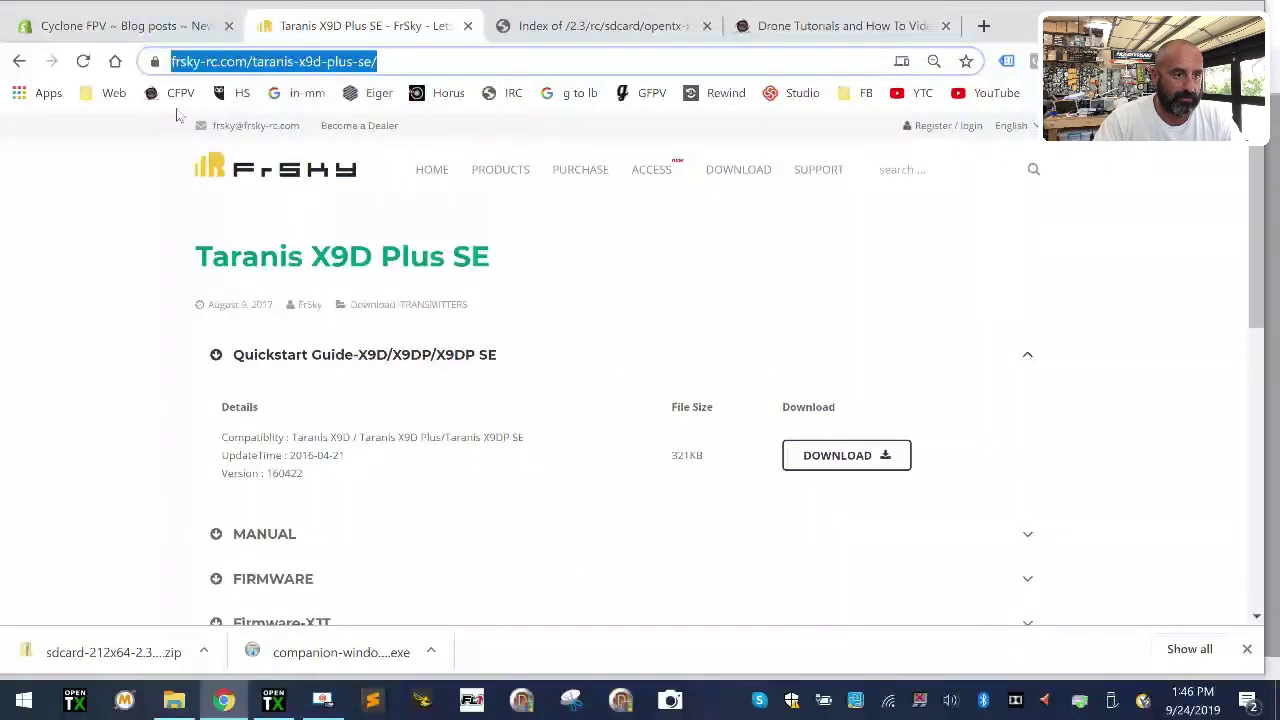
click(155, 30)
drag(561, 447, 347, 451)
click(319, 291)
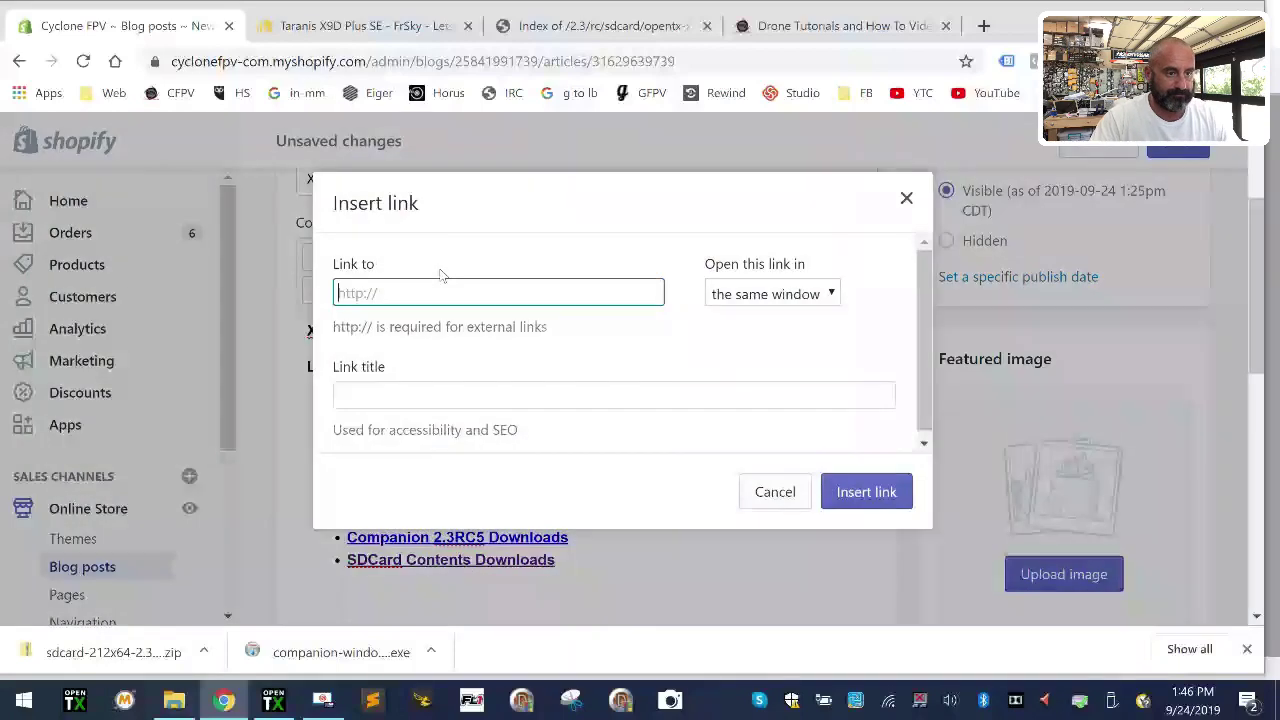
key(ctrl+v)
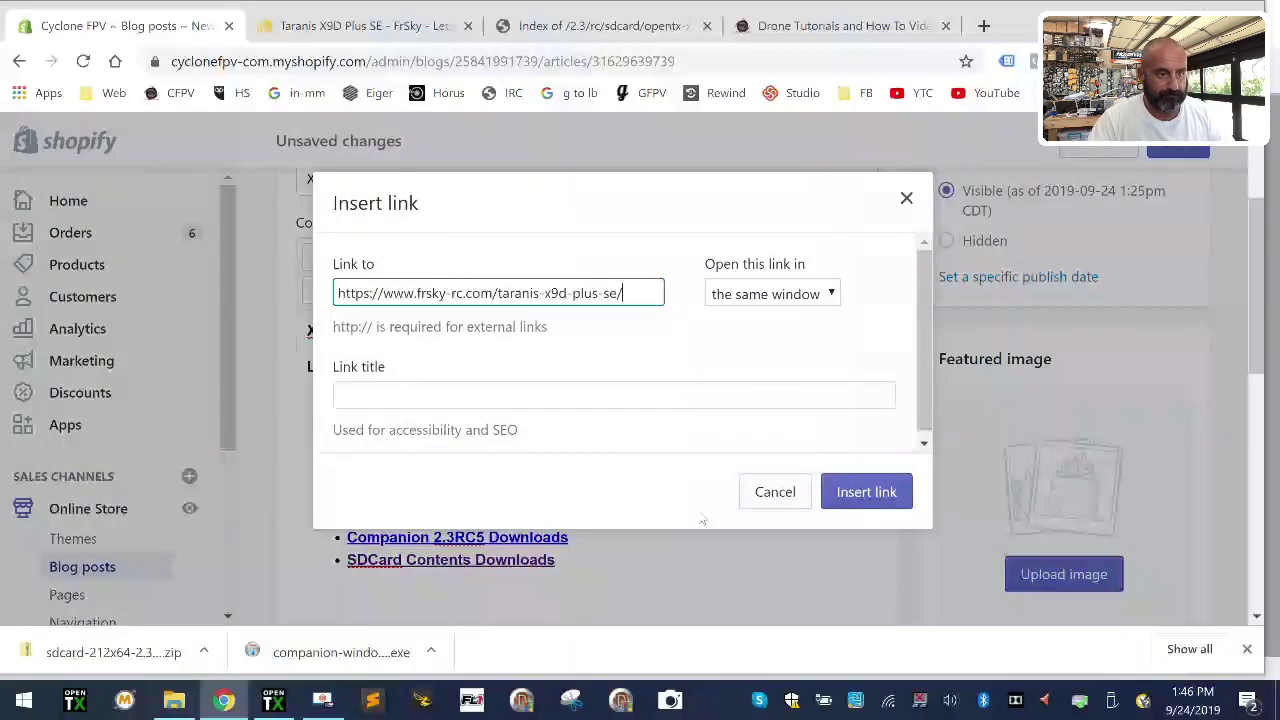
click(882, 493)
Step: Return to FrSky's Taranis X9D Plus SE page and look through its download sections
click(345, 26)
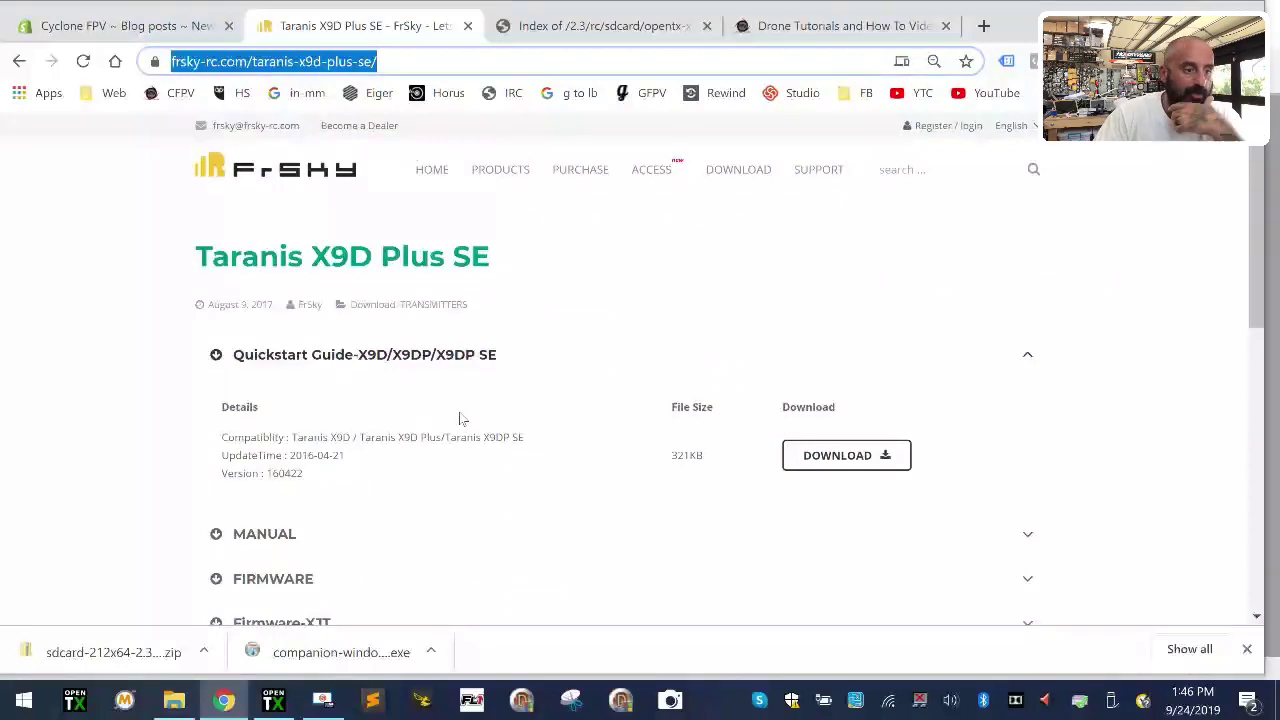
scroll(406, 440, down, 6)
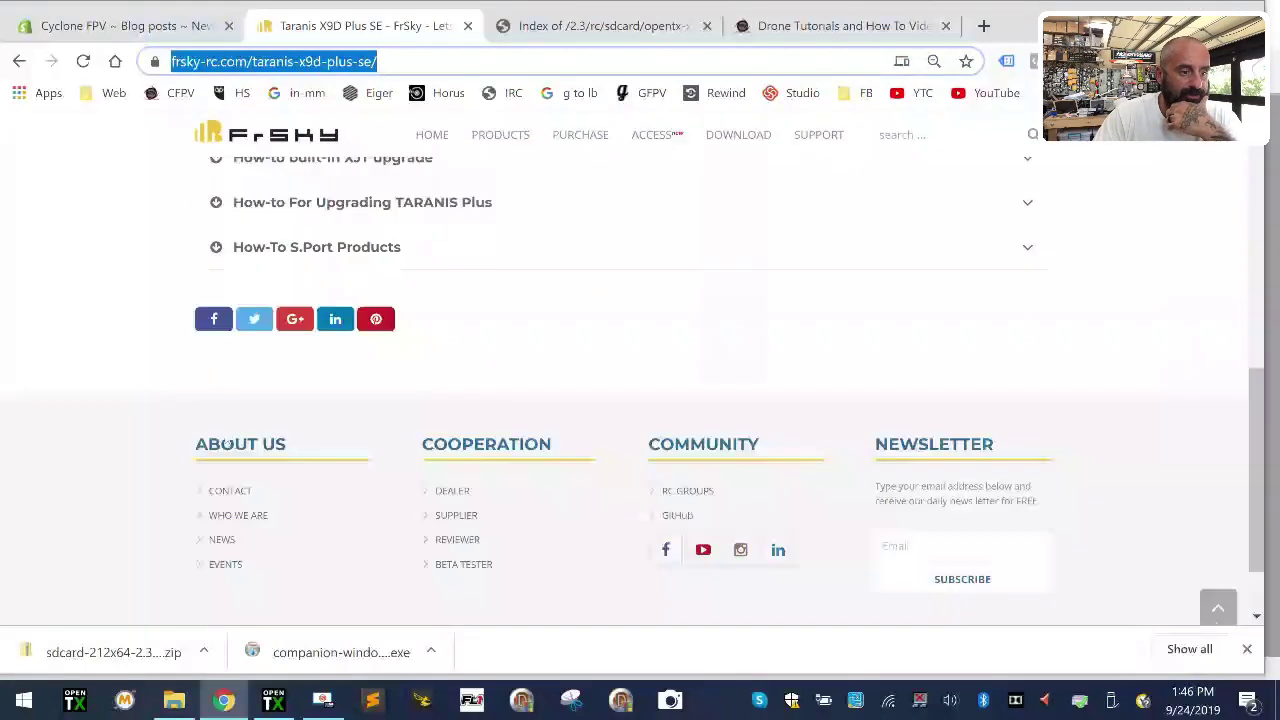
scroll(230, 445, up, 2)
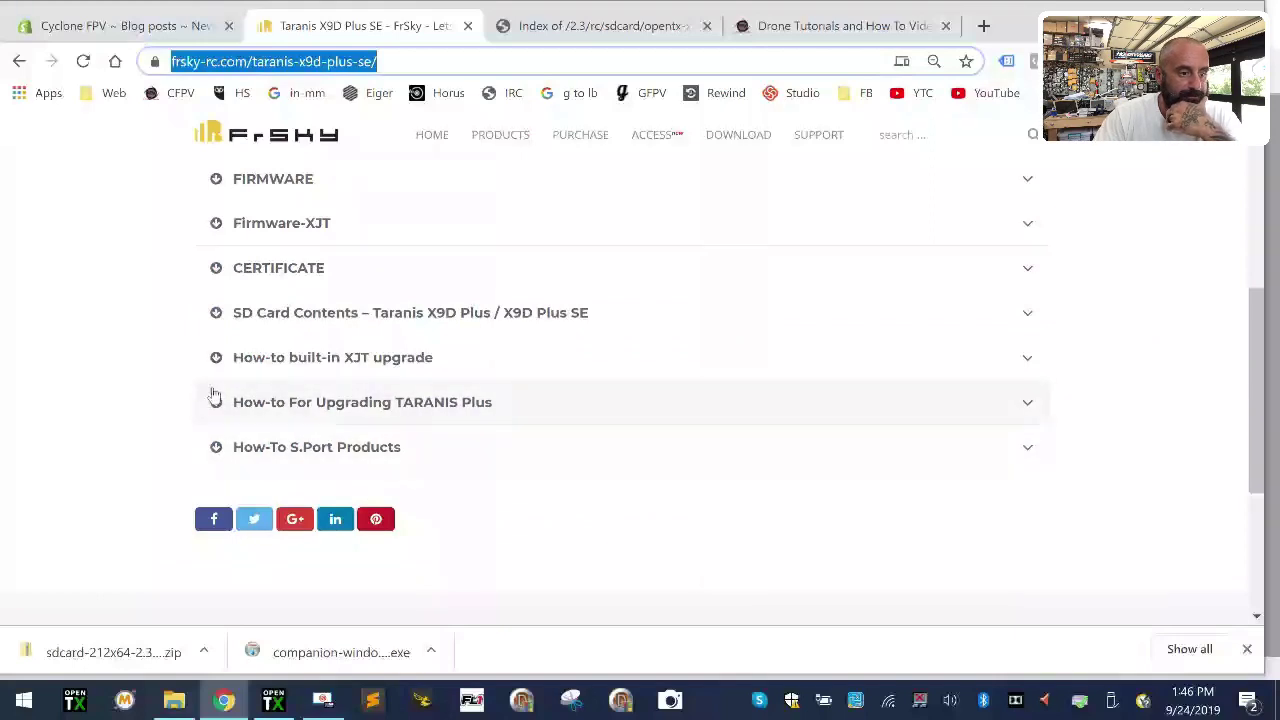
scroll(213, 396, up, 2)
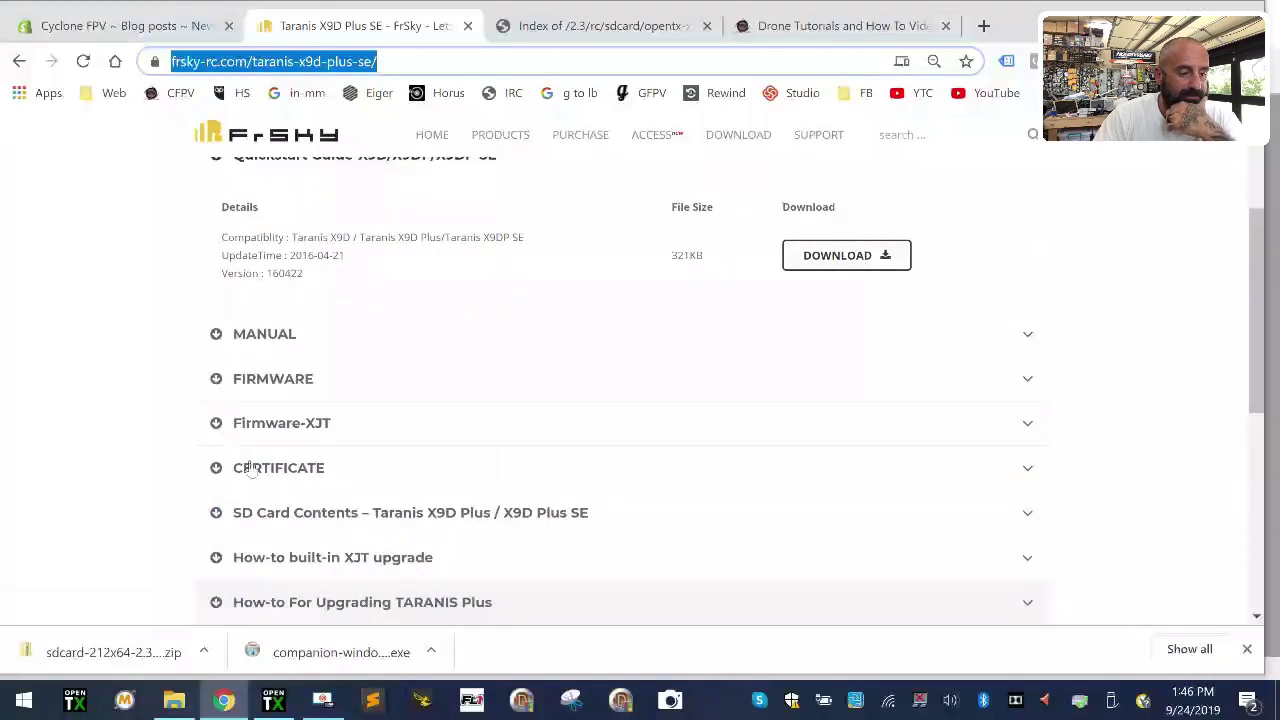